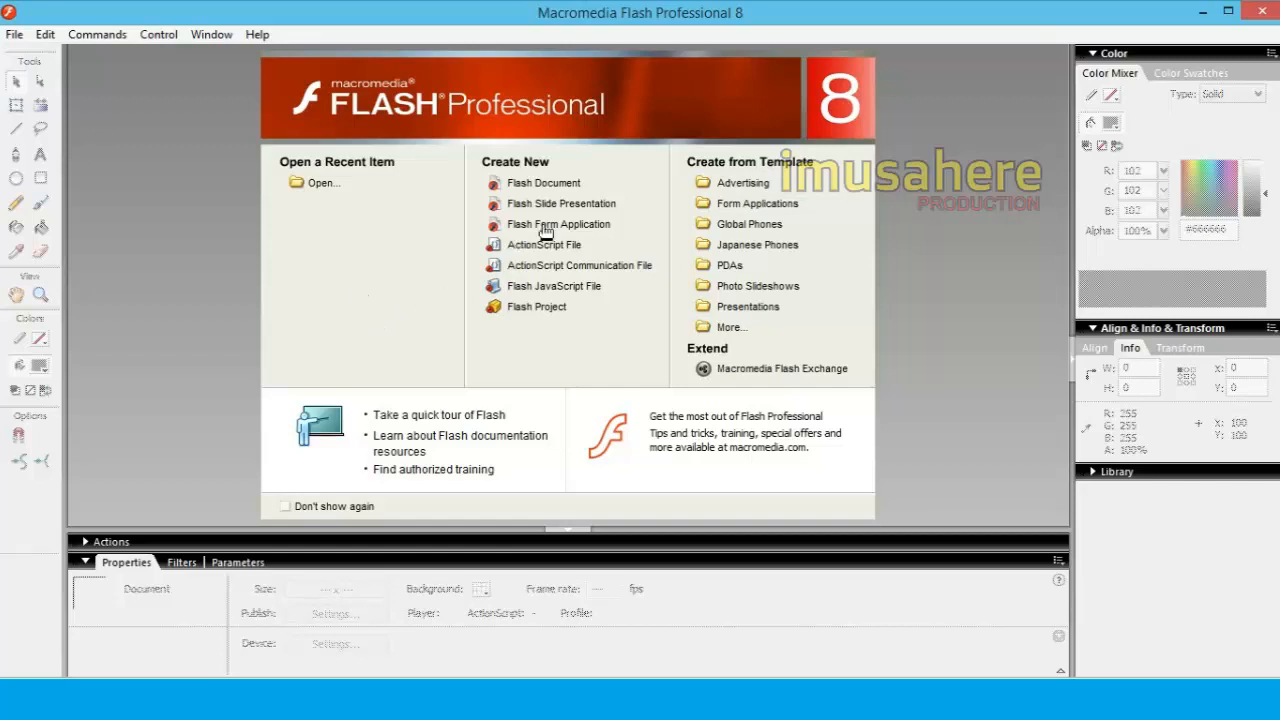
Create a new Flash document and draw an upright oval about 40 × 112 px with green fill #00FF00 and no stroke.
click(536, 184)
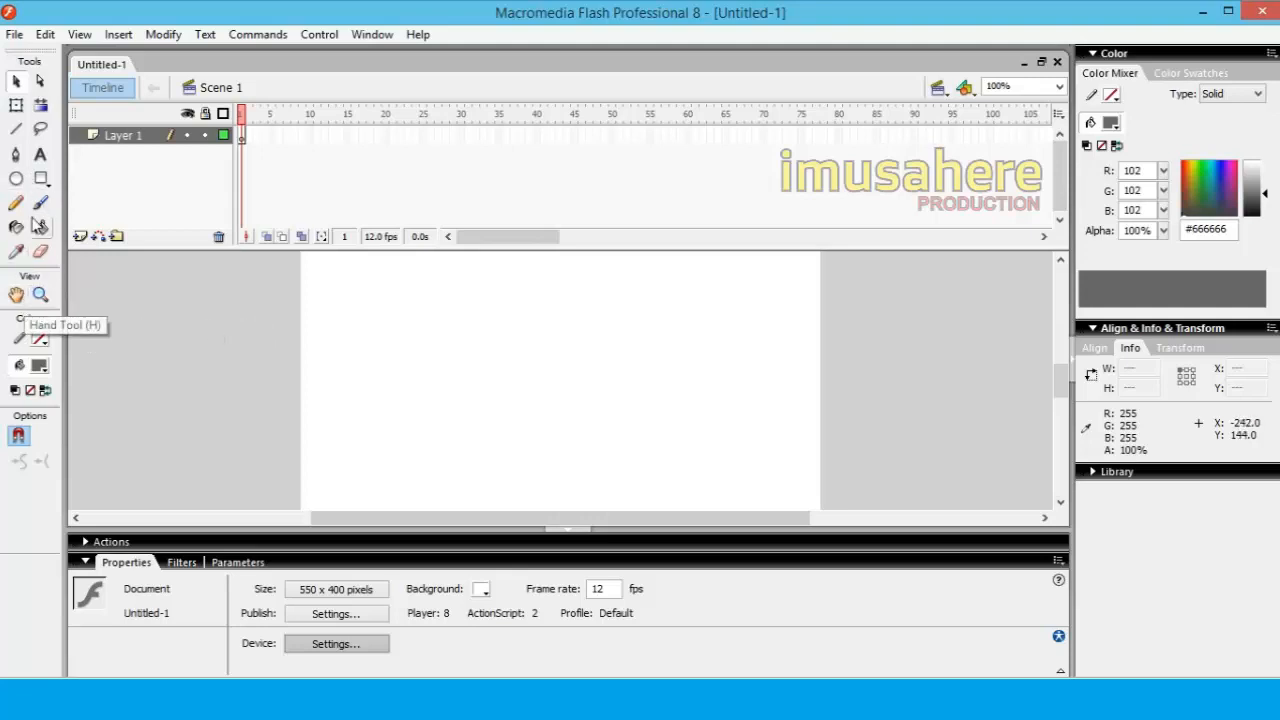
click(18, 179)
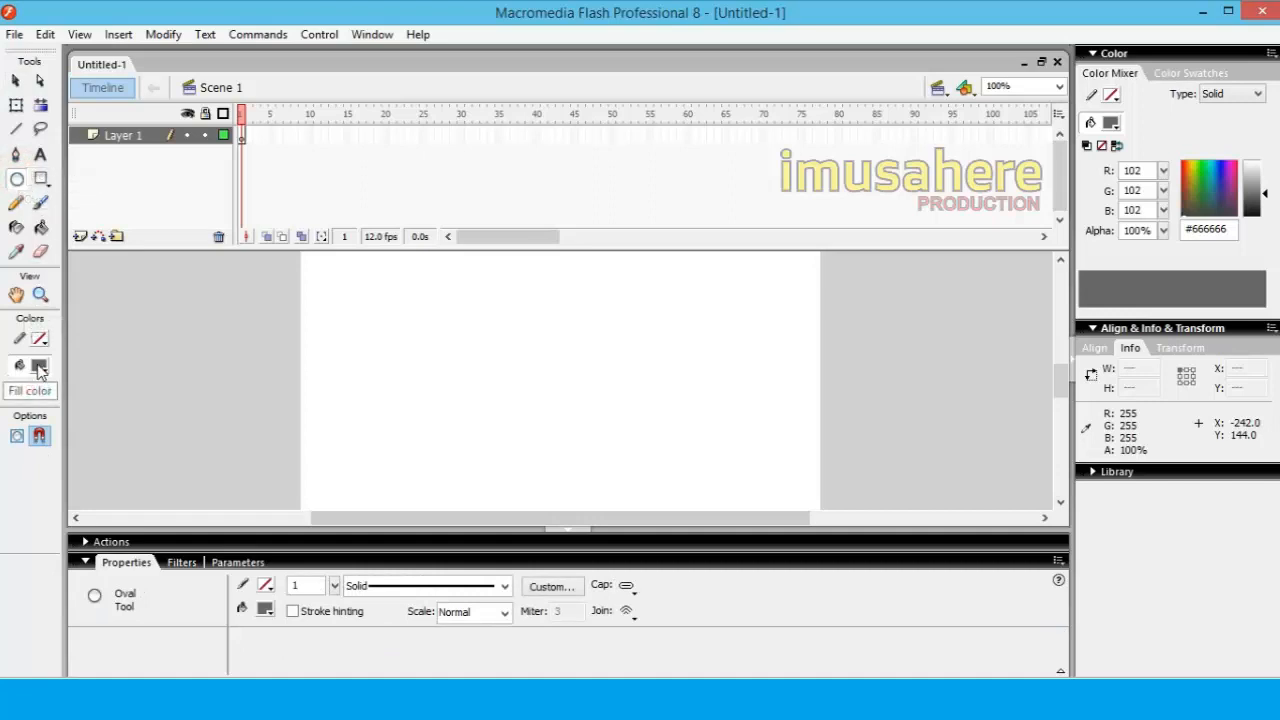
click(39, 366)
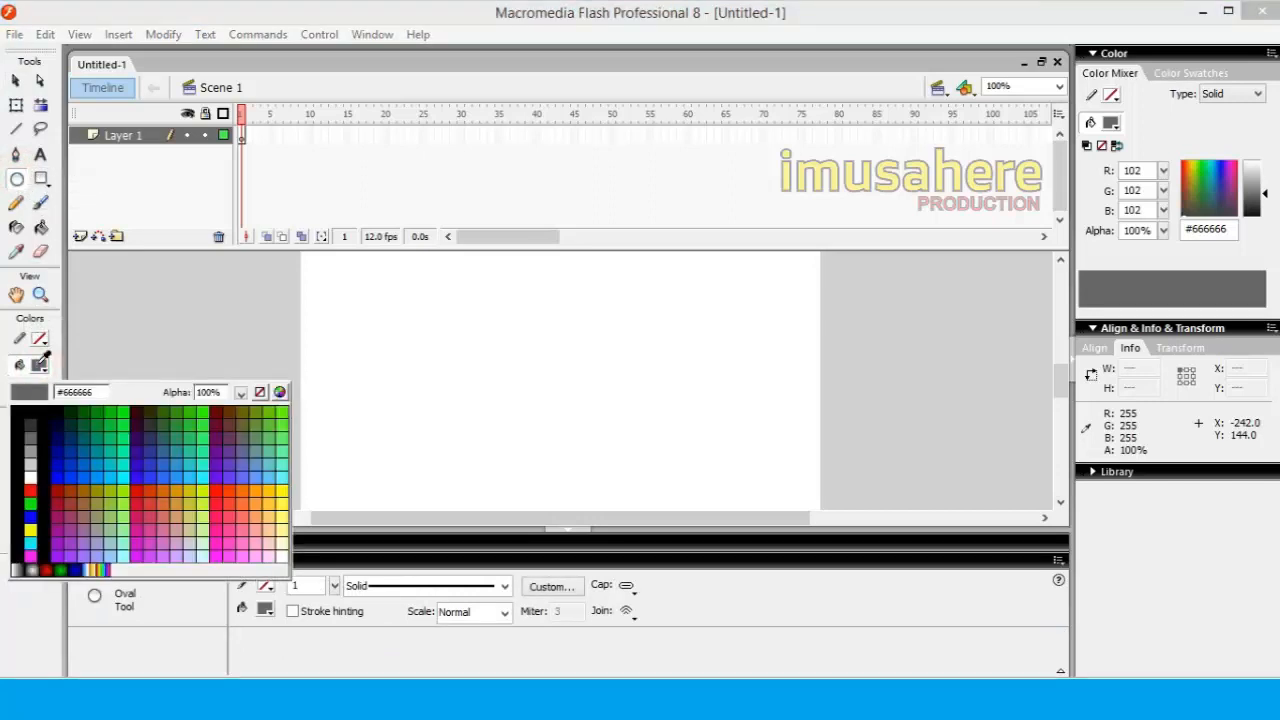
click(122, 413)
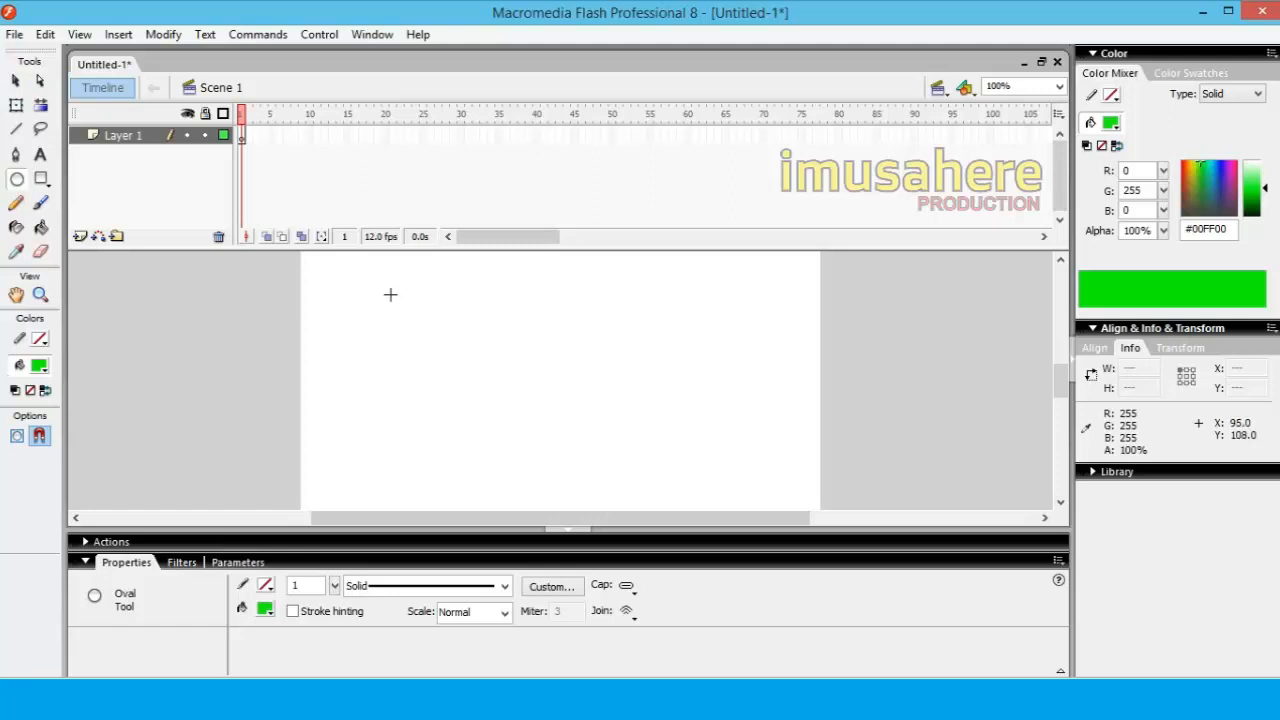
drag(390, 294, 428, 400)
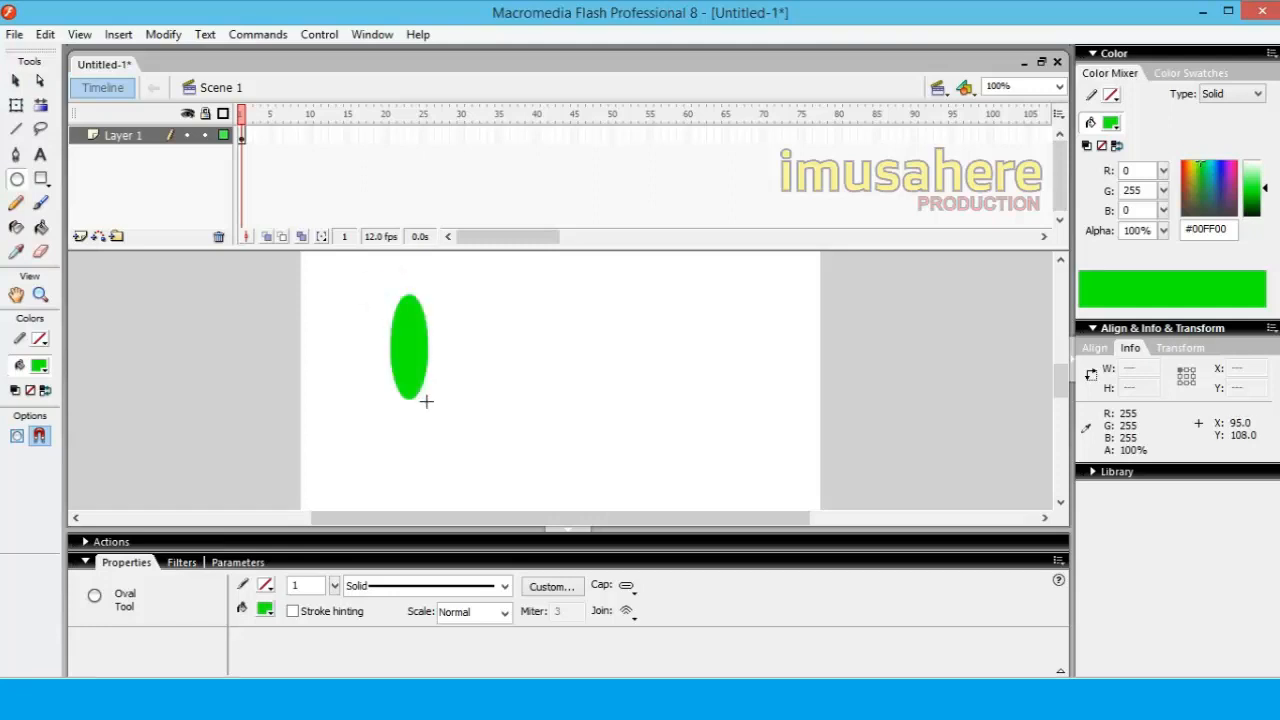
Rotate the green oval slightly counterclockwise with Free Transform so its upper end leans left.
click(18, 103)
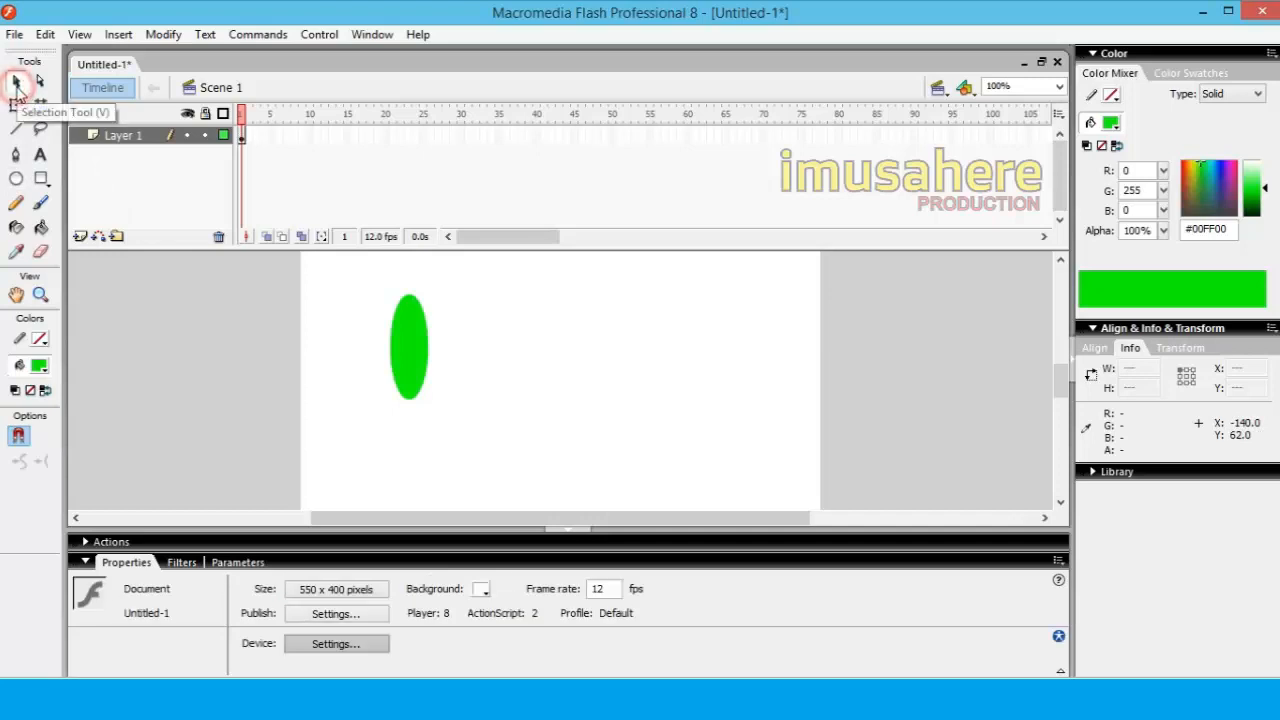
click(410, 372)
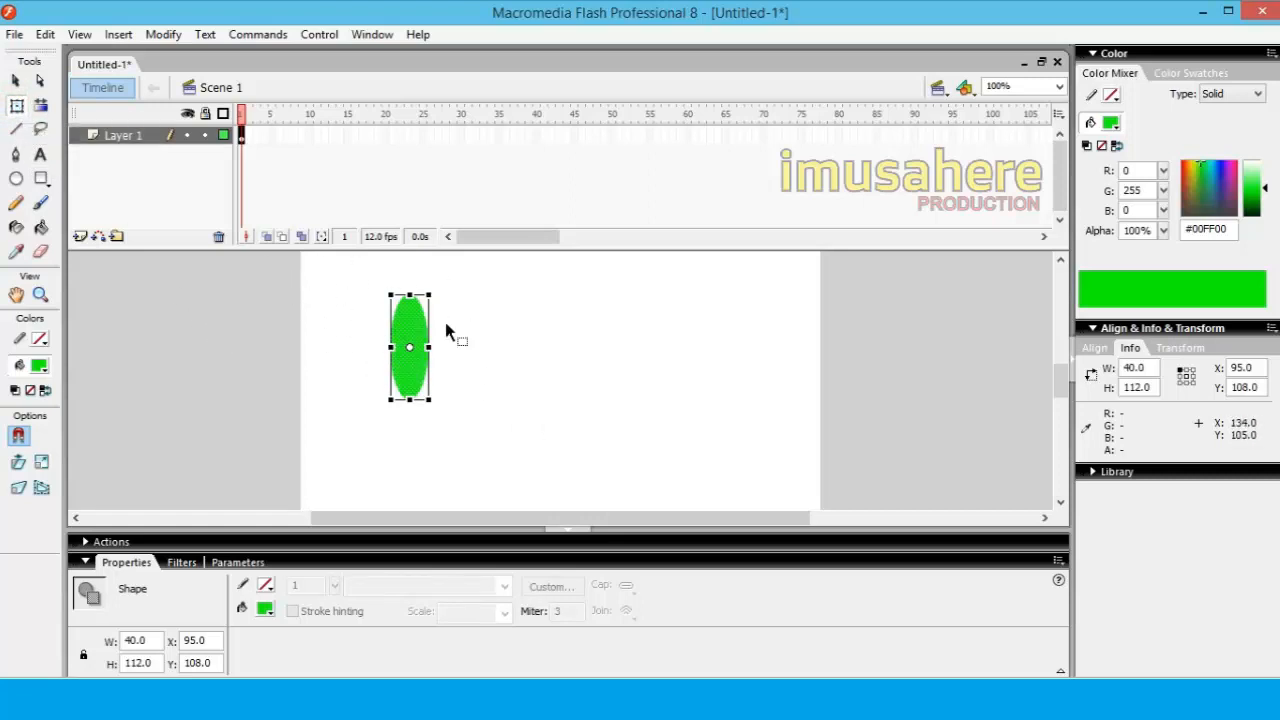
drag(443, 286, 425, 280)
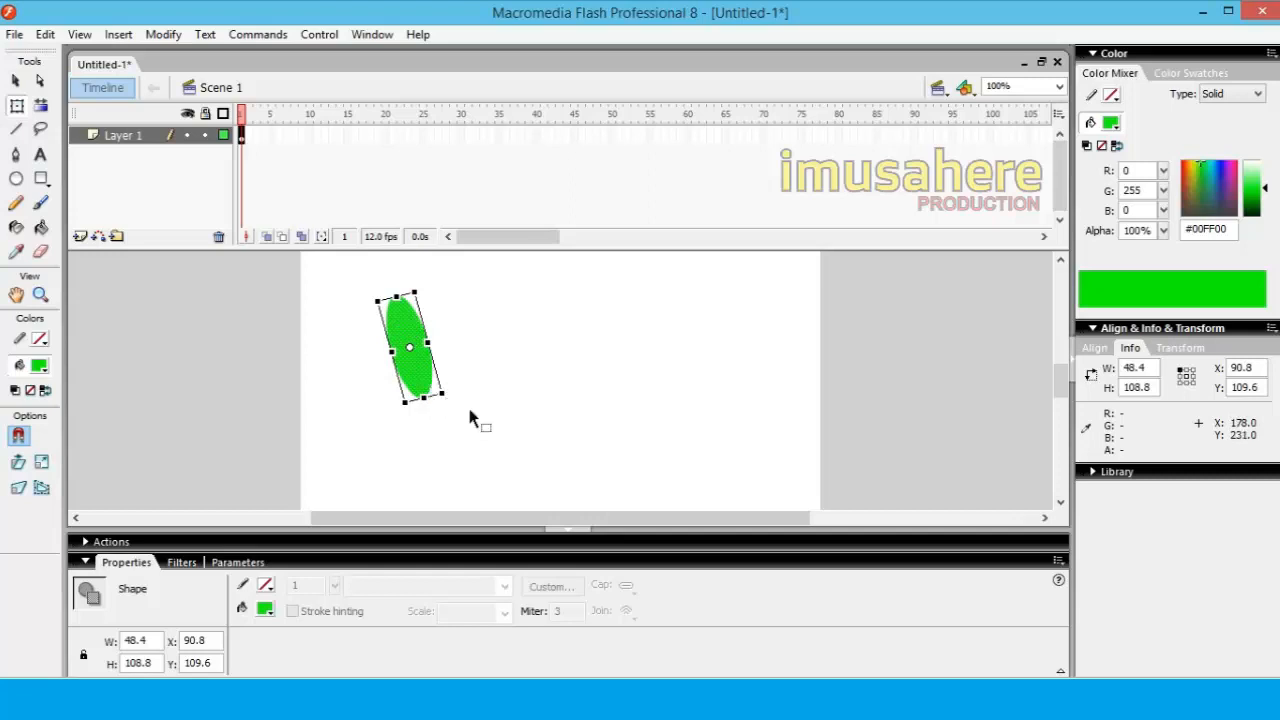
Duplicate the tilted oval below the original, rotate the copy clockwise to mirror its lean, and join both ovals at their inner ends.
key(shift+Right)
key(shift+Down)
drag(430, 382, 396, 448)
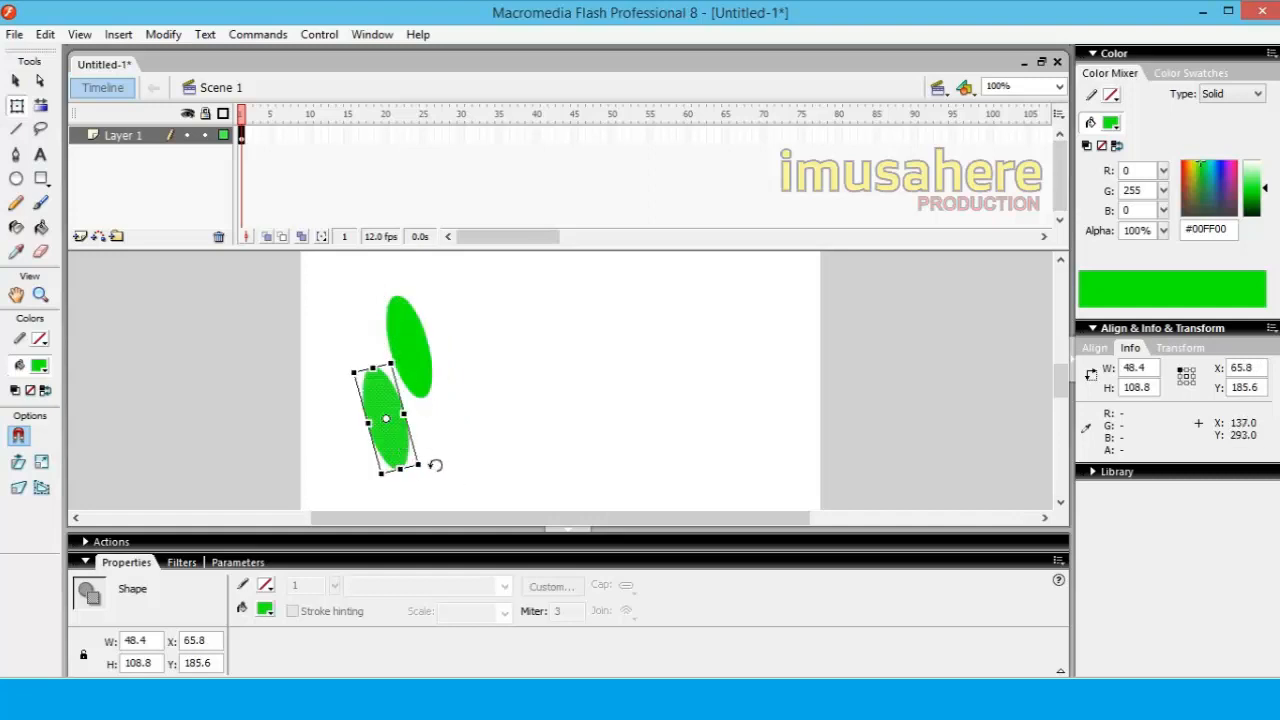
drag(435, 465, 404, 363)
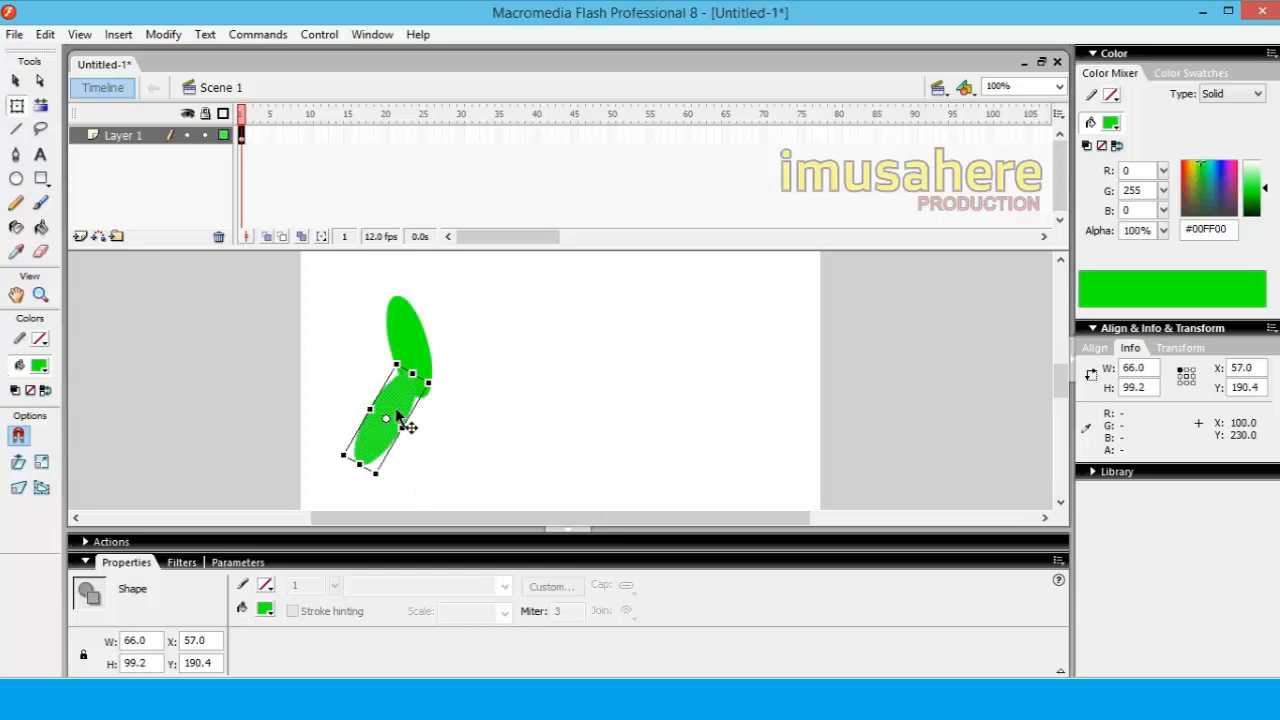
drag(406, 412, 422, 414)
click(500, 457)
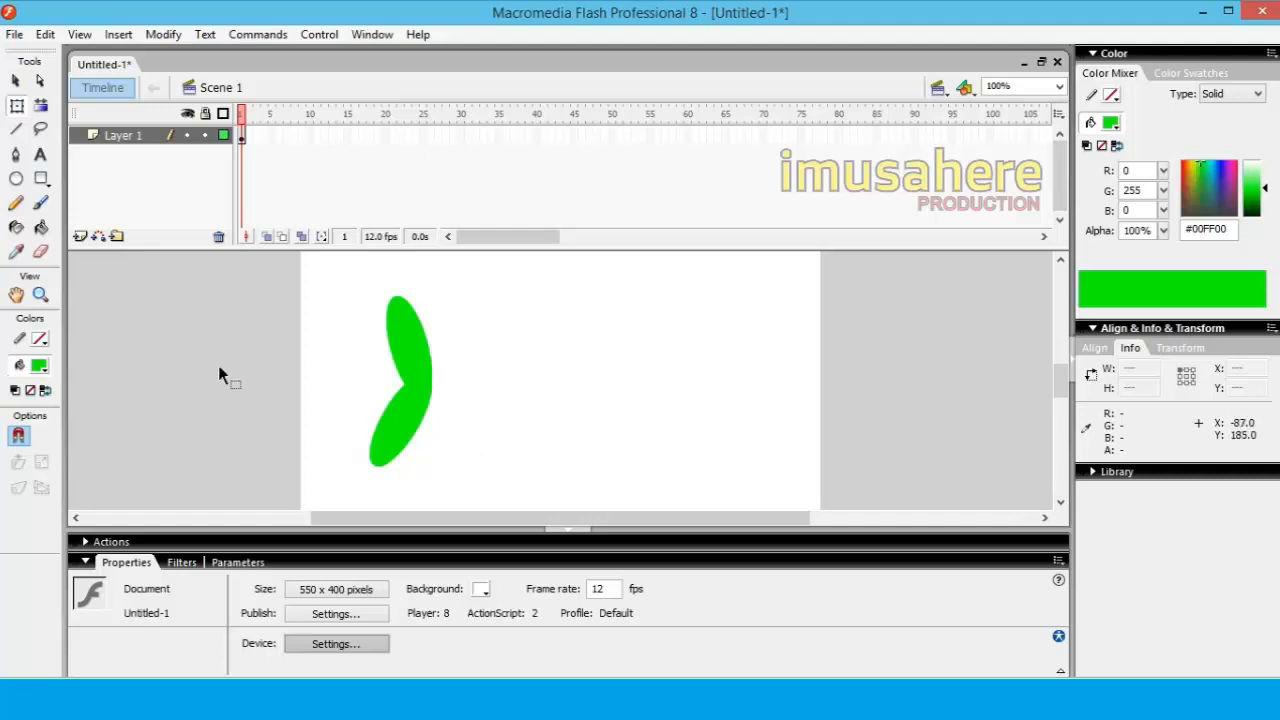
Reshape the left edges of both ovals outward so they form the upper and lower parts of a butterfly wing.
click(15, 80)
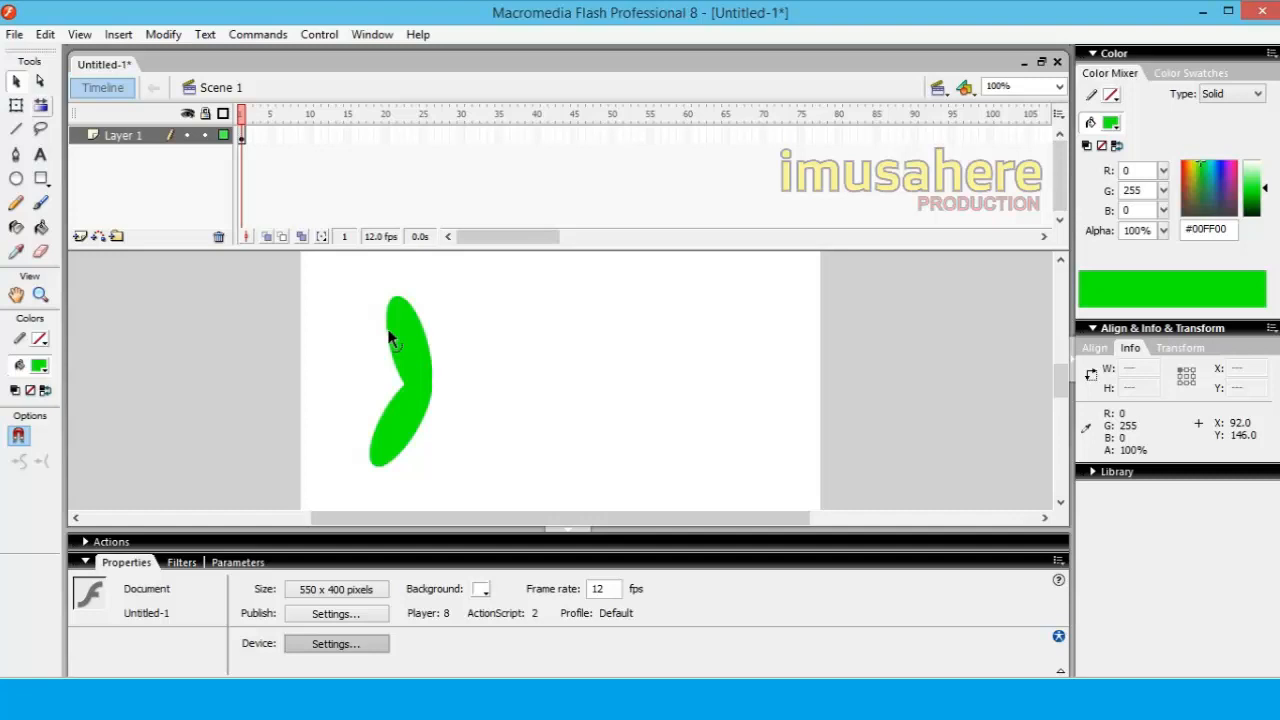
drag(390, 338, 355, 318)
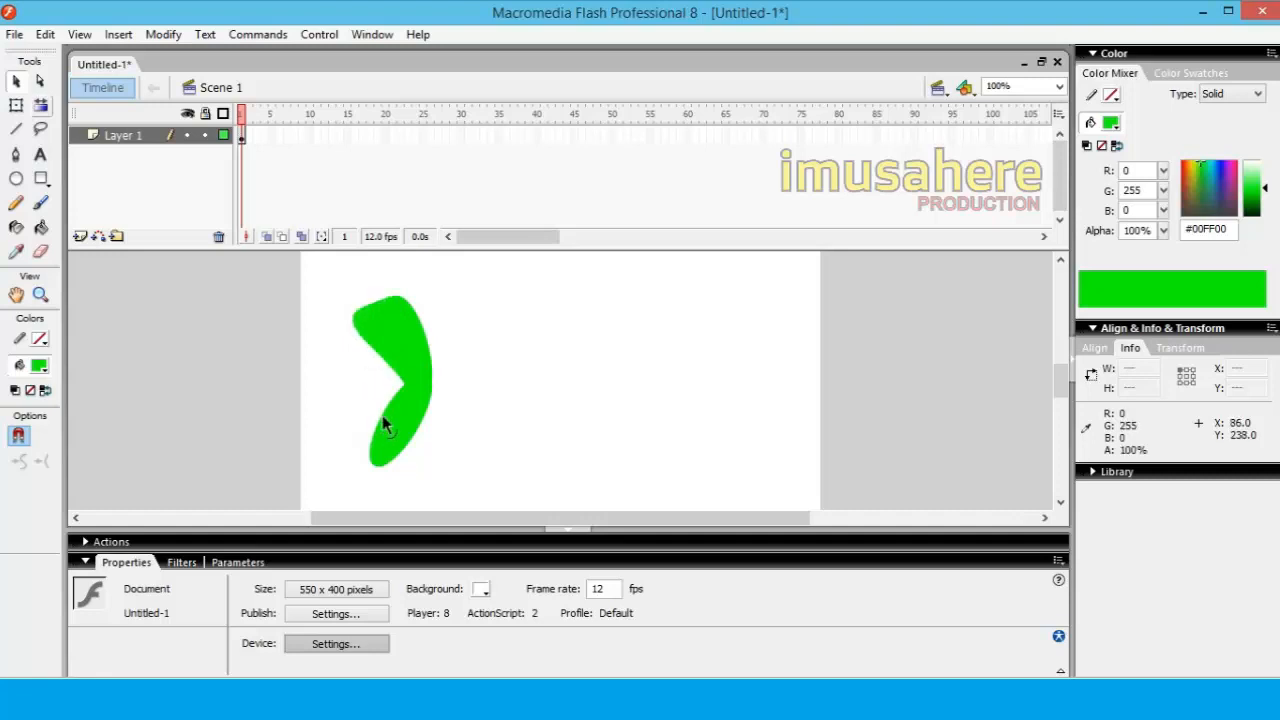
drag(378, 412, 371, 415)
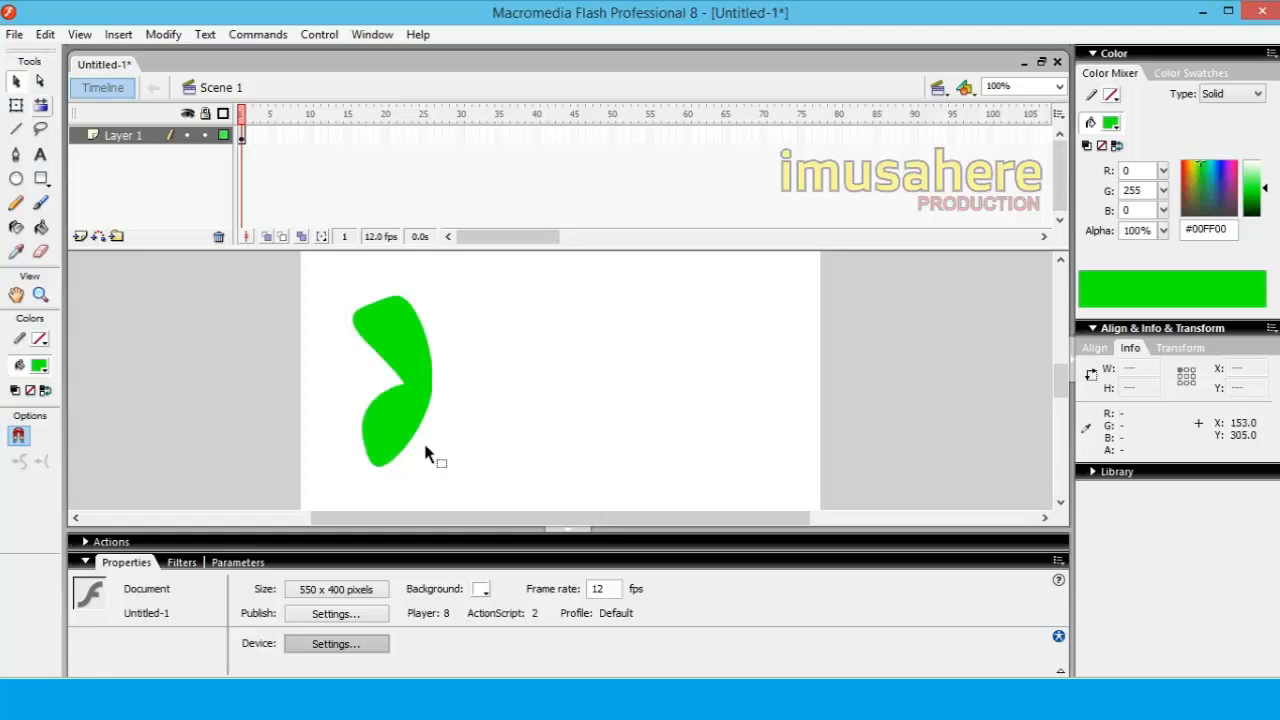
drag(371, 350, 370, 356)
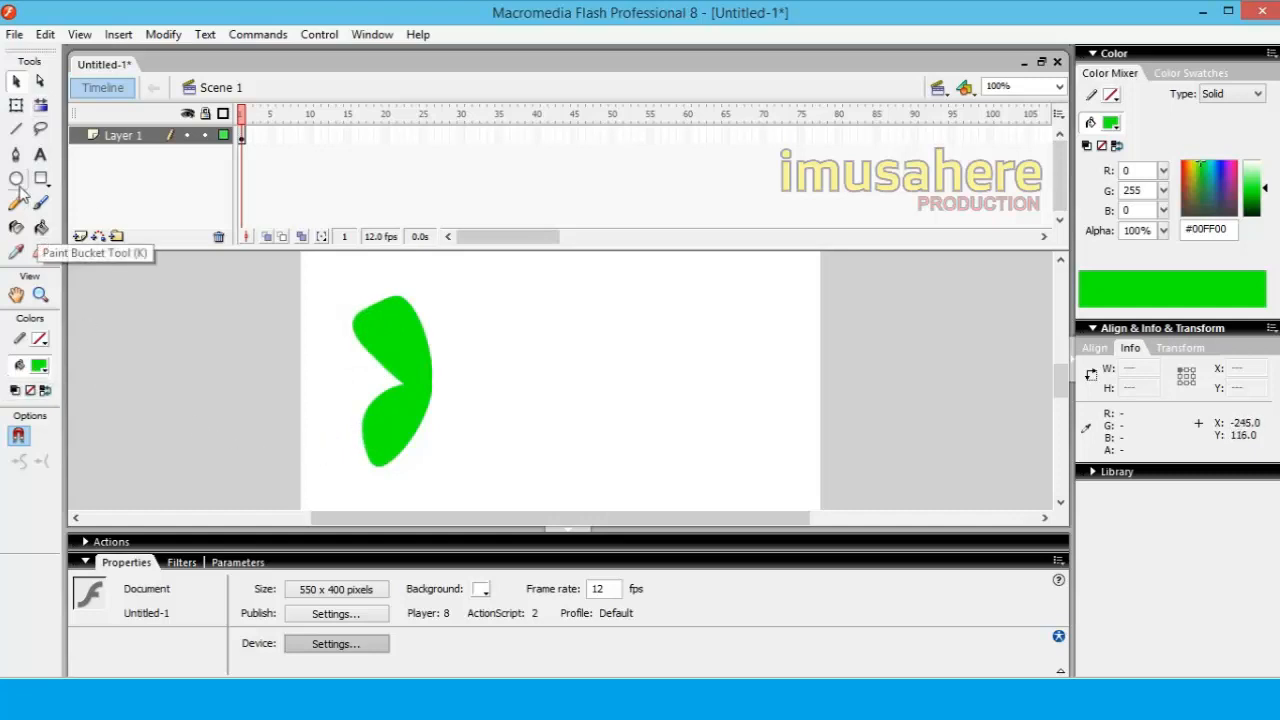
Draw light green #99FF00 round spots on the wing: one on the upper part and three on the lower part.
click(40, 364)
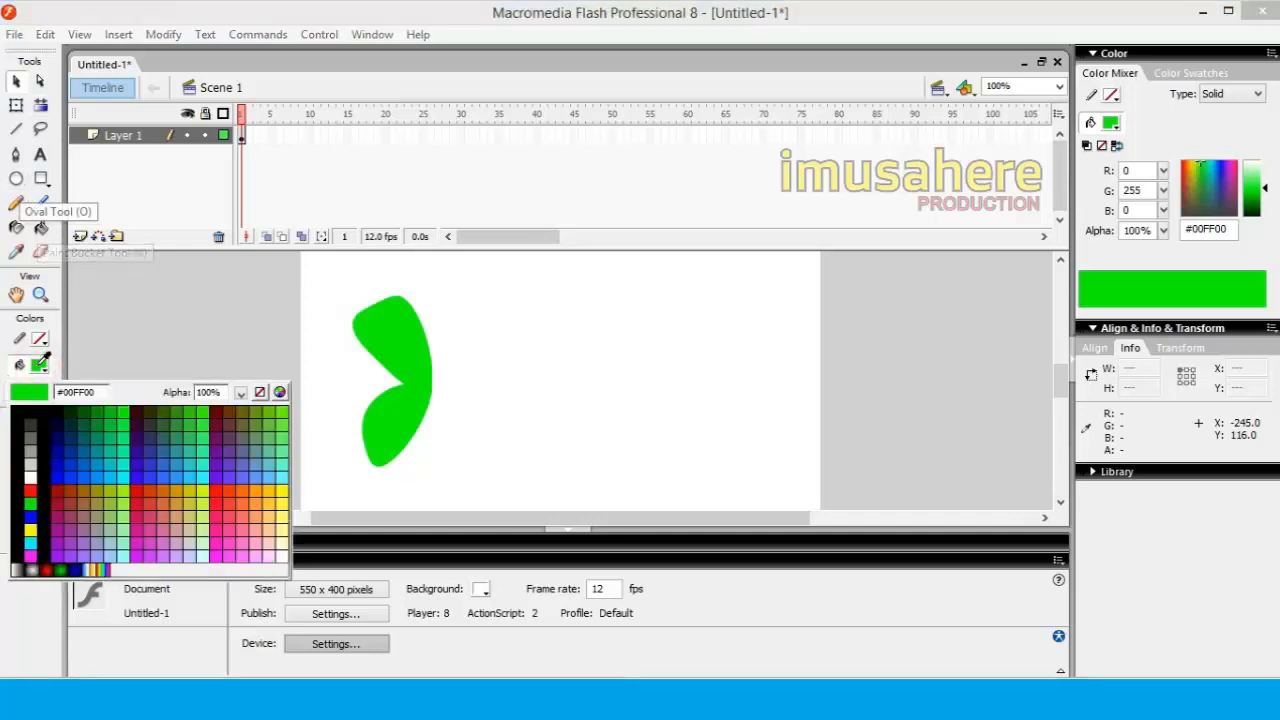
click(126, 488)
click(17, 180)
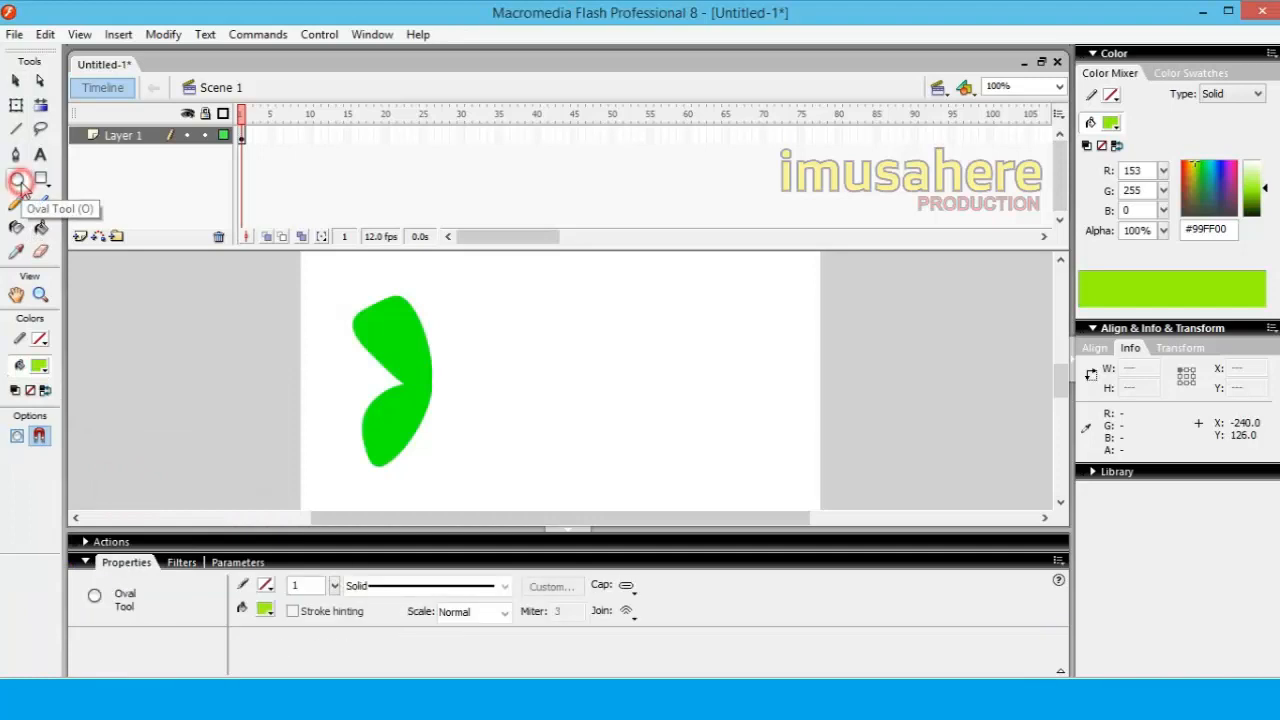
drag(380, 322, 402, 346)
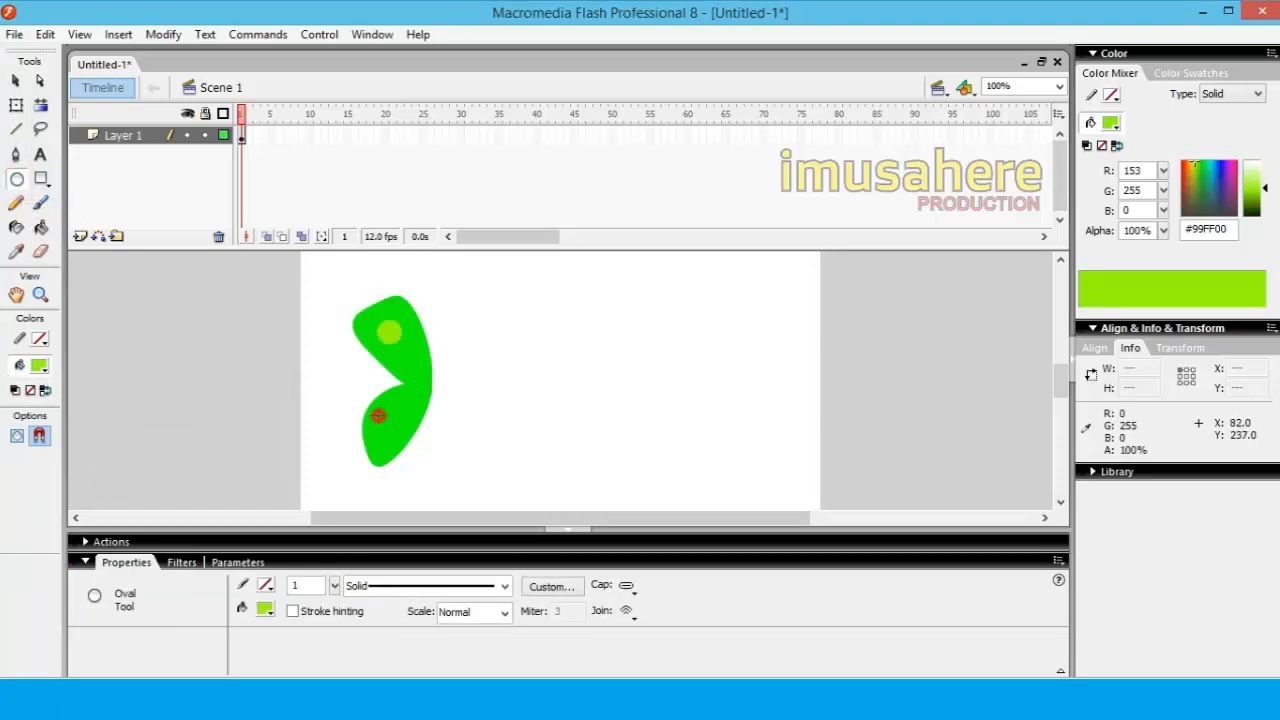
drag(378, 417, 387, 447)
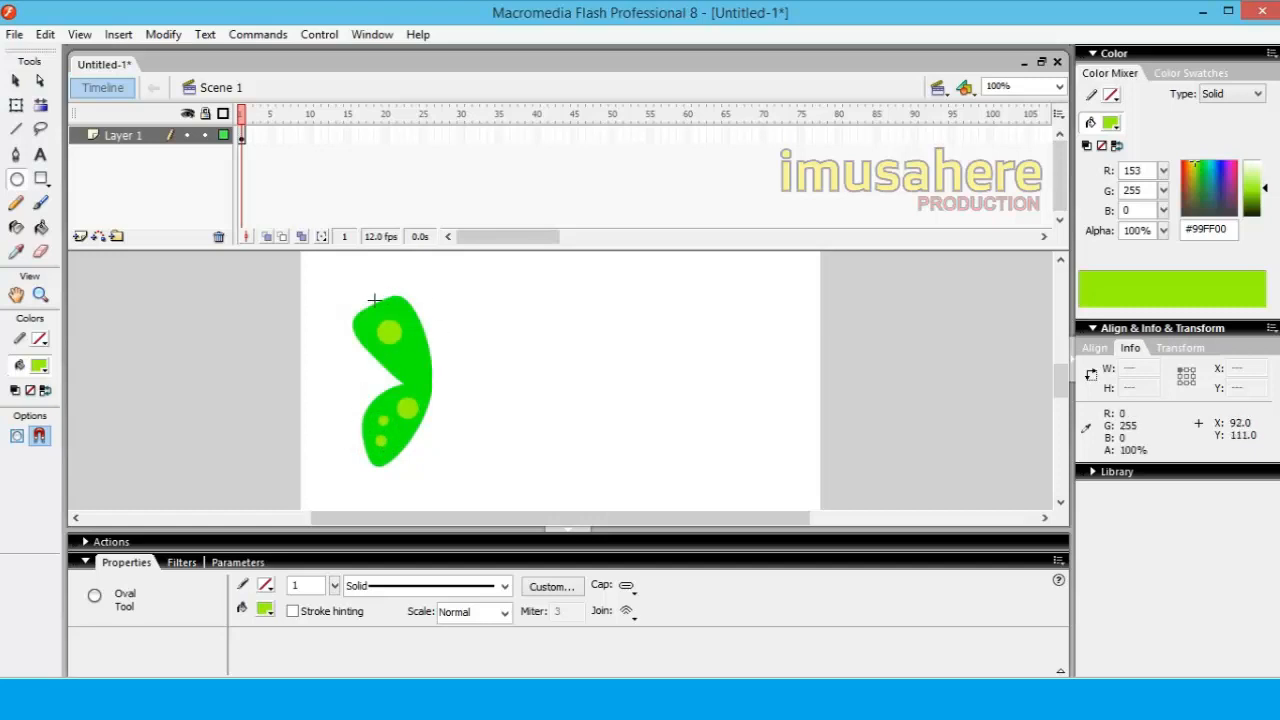
Try to move the wing's green fill to the right without its spots, and undo the move.
click(15, 80)
click(171, 341)
click(388, 306)
click(500, 397)
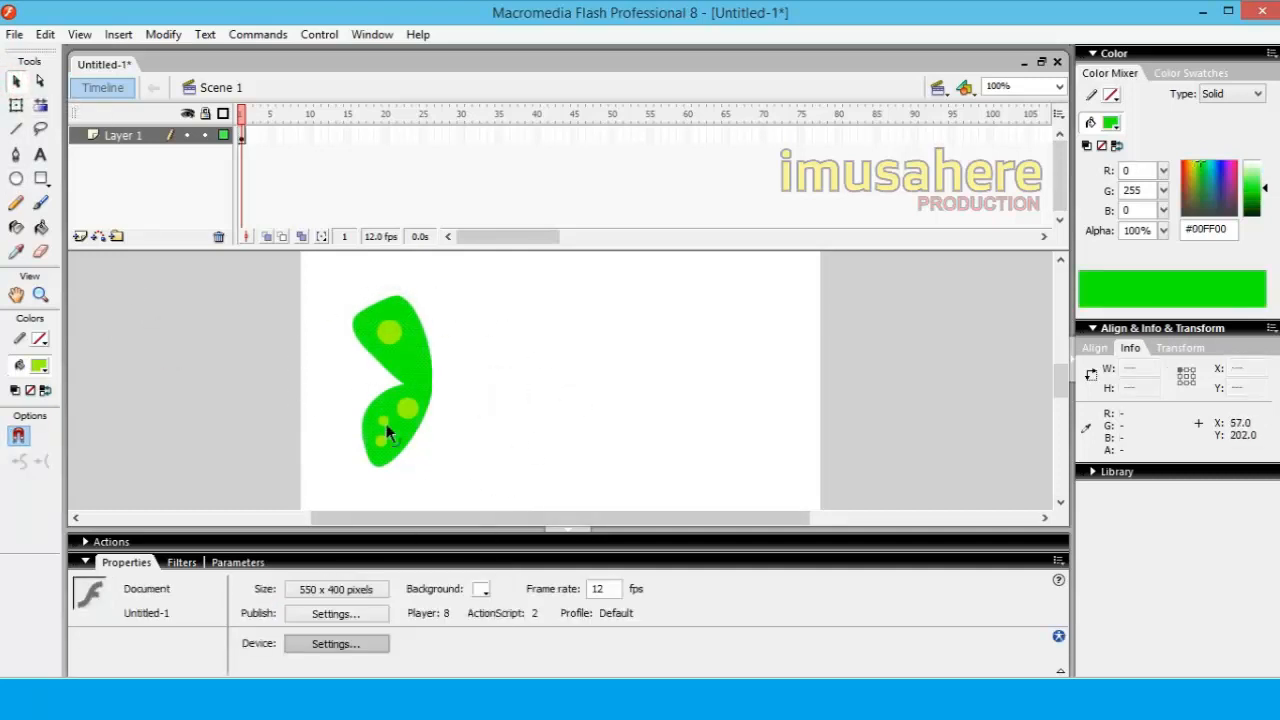
click(420, 358)
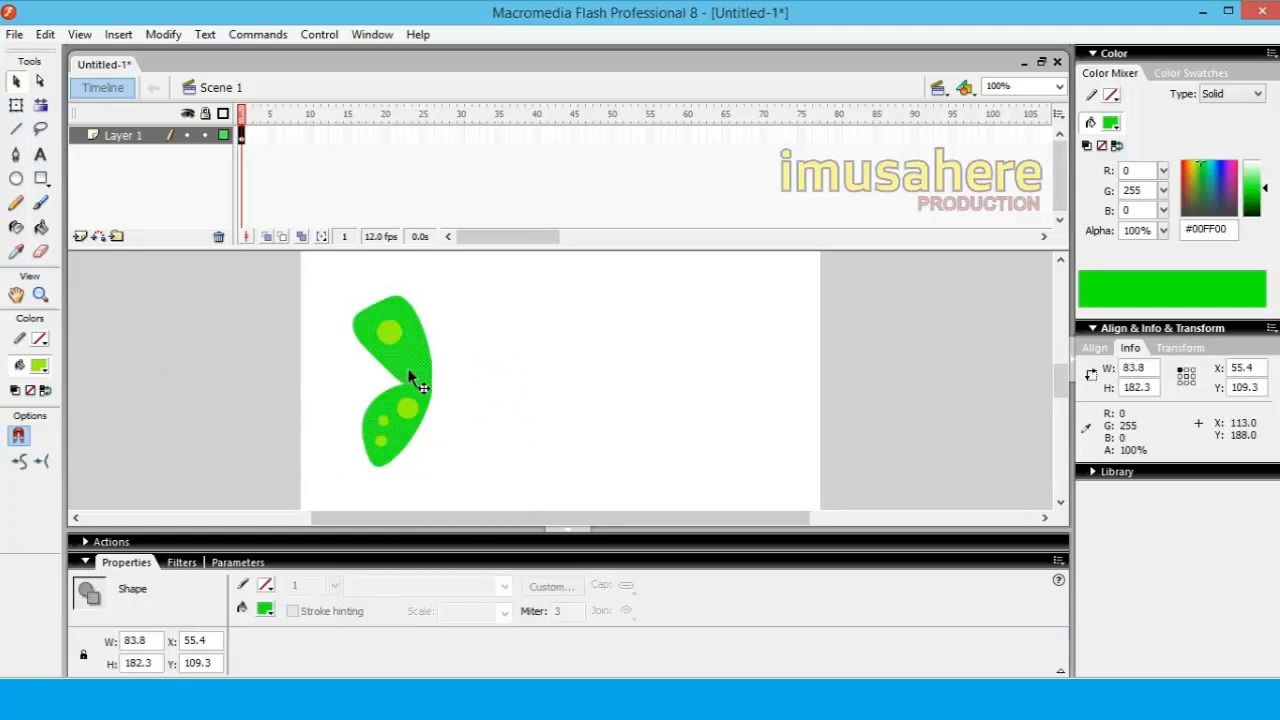
drag(414, 371, 505, 366)
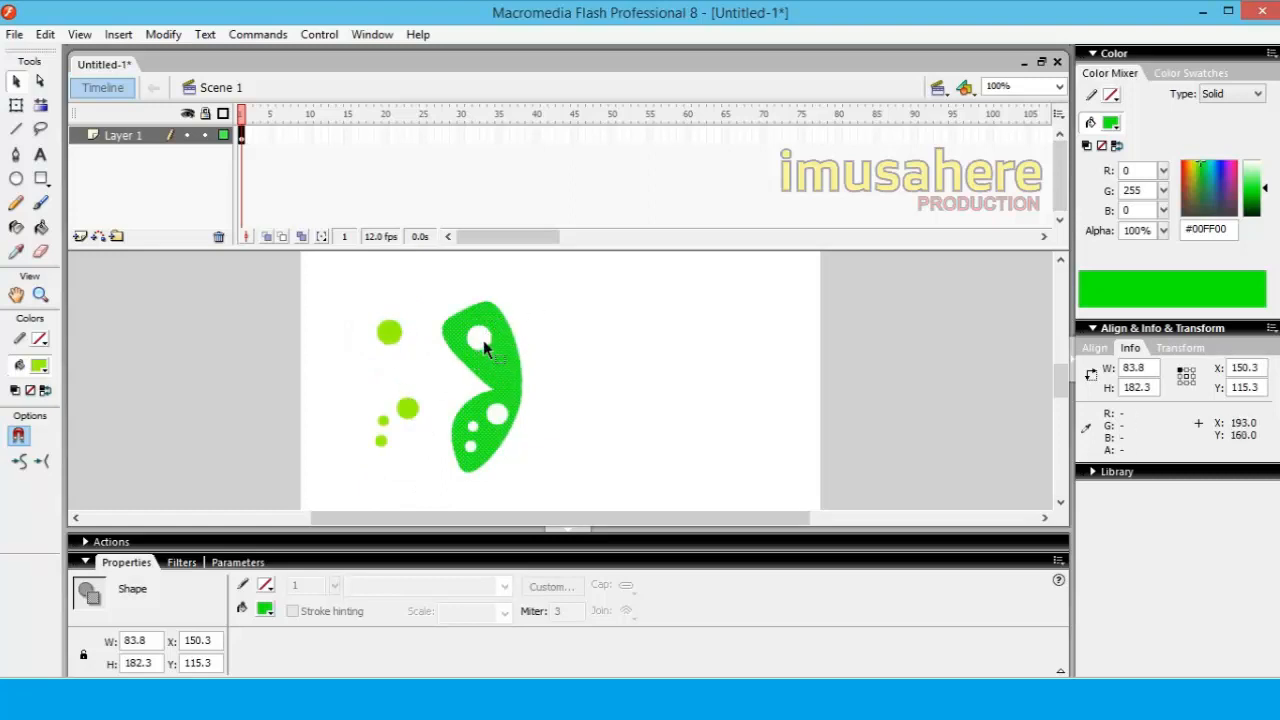
key(ctrl+z)
click(489, 368)
Group the whole wing with its spots and shift the group slightly to X 63.4, Y 110.3.
drag(313, 278, 490, 490)
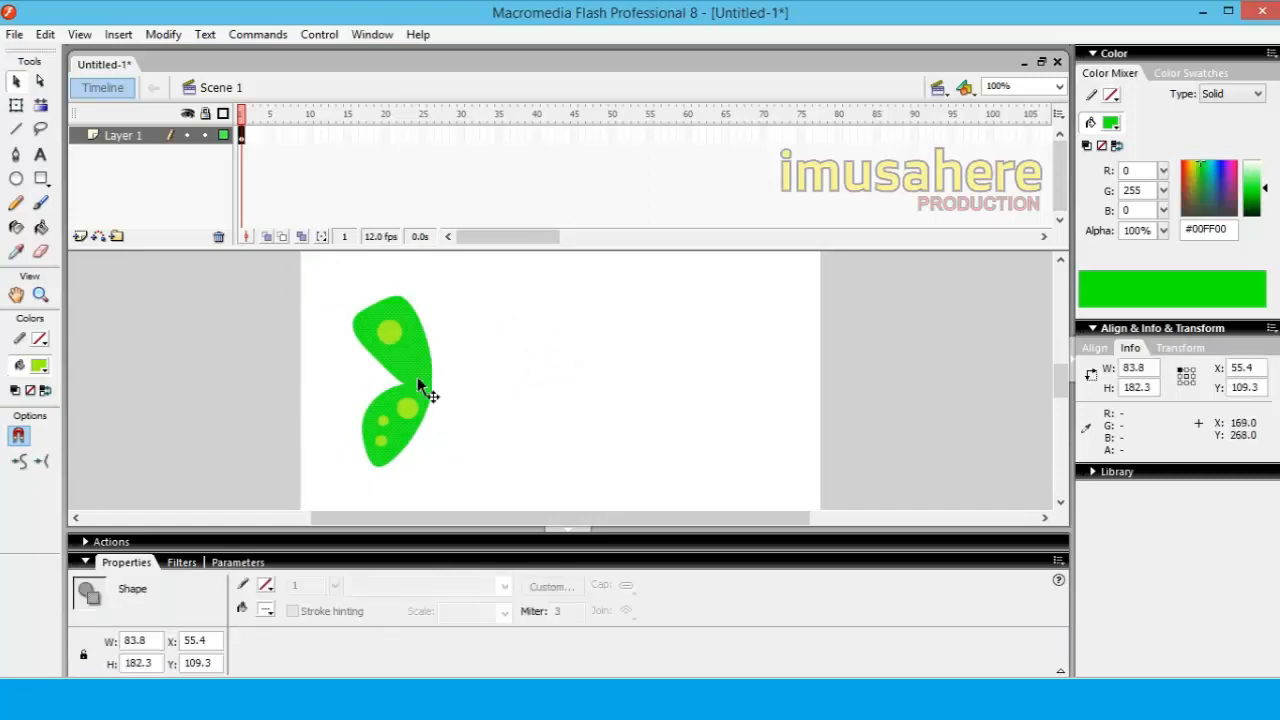
right_click(408, 366)
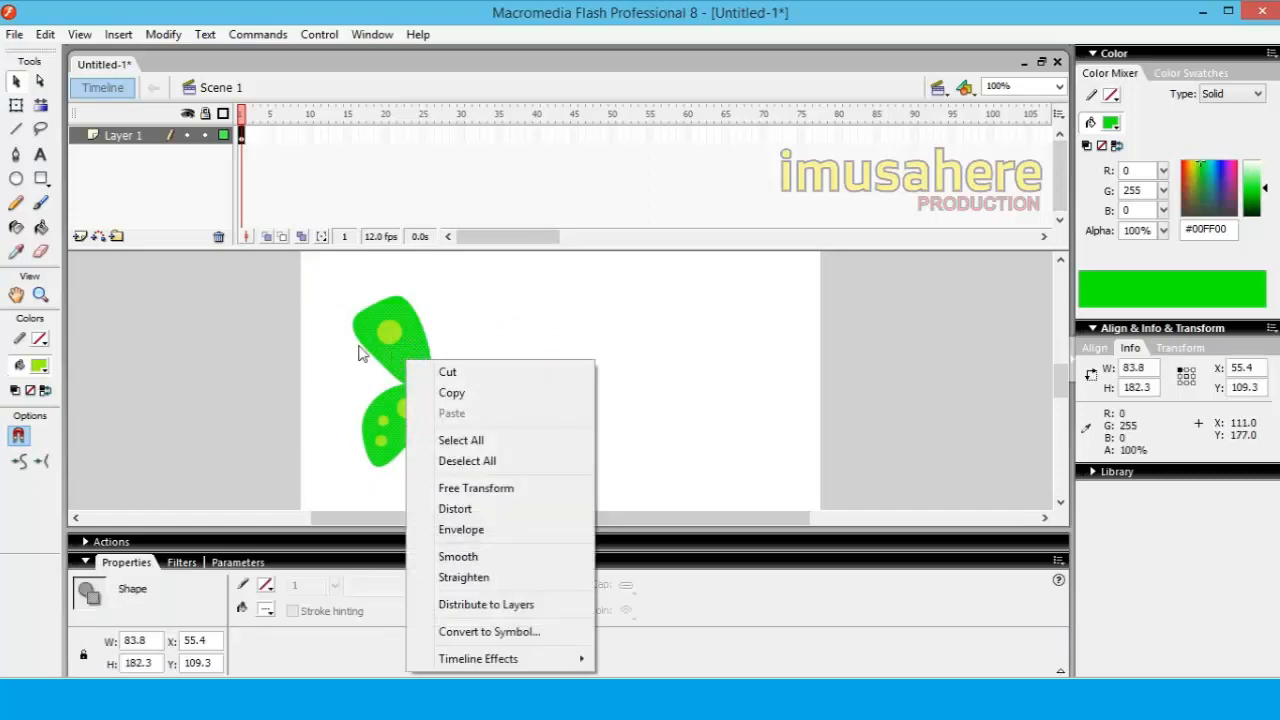
click(300, 363)
drag(307, 282, 481, 491)
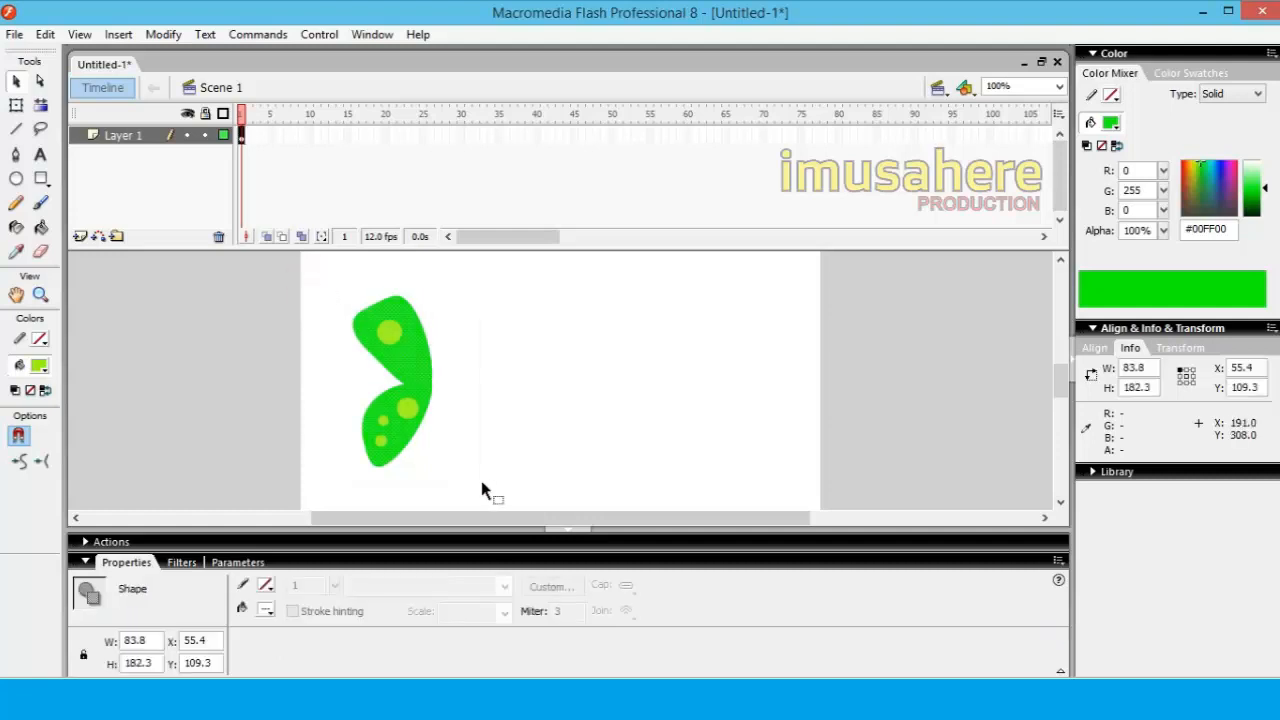
key(ctrl+g)
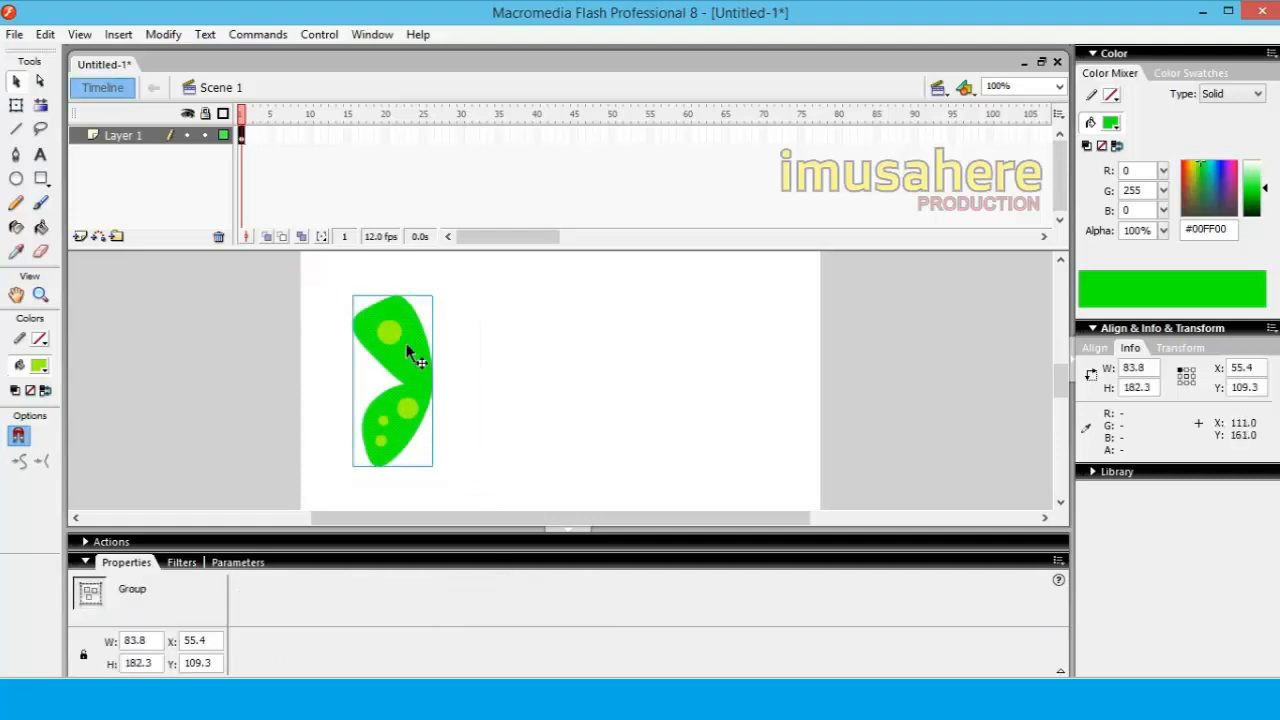
mouse_move(407, 345)
mouse_down()
mouse_move(528, 351)
mouse_move(401, 364)
mouse_move(517, 363)
mouse_move(403, 355)
mouse_move(420, 363)
mouse_up()
click(551, 386)
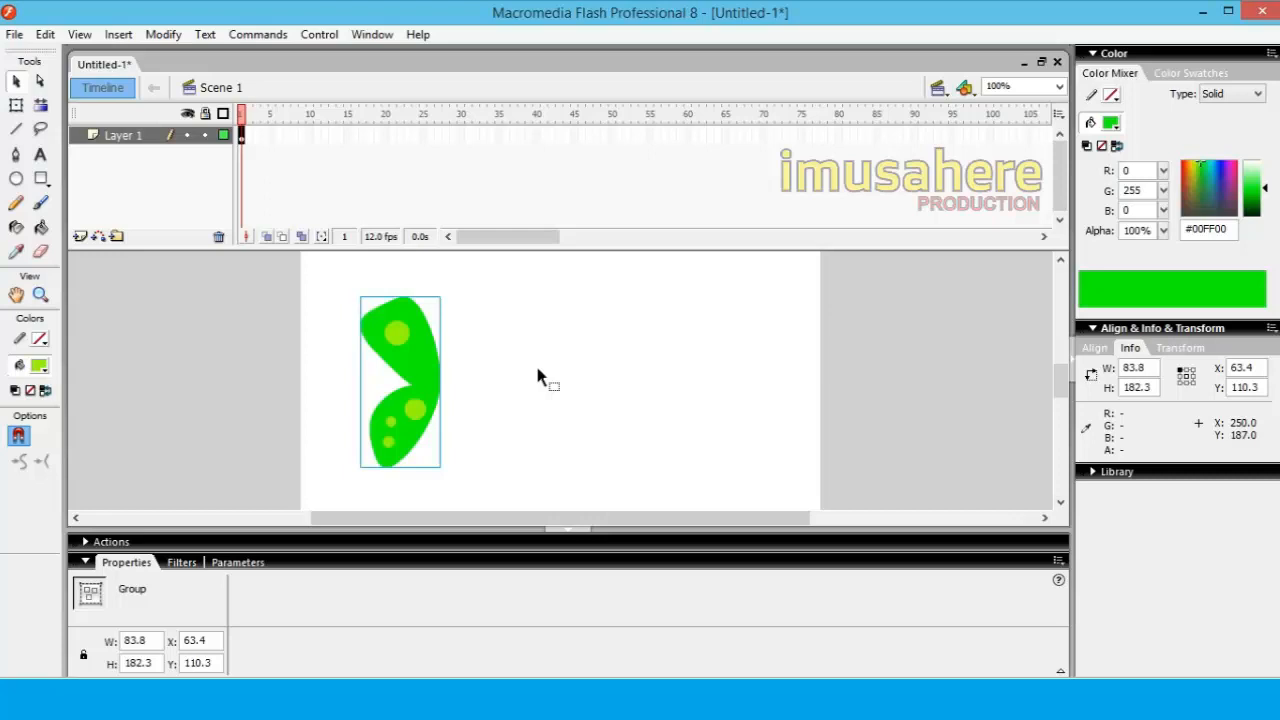
Convert the wing group to a movie clip symbol named KUPU-KUPU with a centred registration point.
right_click(409, 365)
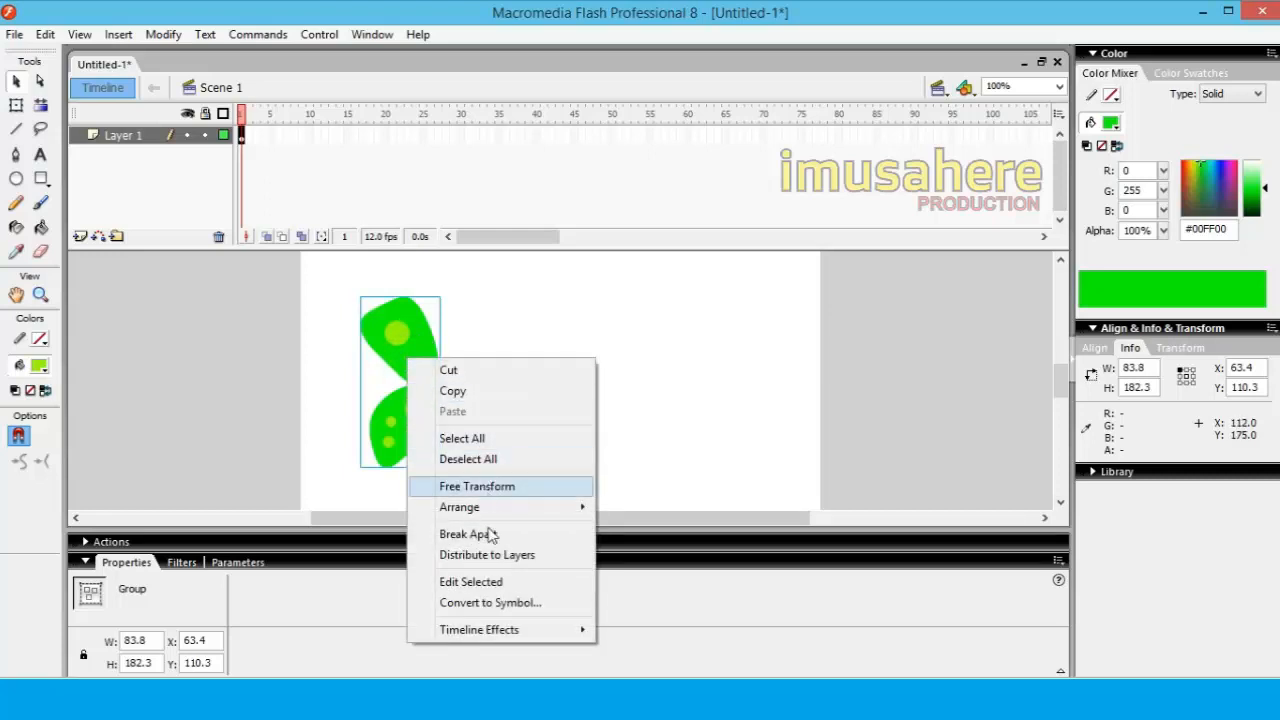
click(470, 603)
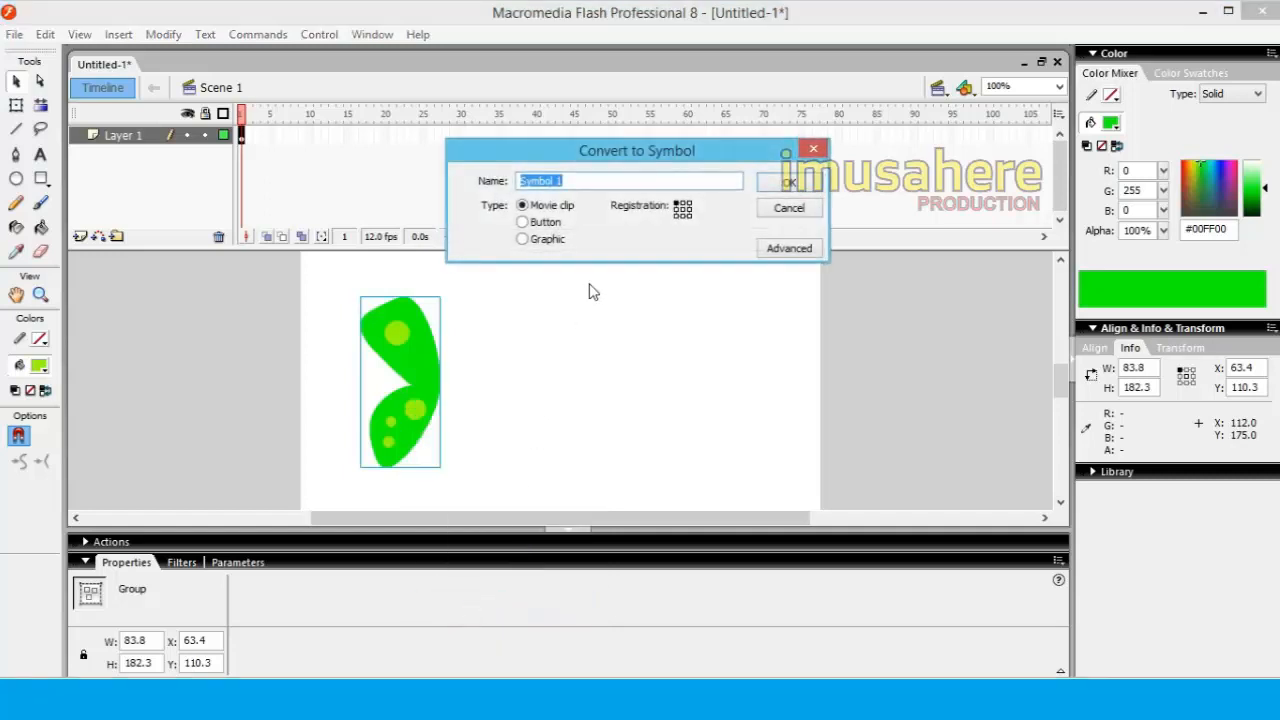
drag(618, 158, 630, 316)
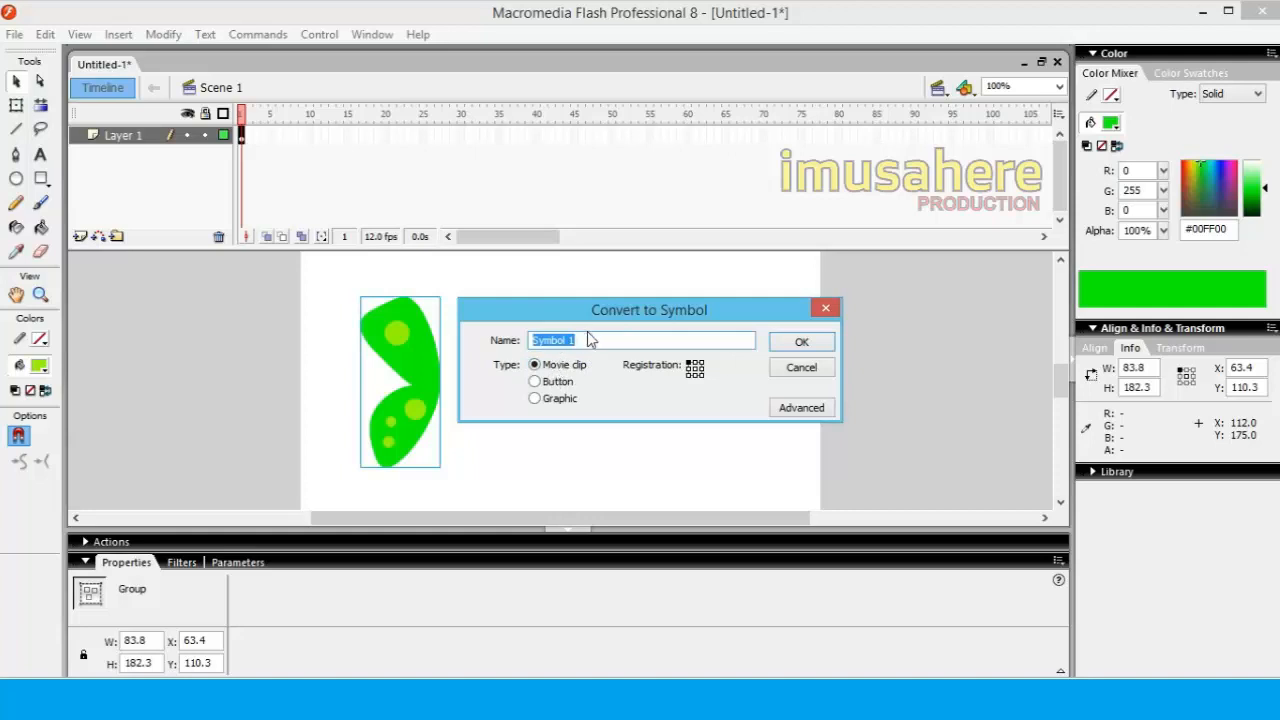
text(KUPU-KUPU)
click(696, 371)
click(695, 369)
click(802, 343)
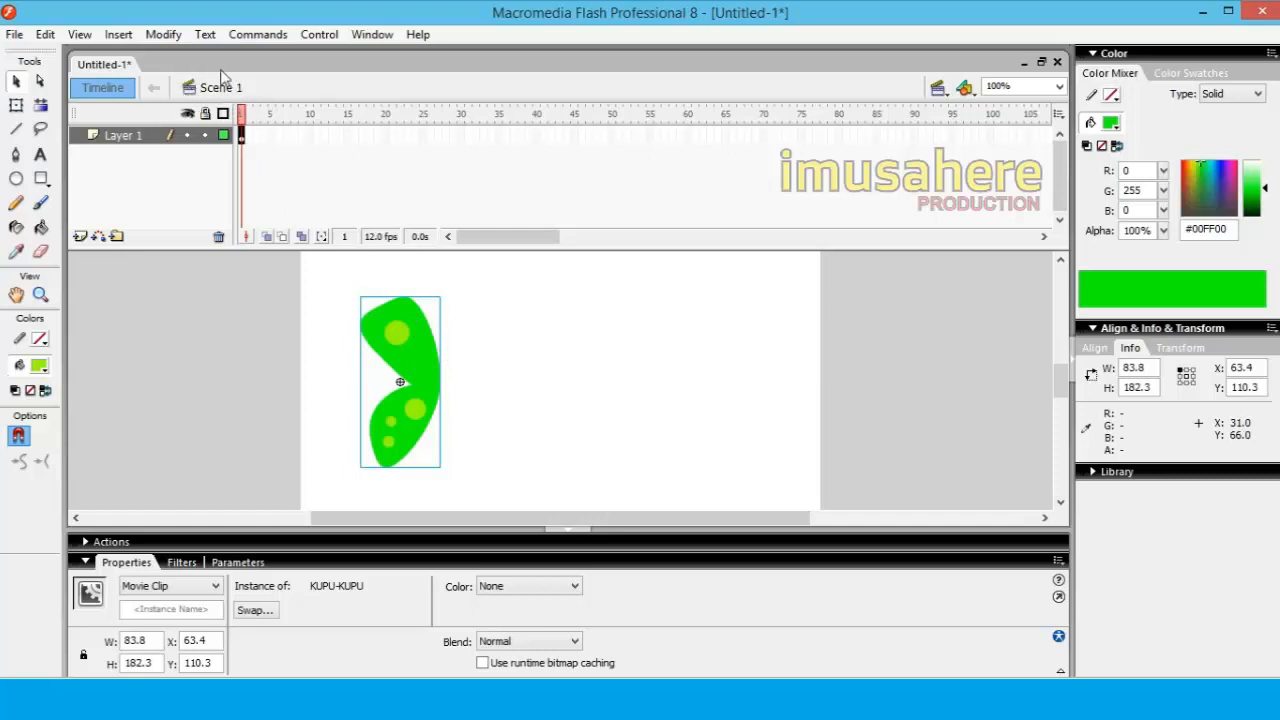
Open the KUPU-KUPU movie clip for editing in place and select its Layer 1.
double_click(411, 347)
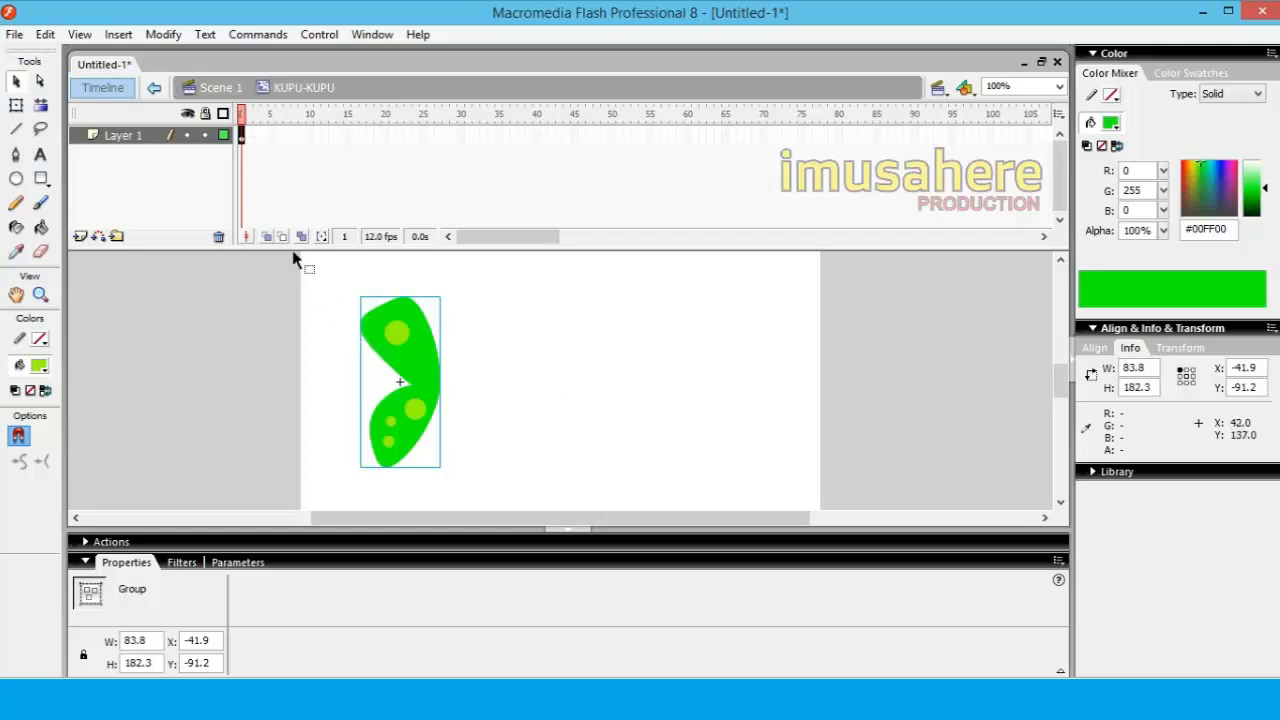
click(211, 88)
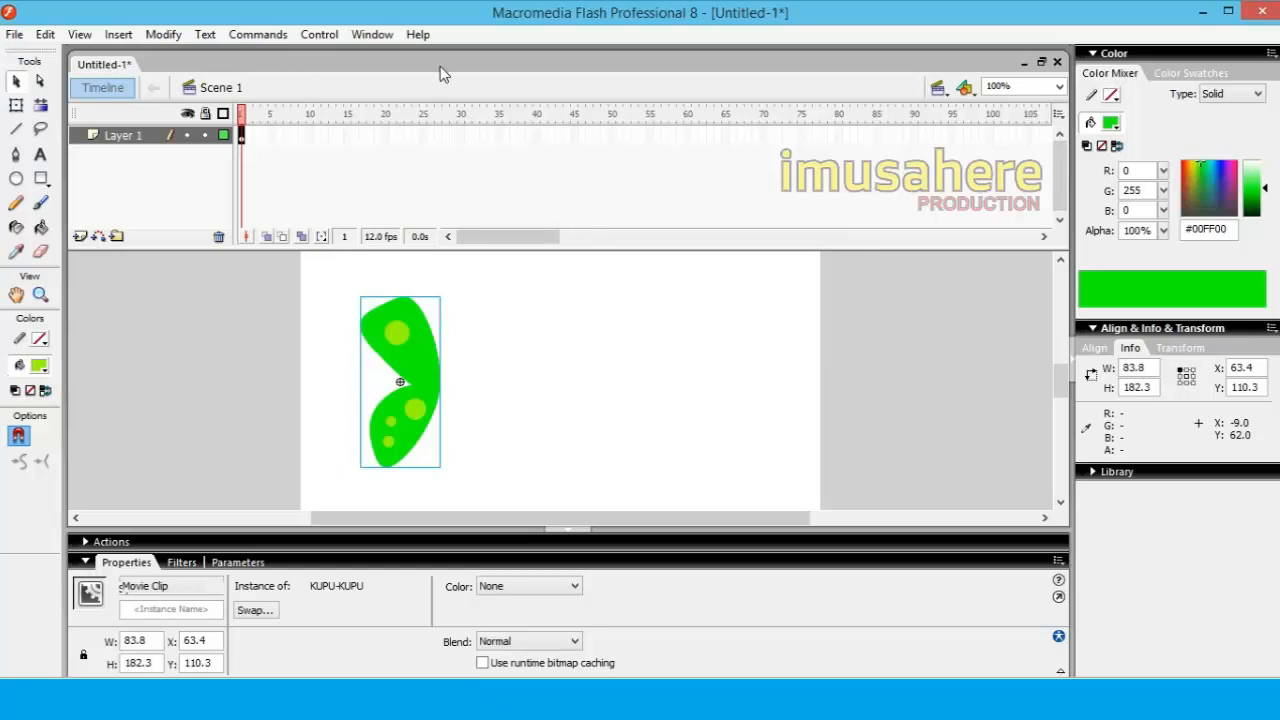
double_click(419, 362)
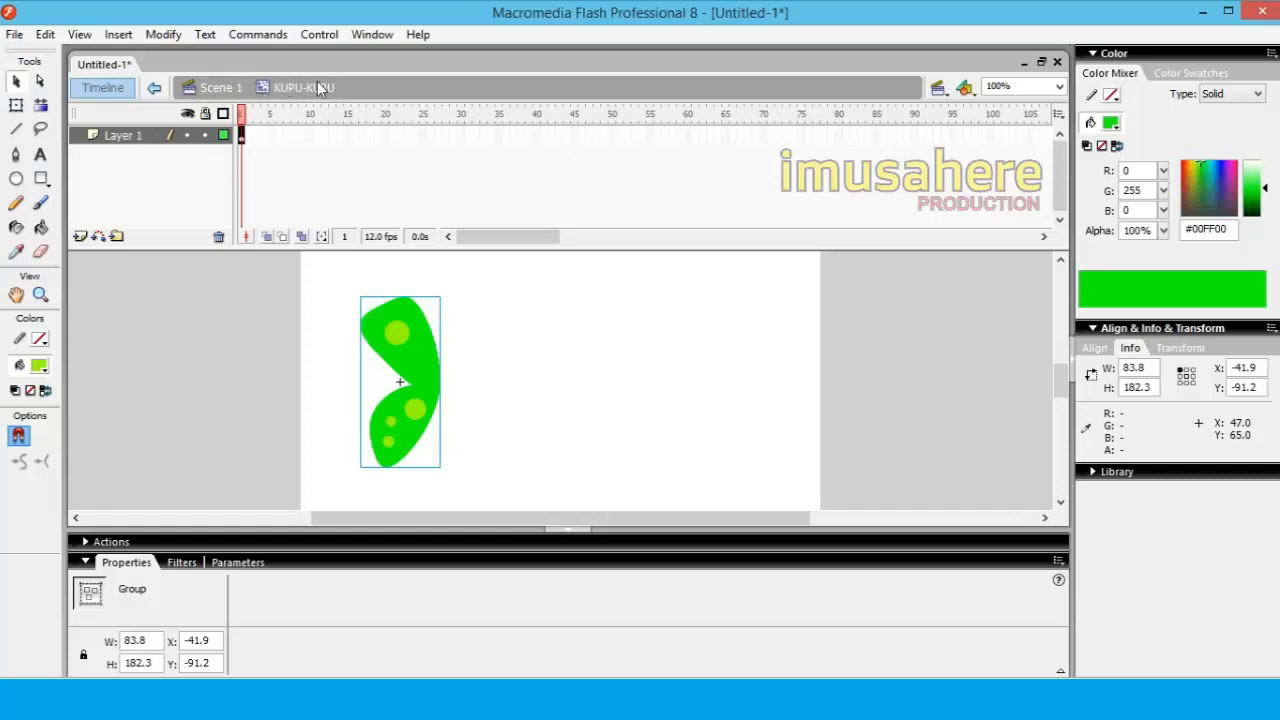
click(147, 137)
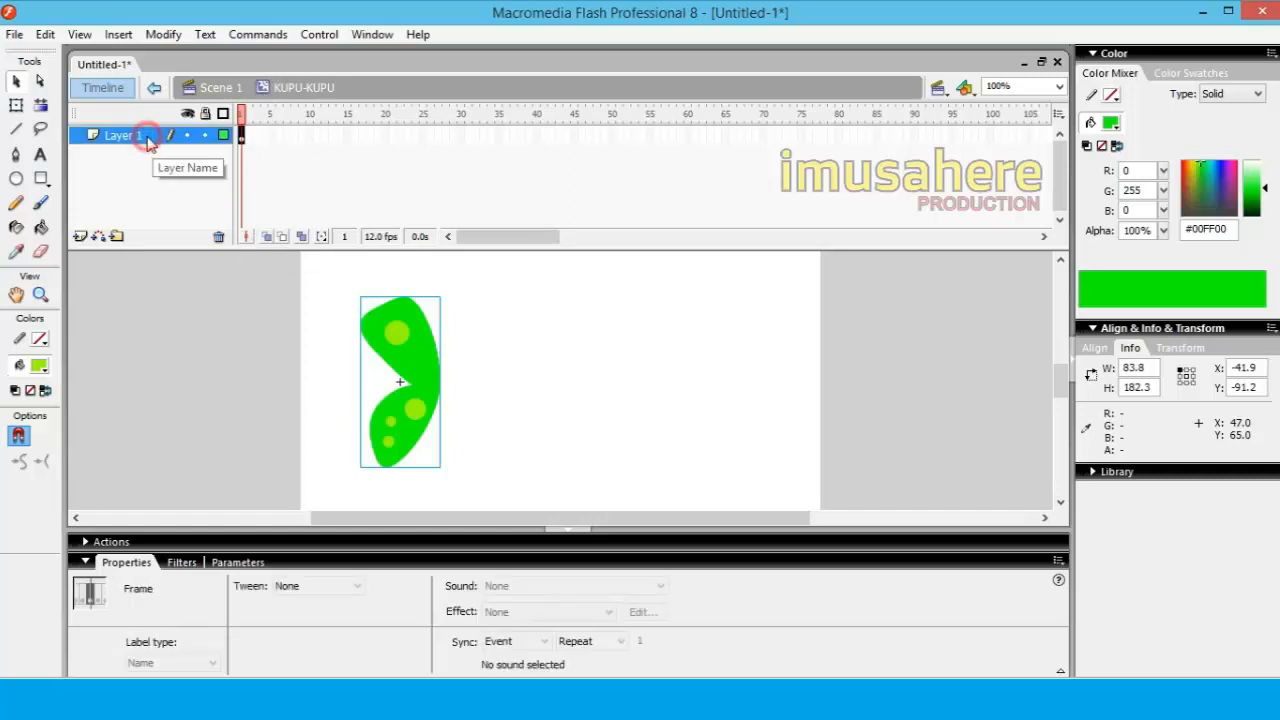
Rename Layer 1 of the KUPU-KUPU movie clip as KIRI.
double_click(147, 137)
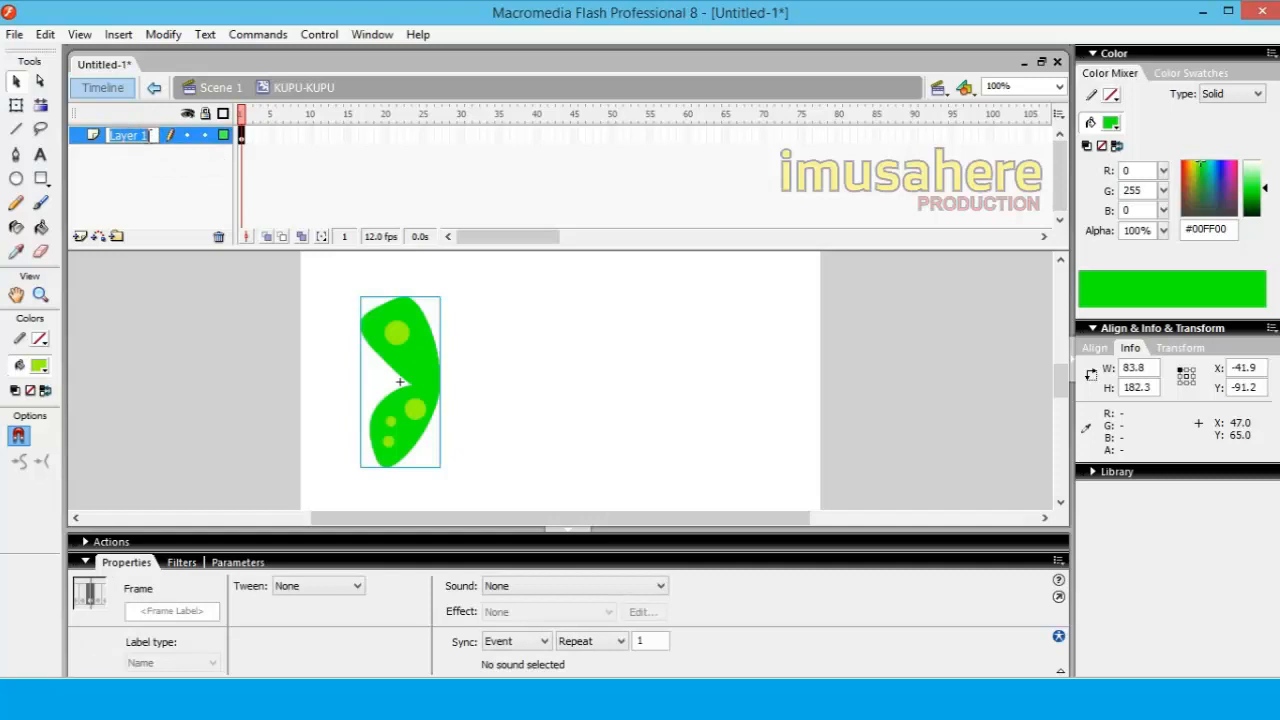
text(KIRI)
click(186, 371)
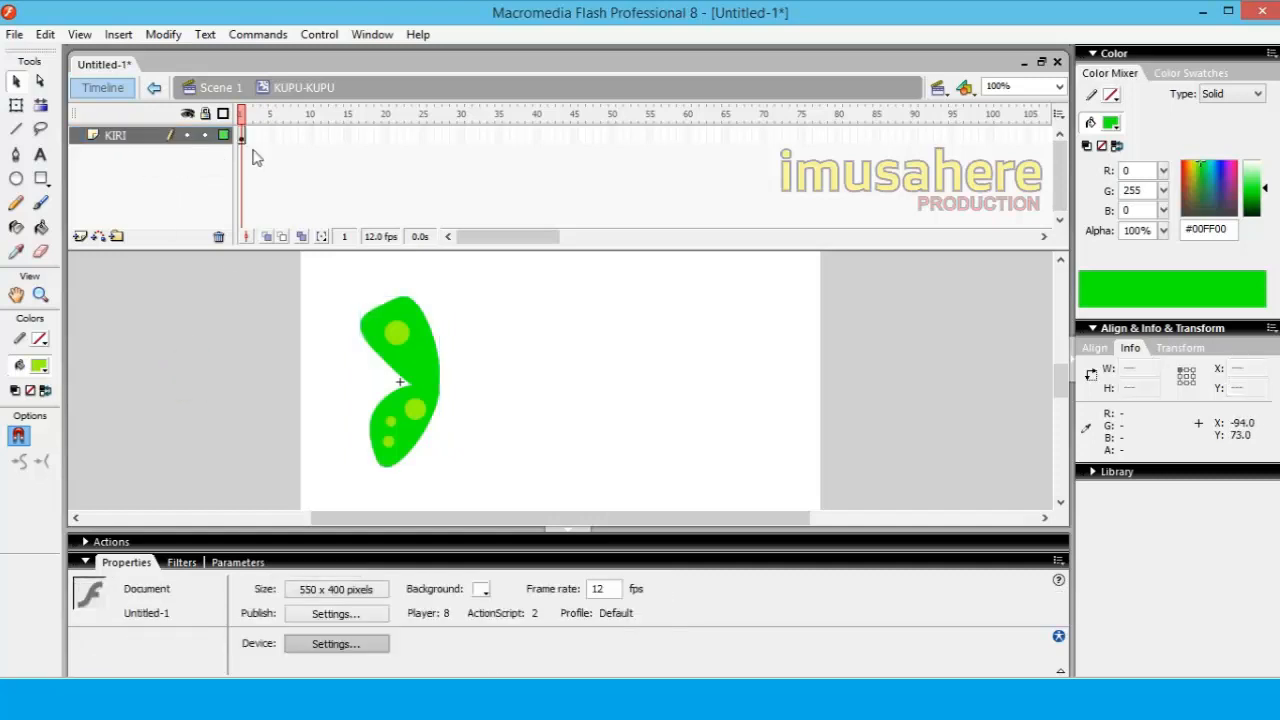
Insert a new layer above KIRI and name it KANAN.
right_click(135, 141)
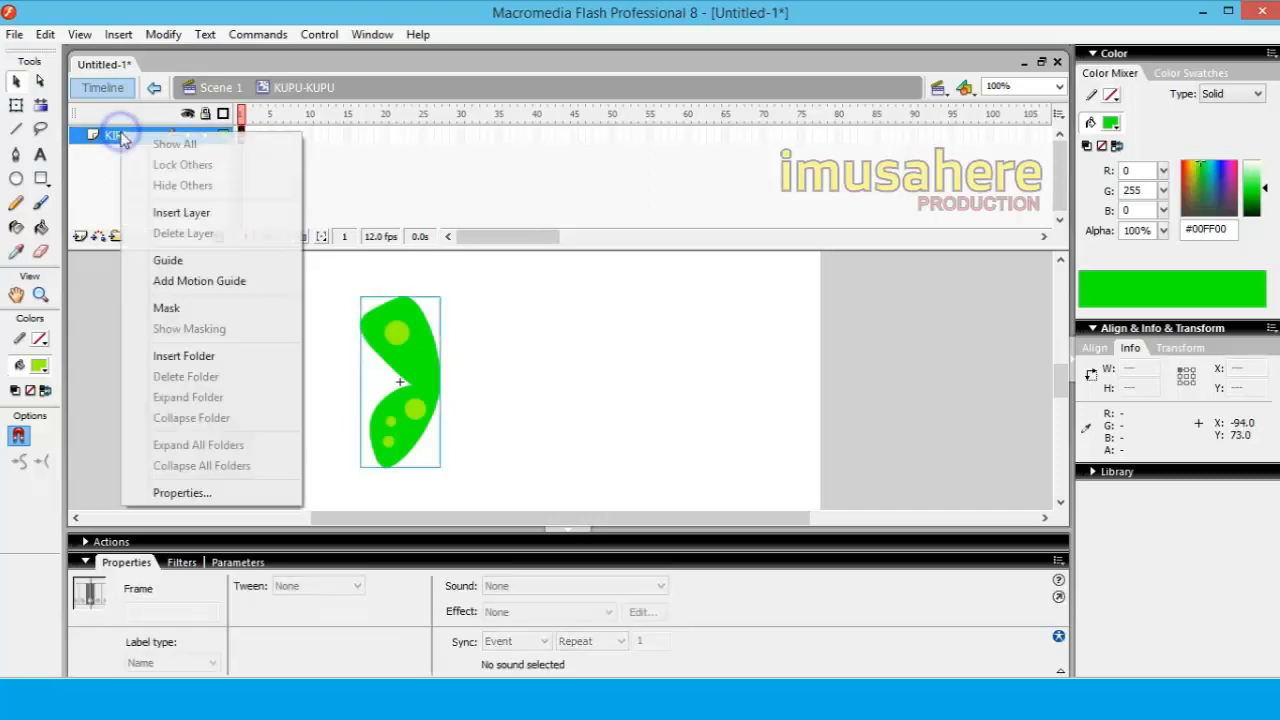
click(171, 214)
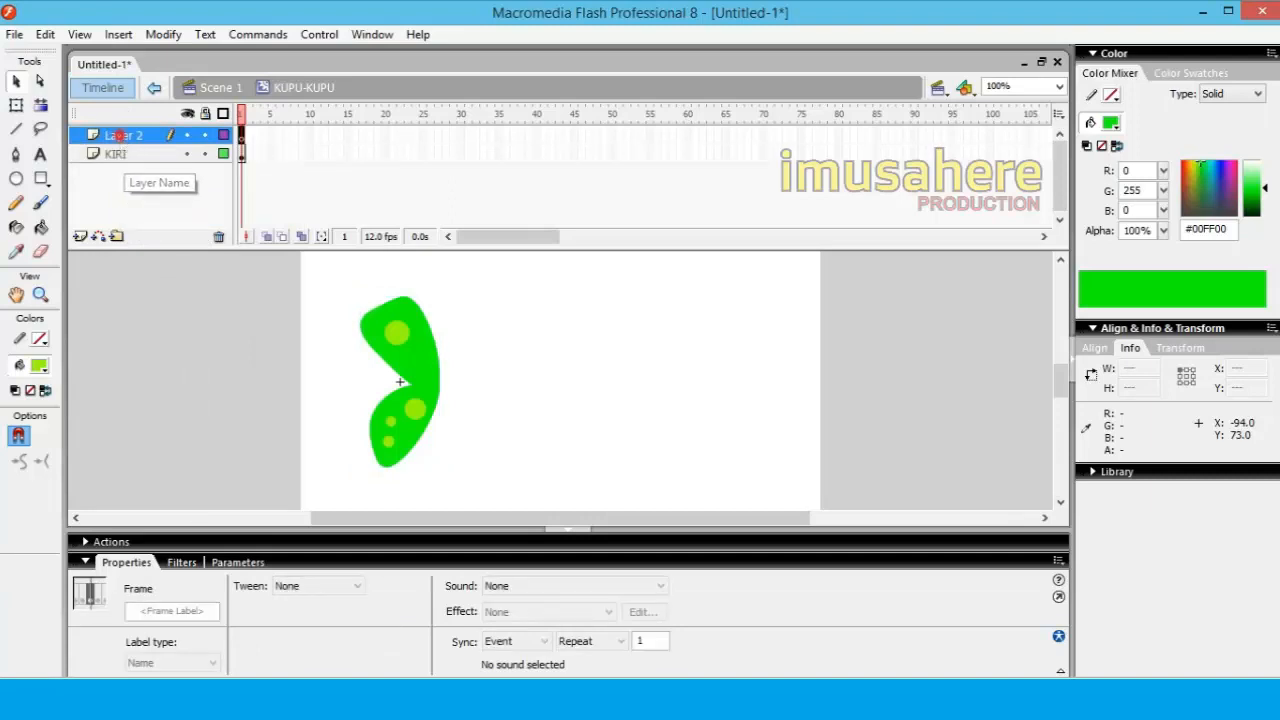
double_click(121, 137)
text(KANAN)
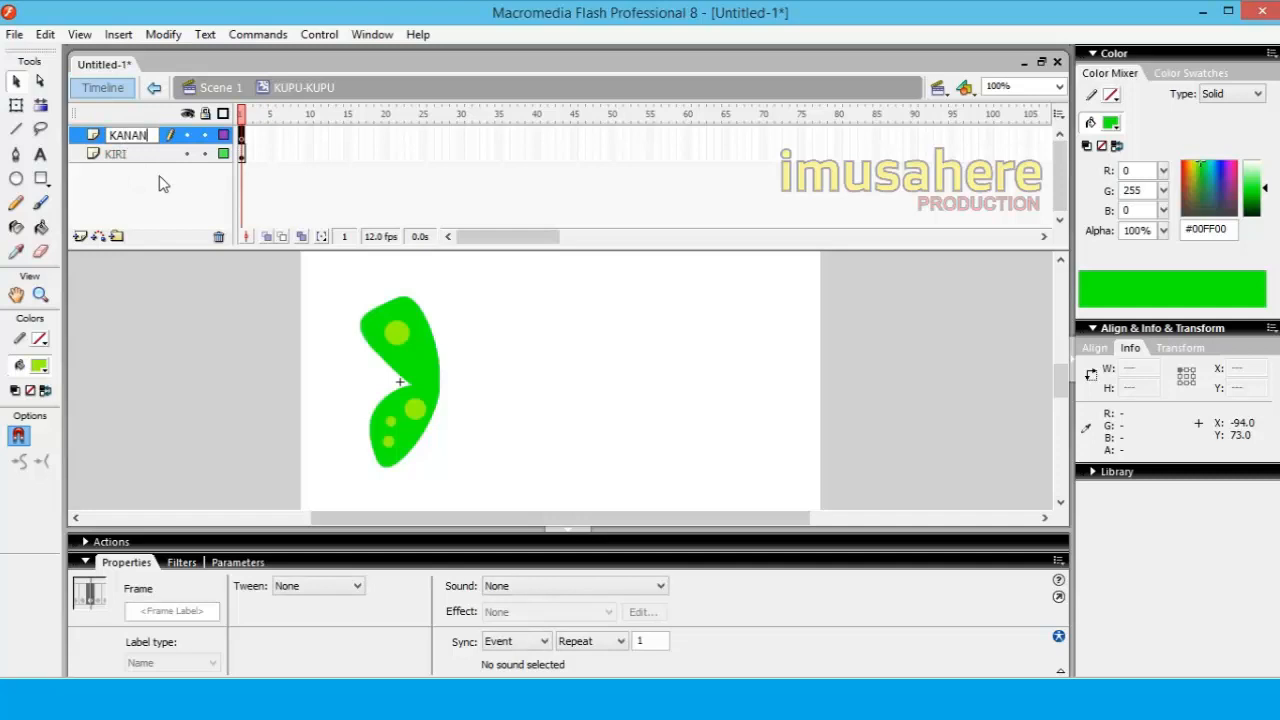
key(Return)
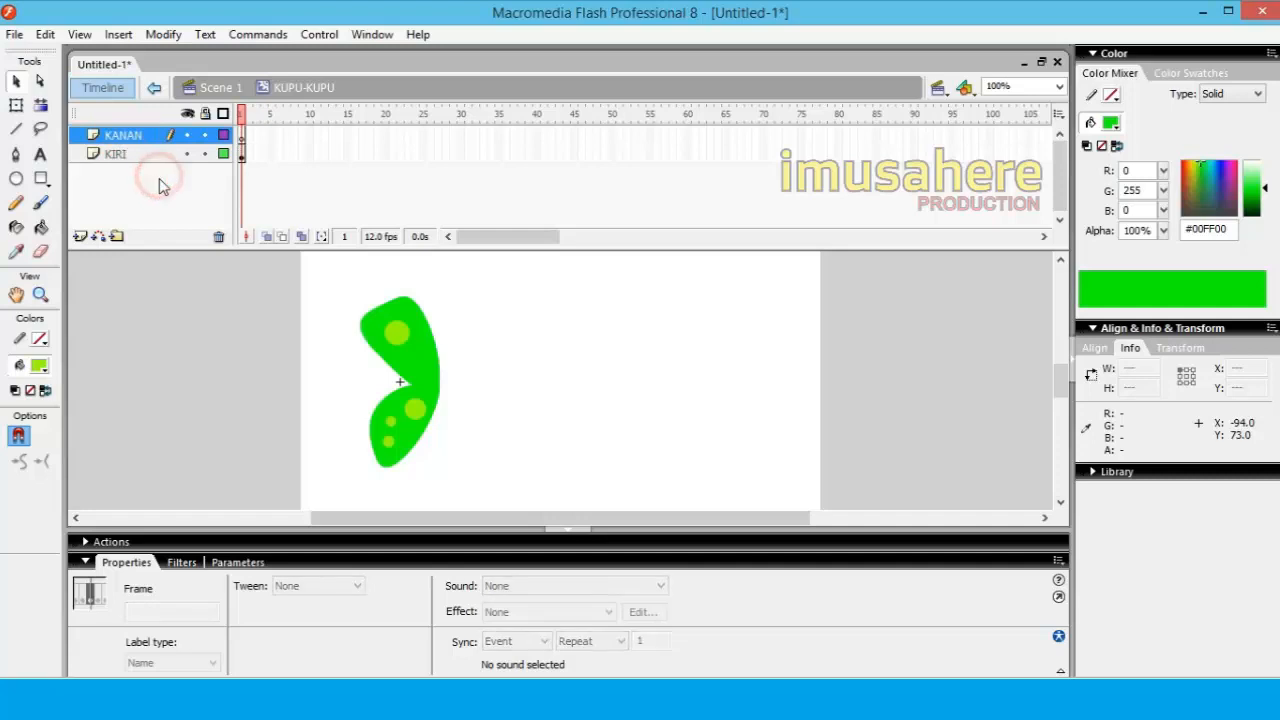
Copy the wing group from the KIRI layer and paste it into the KANAN layer.
click(371, 313)
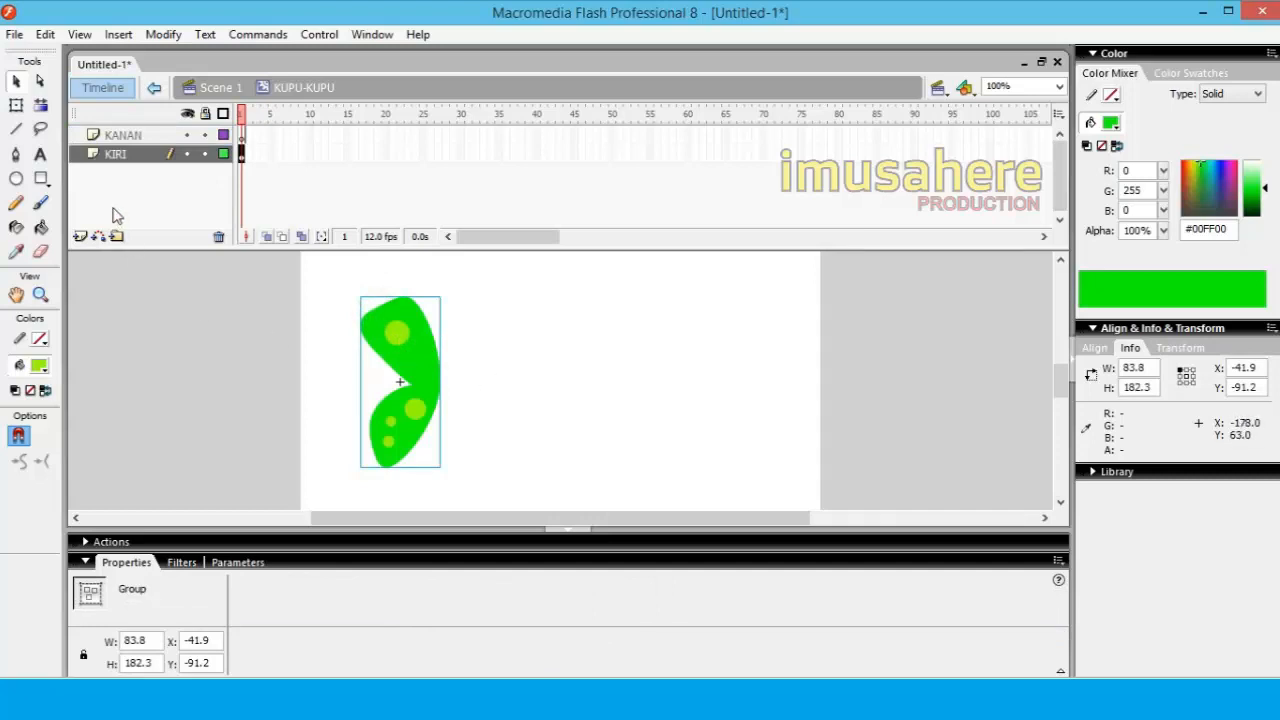
click(120, 136)
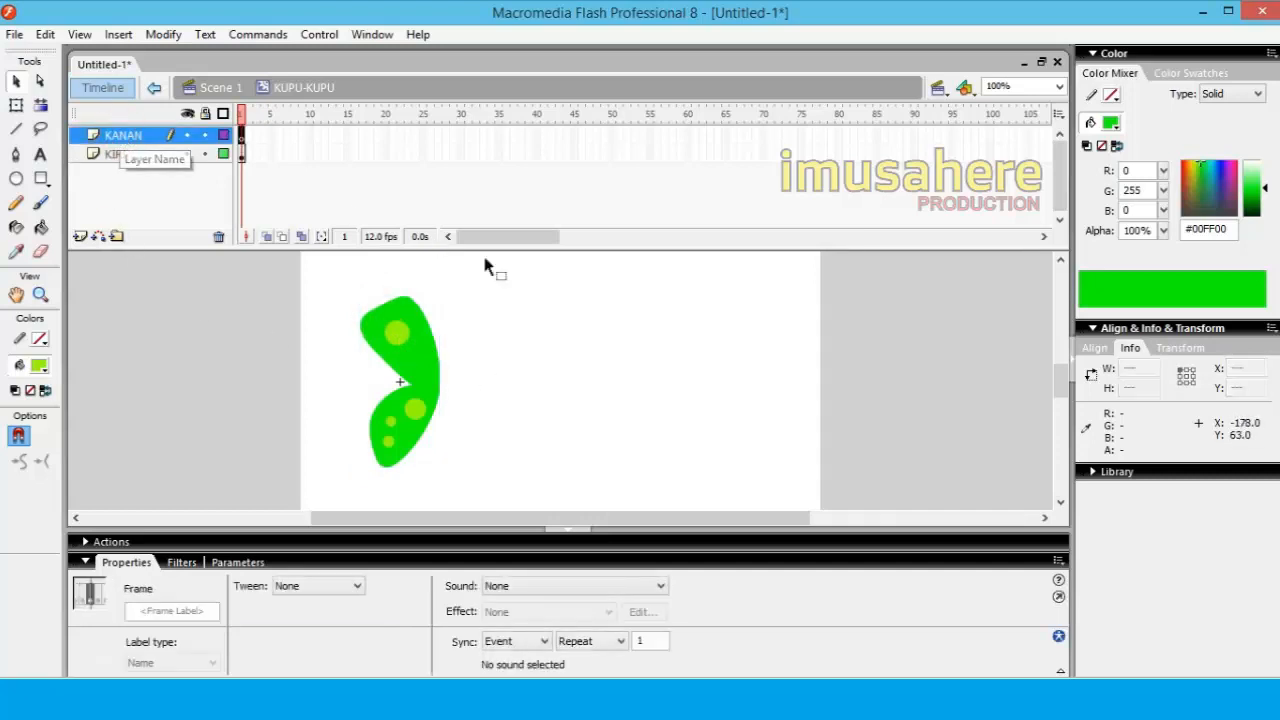
right_click(537, 318)
click(585, 371)
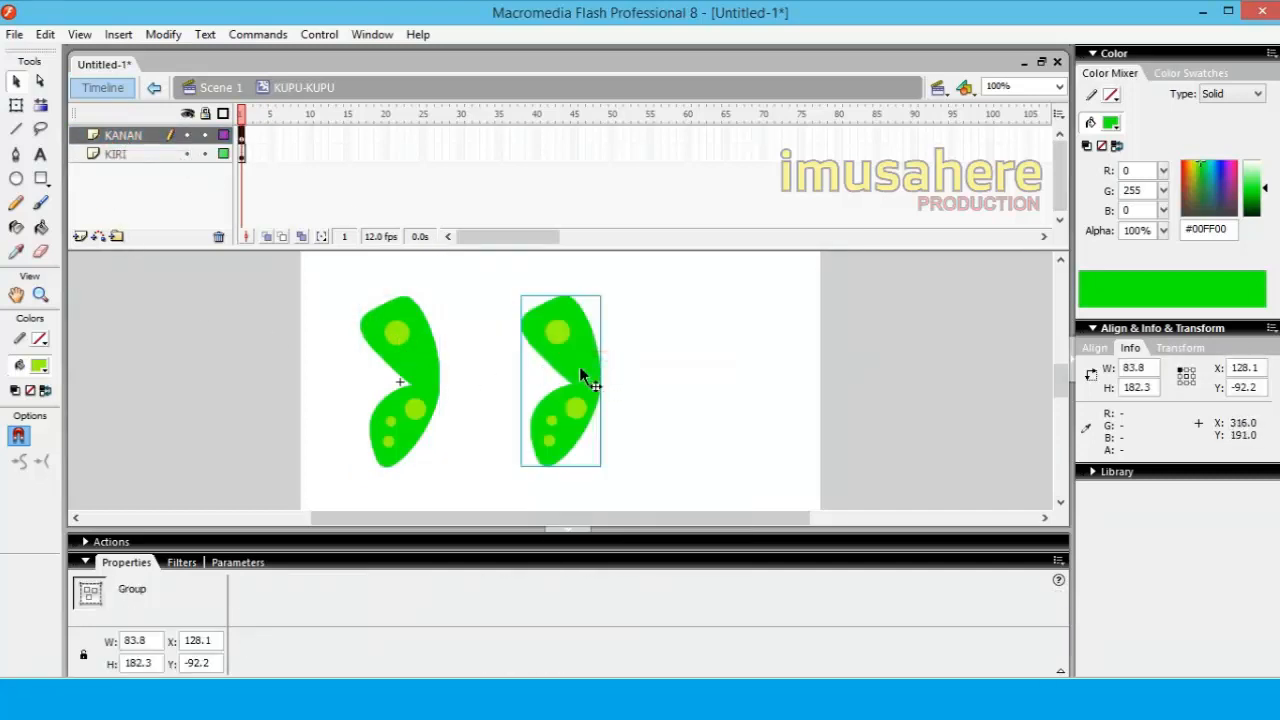
Move the KANAN wing copy closer to the original and level with it, at X 74.0, Y -91.2.
click(116, 156)
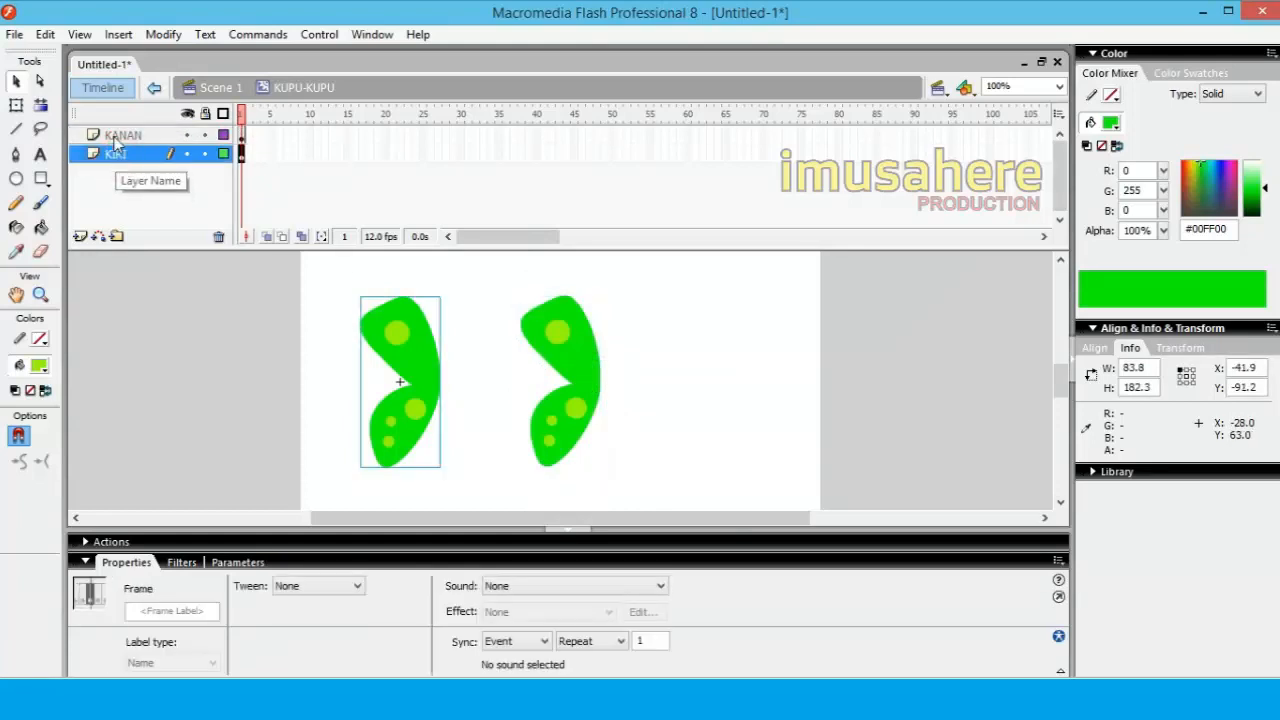
click(115, 136)
click(100, 155)
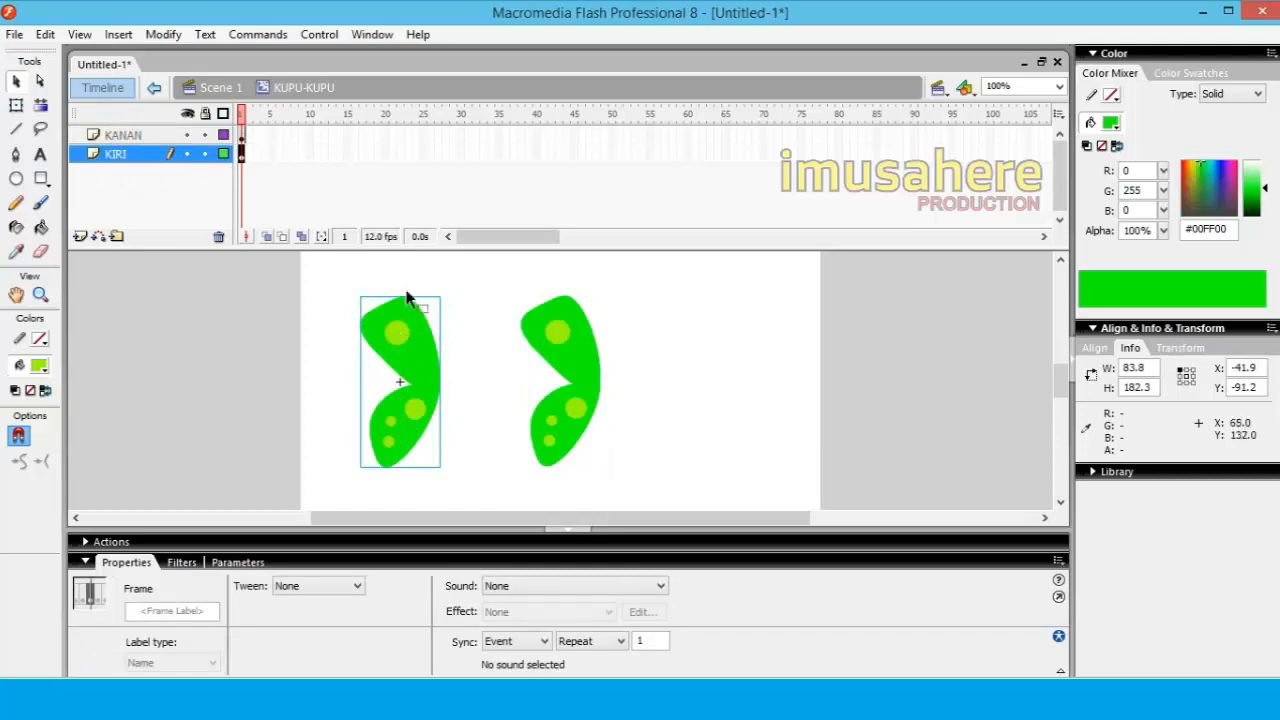
click(122, 135)
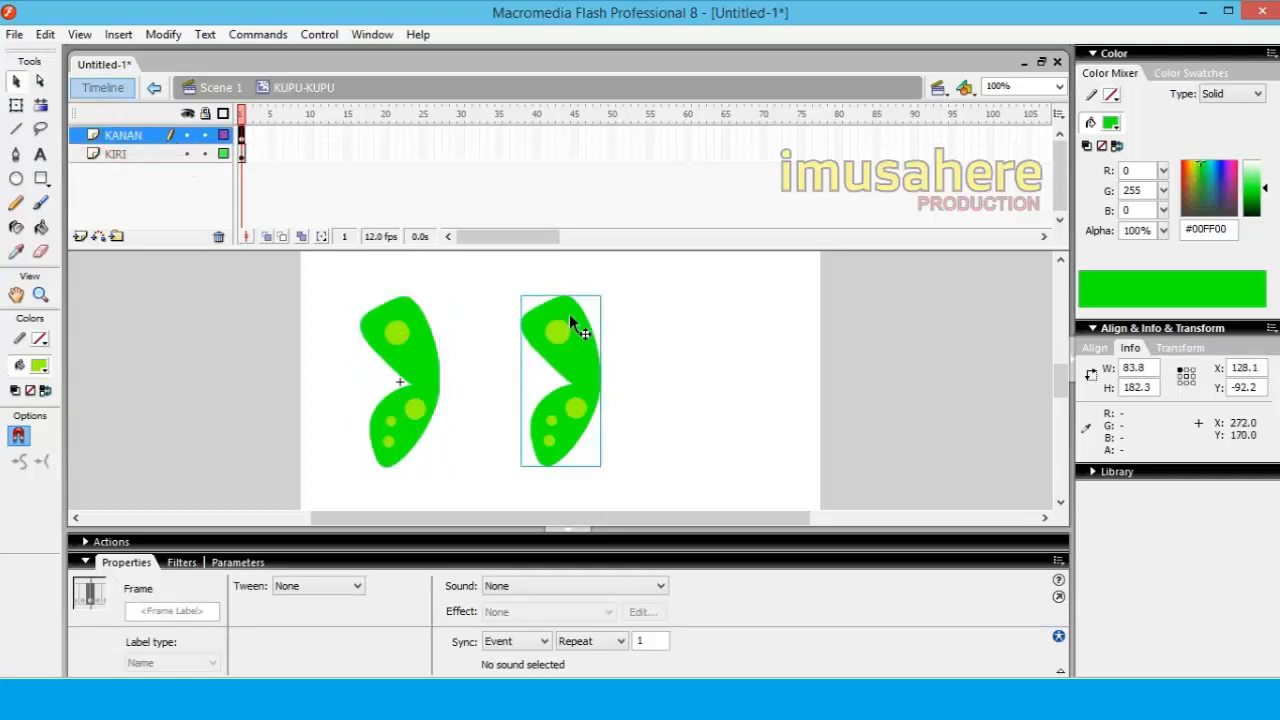
drag(562, 364, 512, 370)
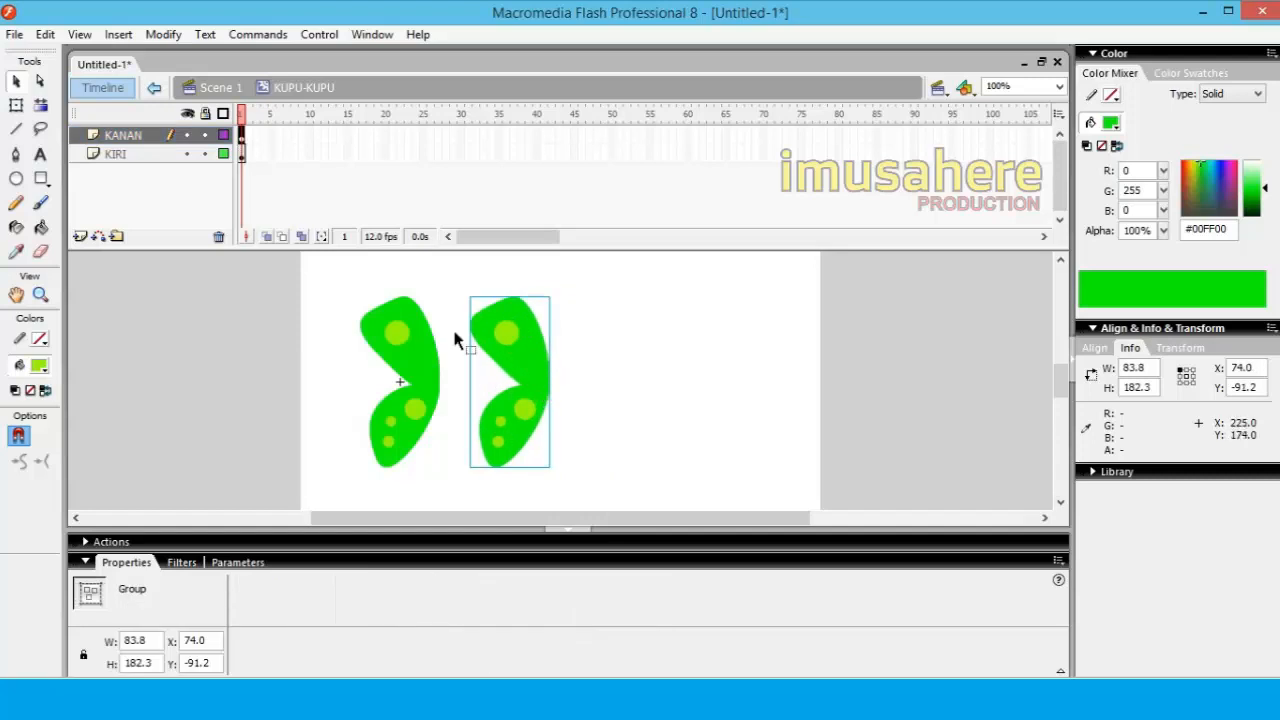
Flip the KANAN wing horizontally and shift it towards the KIRI wing to X 64.0, Y -91.2, leaving a narrow gap for the body.
click(160, 35)
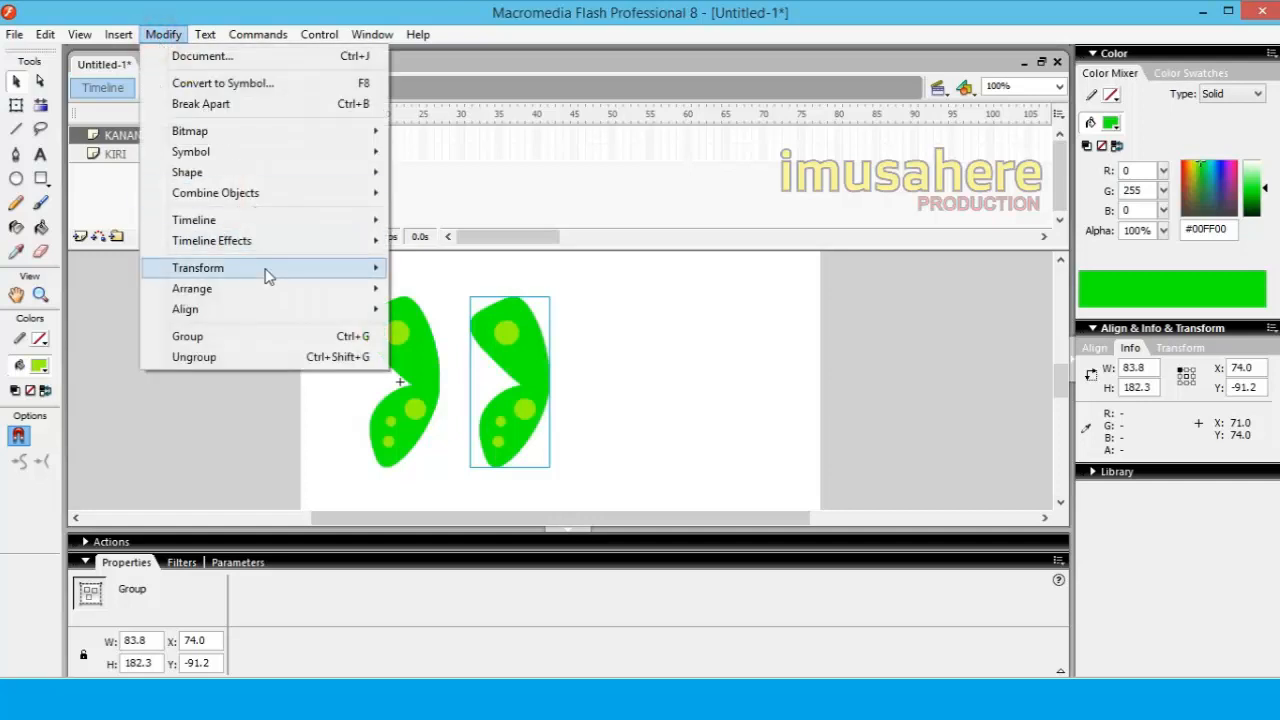
mouse_move(284, 273)
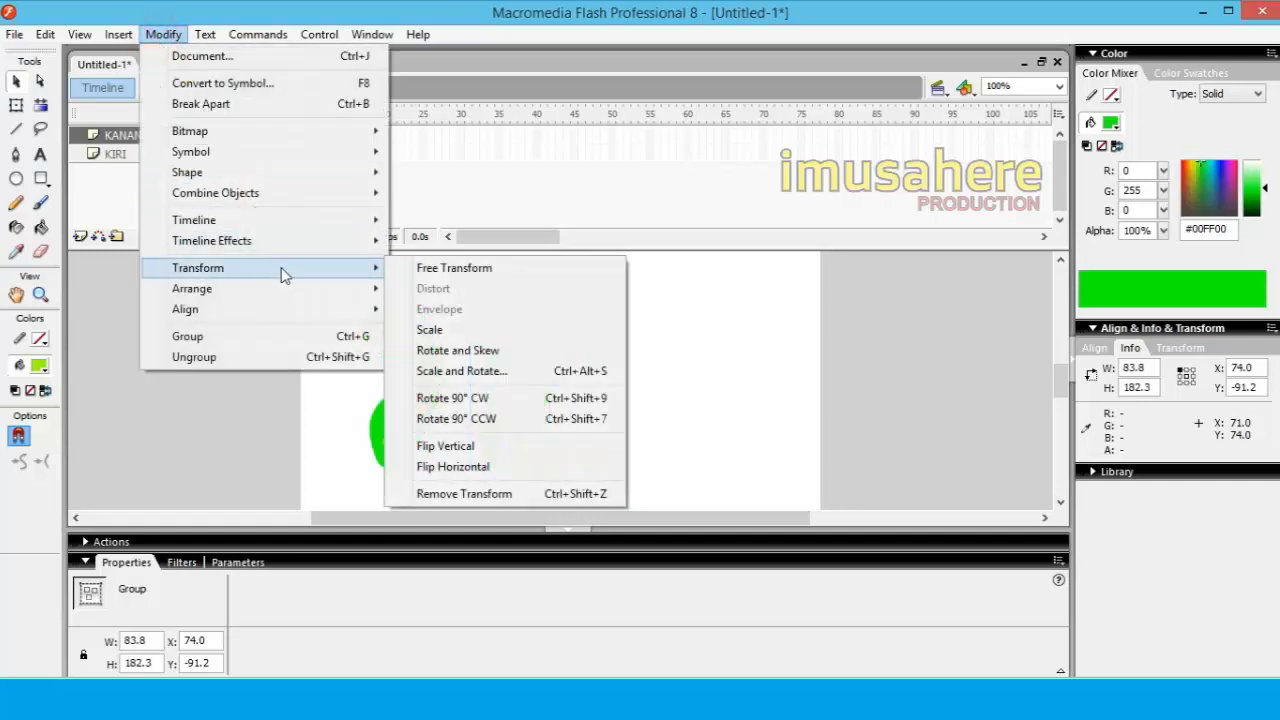
click(452, 467)
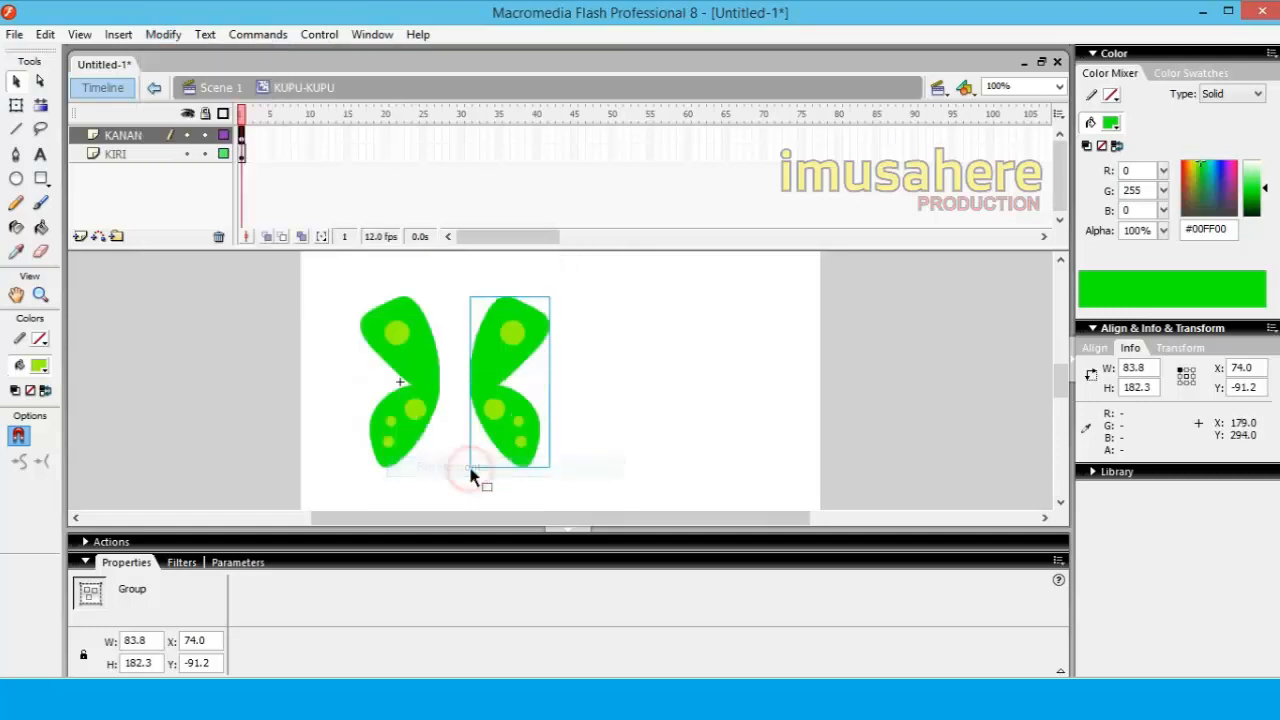
click(162, 34)
mouse_move(320, 271)
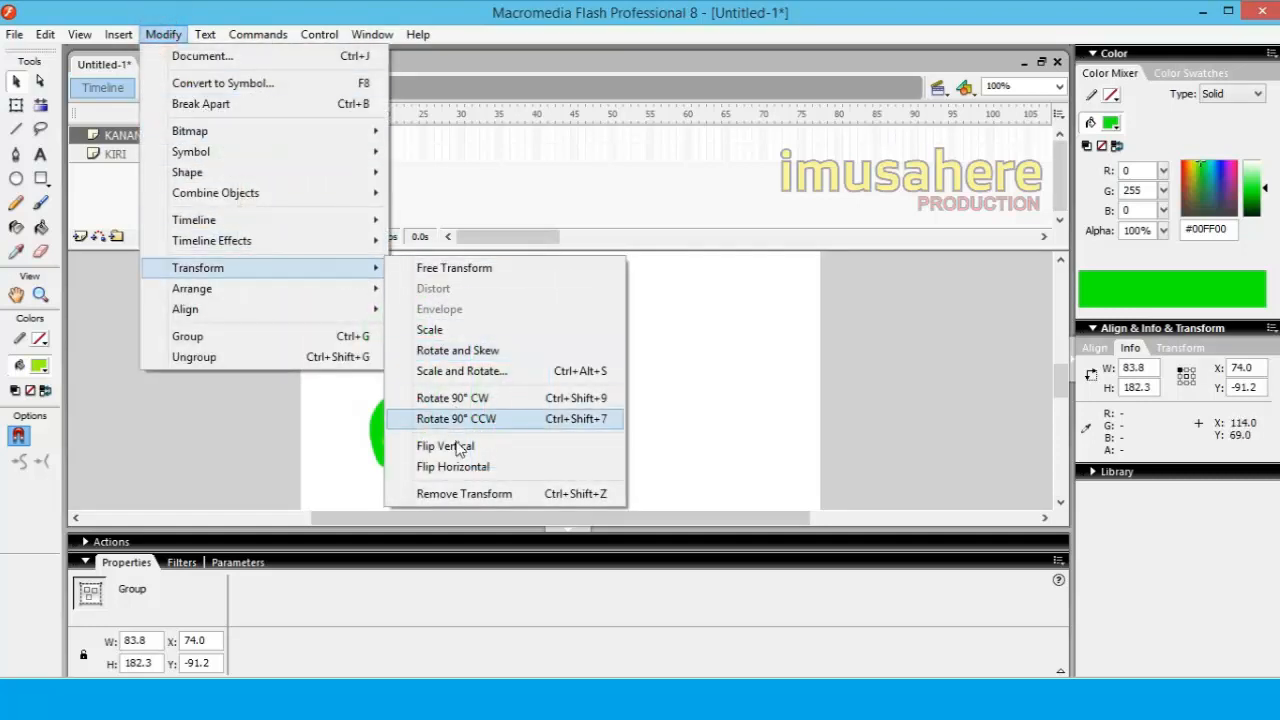
click(727, 386)
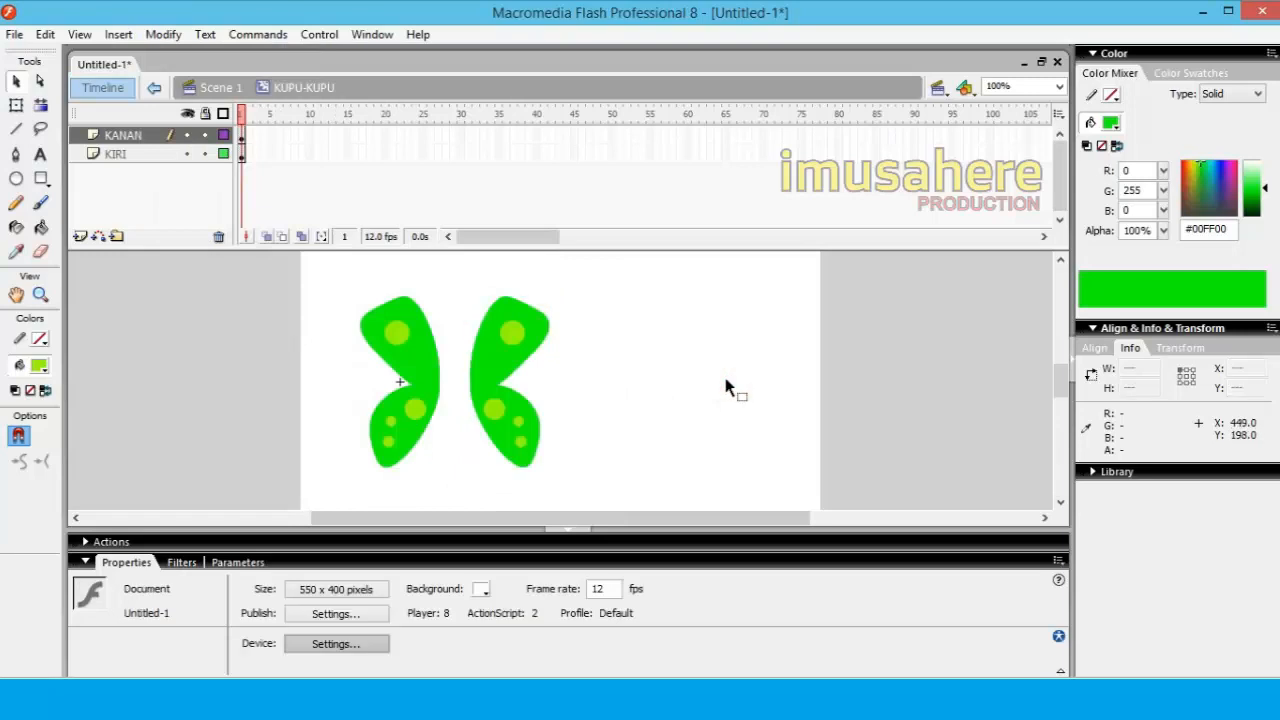
drag(510, 335, 500, 334)
click(616, 377)
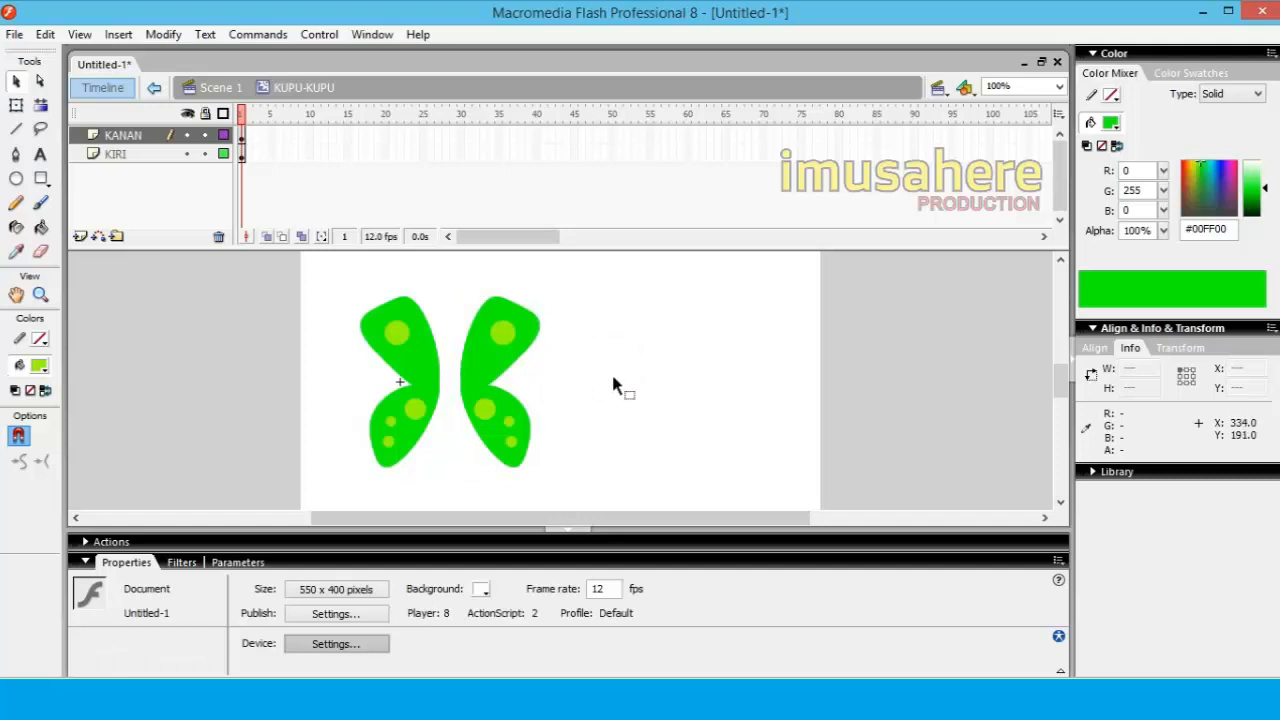
Insert a new layer above KANAN and name it BADAN.
click(119, 137)
right_click(118, 136)
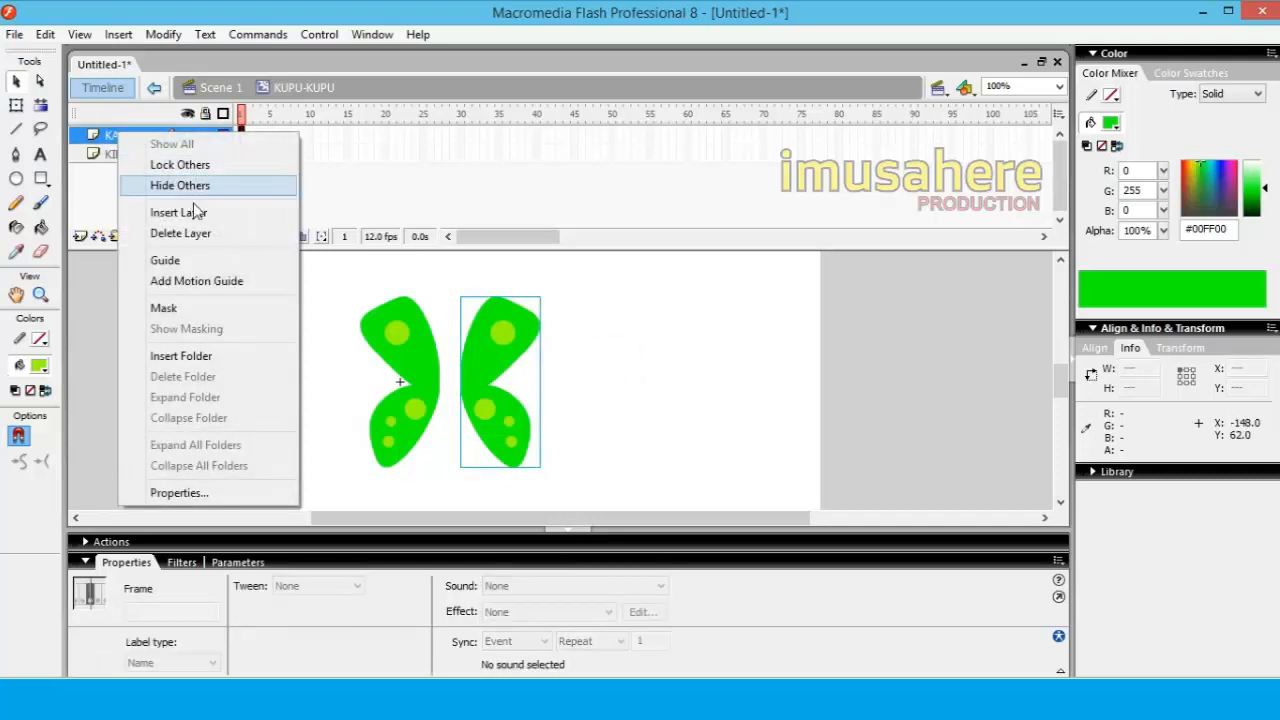
click(195, 212)
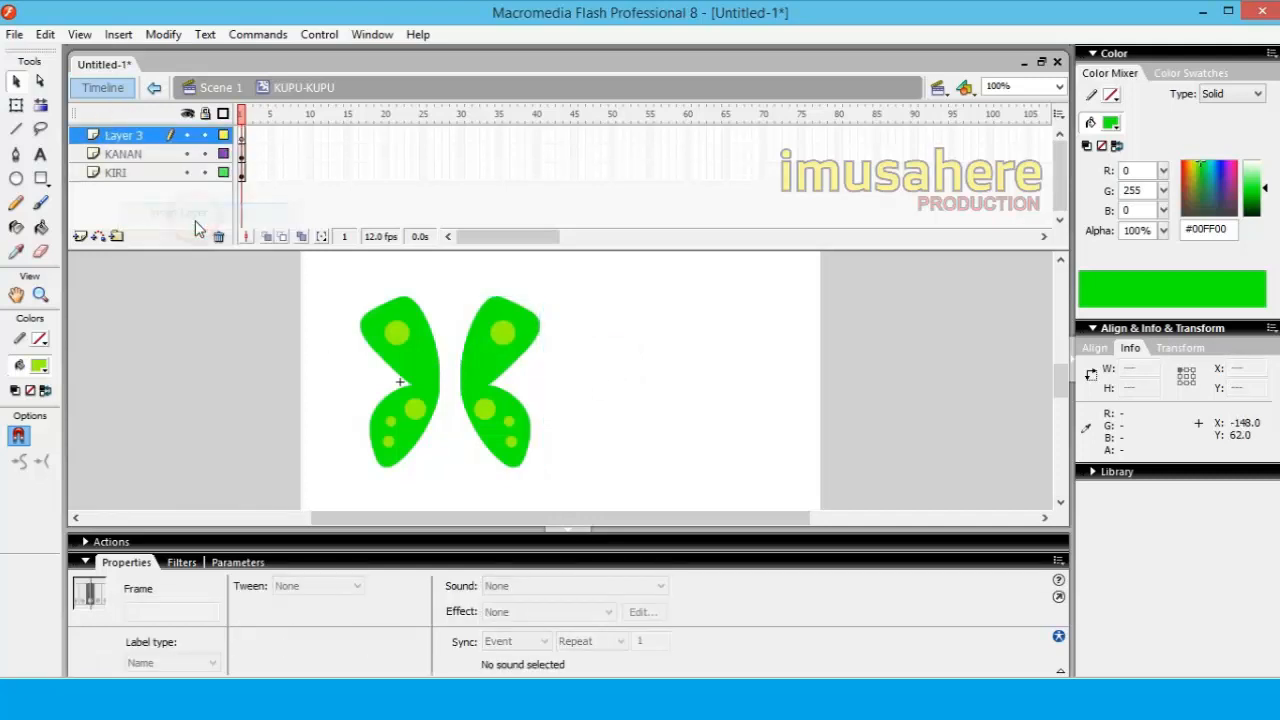
double_click(113, 136)
text(BADAN)
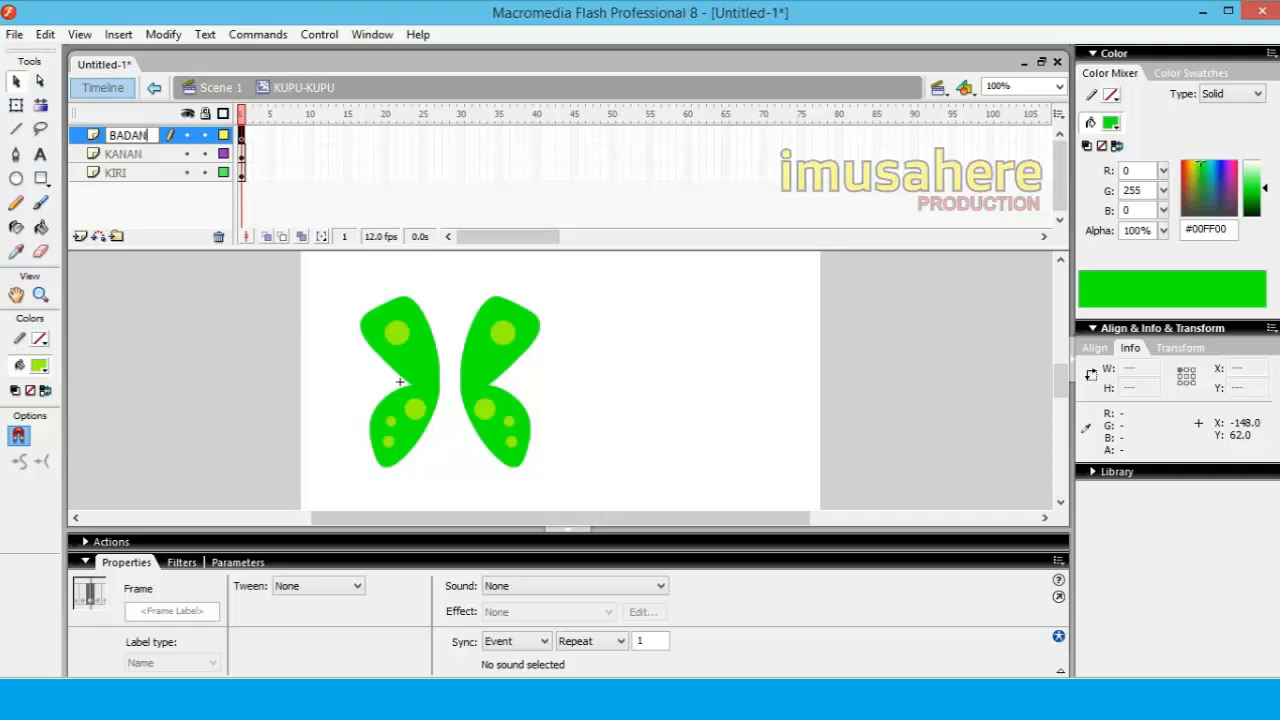
click(194, 350)
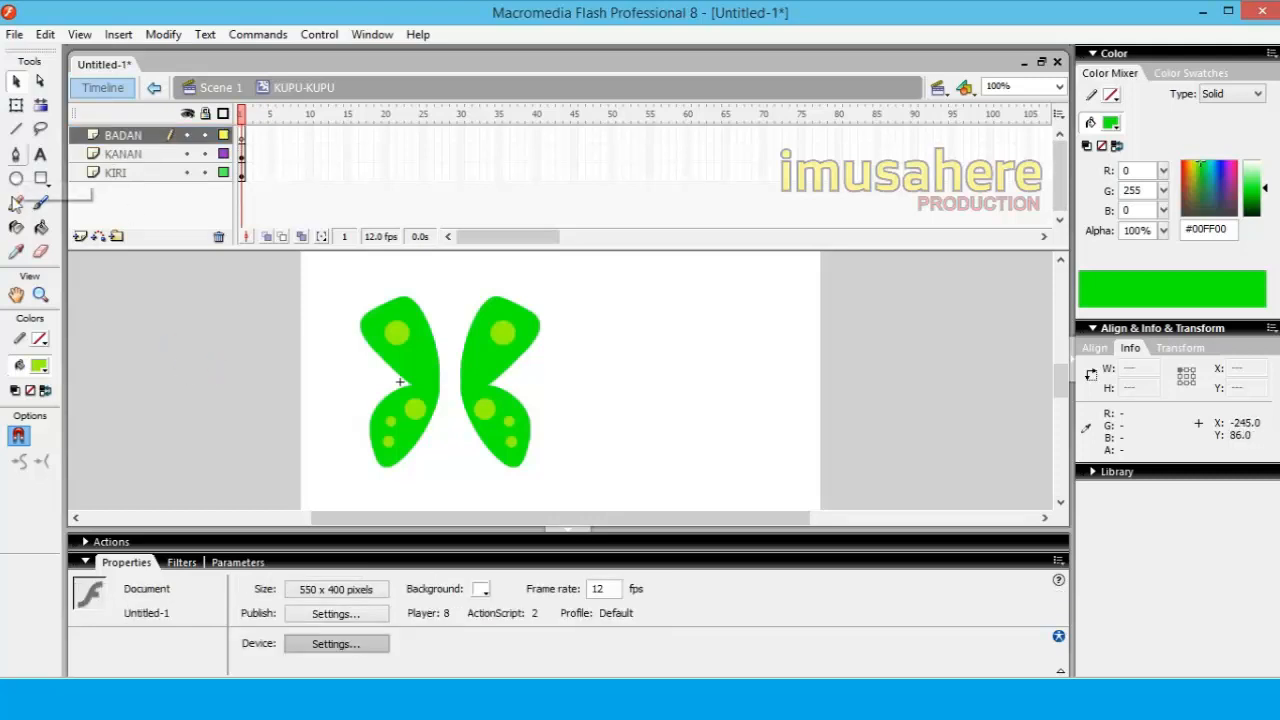
Draw a slender light green oval body between the wings and a curved black pencil antenna rising outward from its head over the KIRI wing.
click(16, 178)
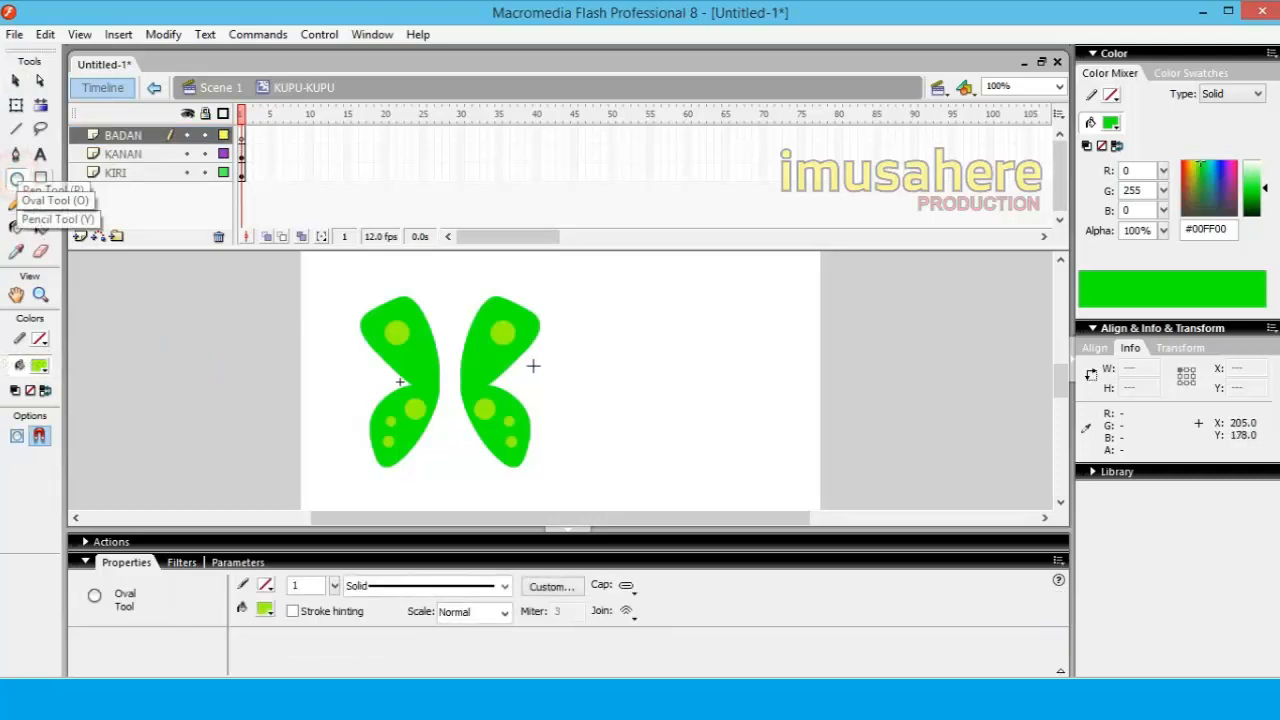
drag(438, 316, 460, 451)
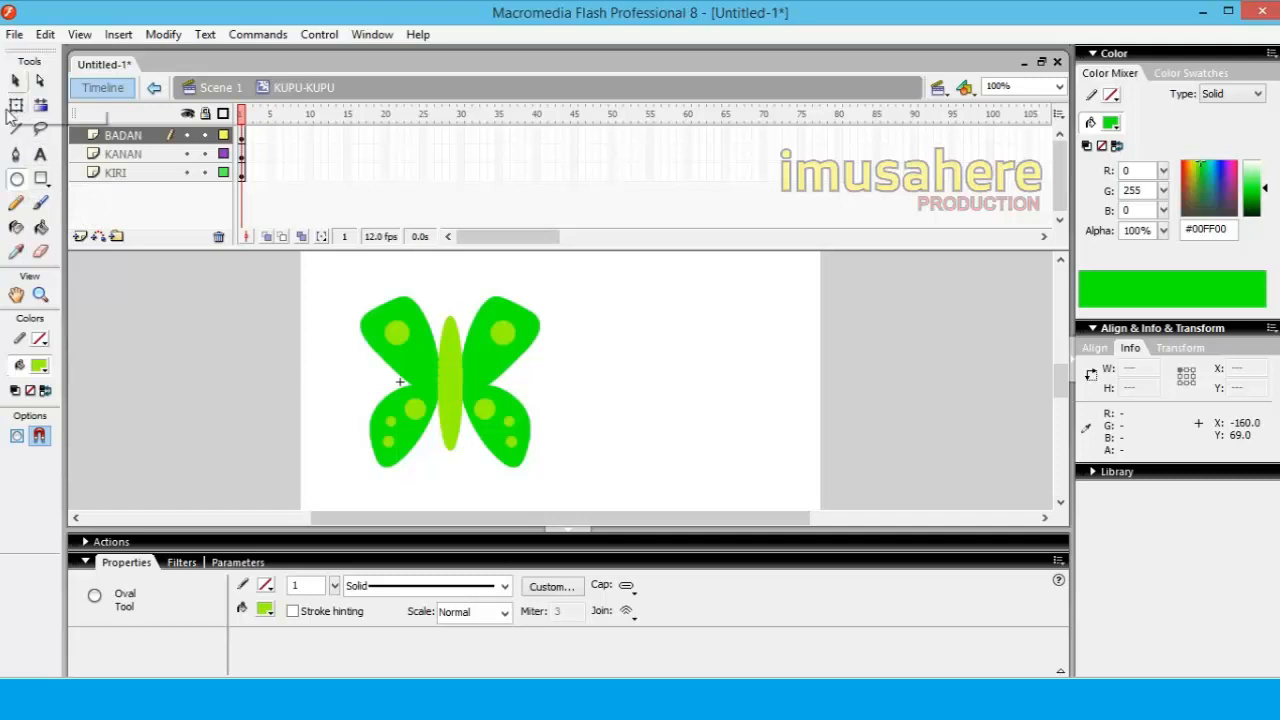
click(16, 156)
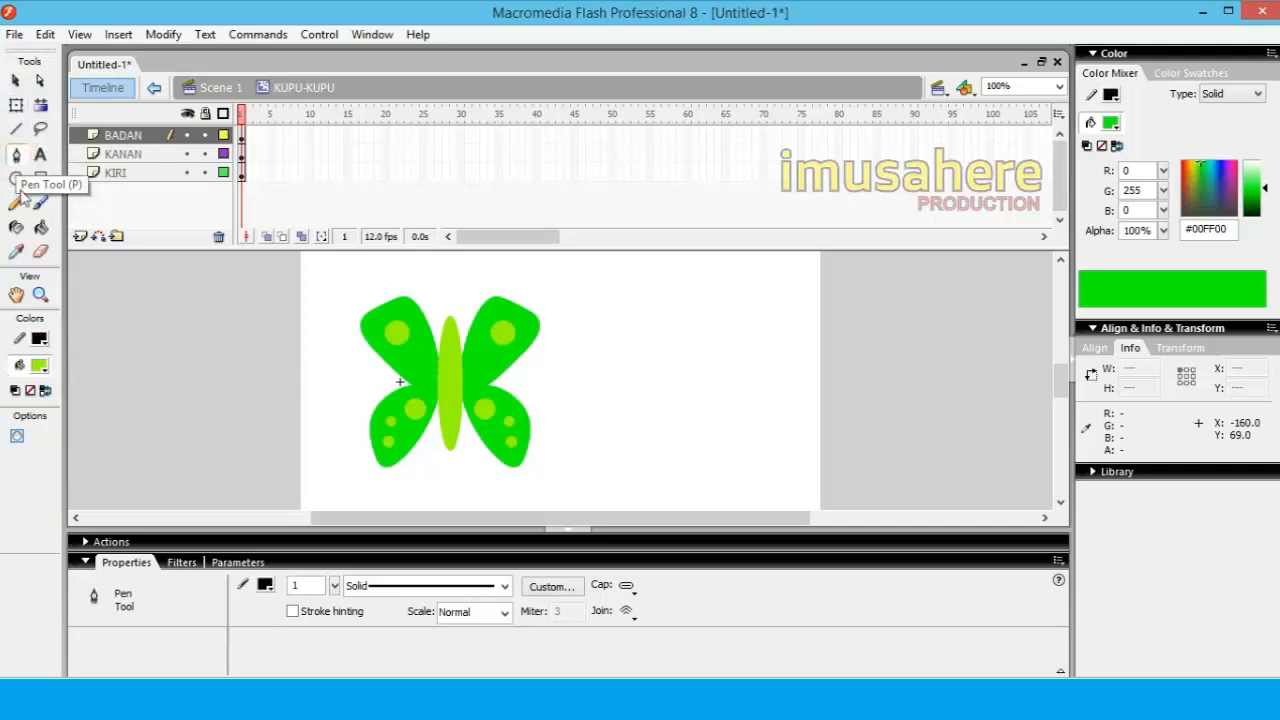
click(16, 203)
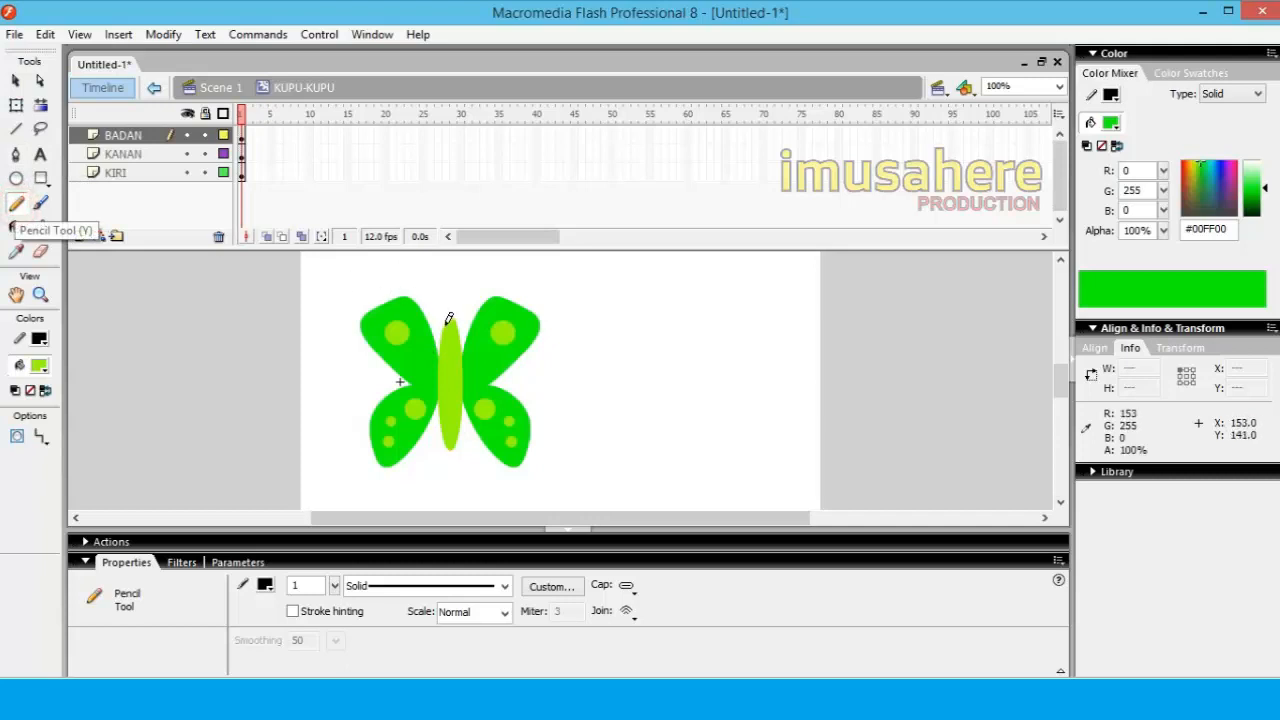
mouse_move(444, 325)
mouse_down()
mouse_move(435, 278)
mouse_move(410, 268)
mouse_up()
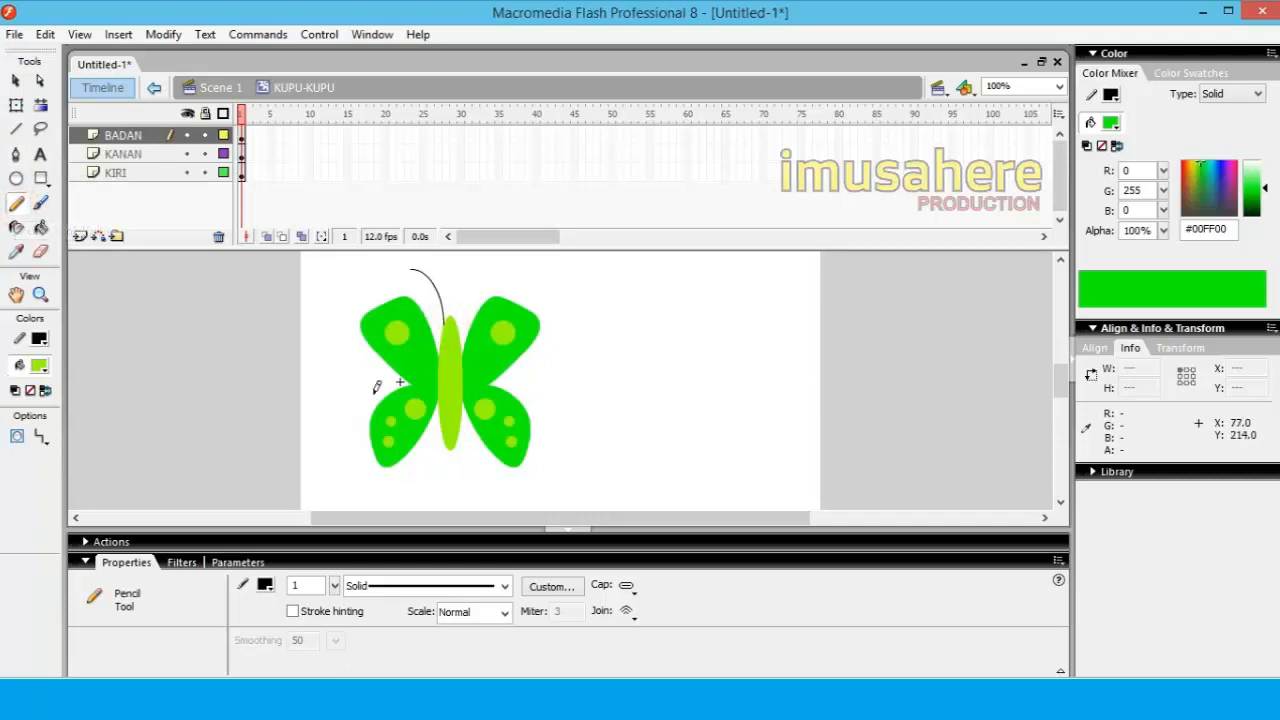
Duplicate the antenna beside the original and flip the copy horizontally.
click(15, 80)
click(433, 288)
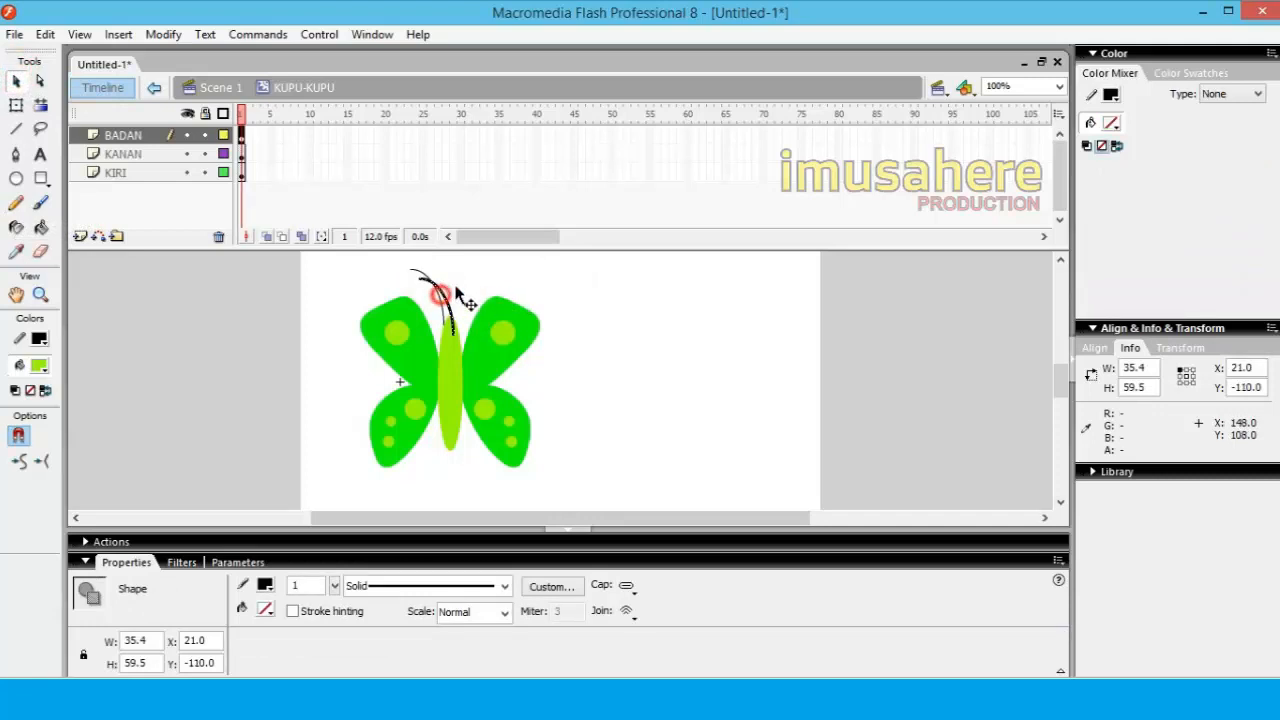
drag(434, 286, 449, 286)
click(150, 33)
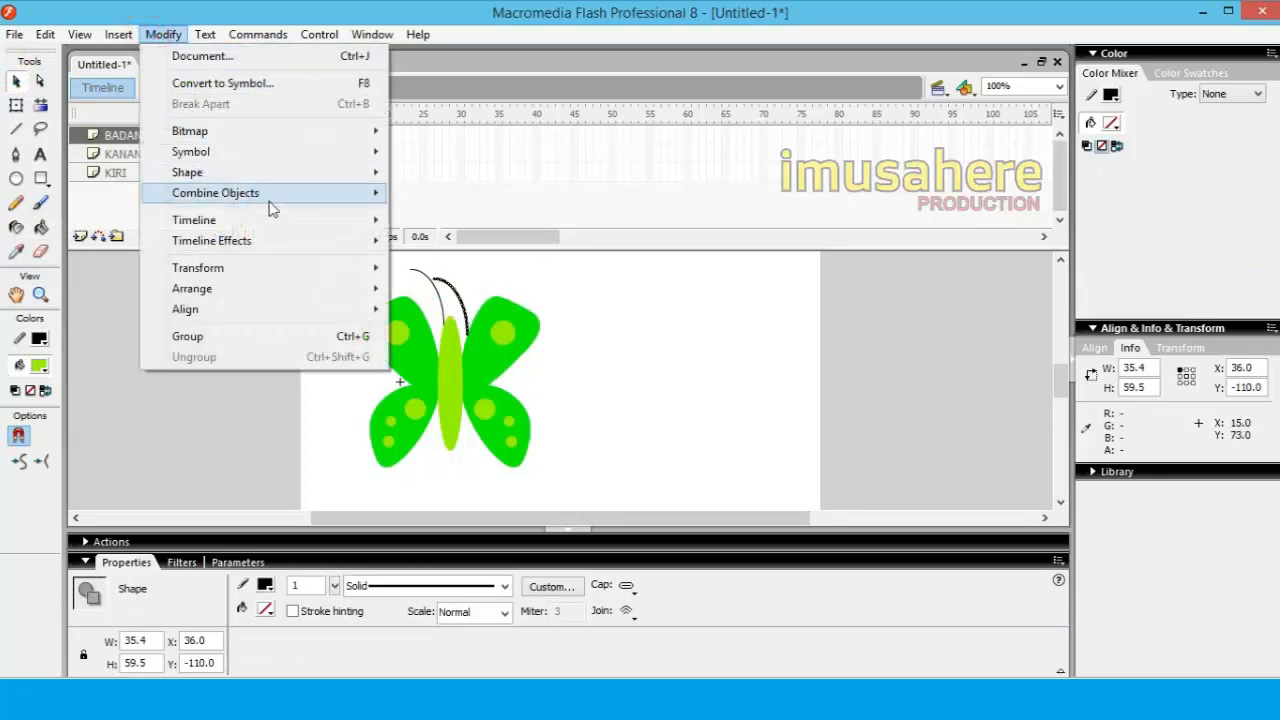
mouse_move(374, 266)
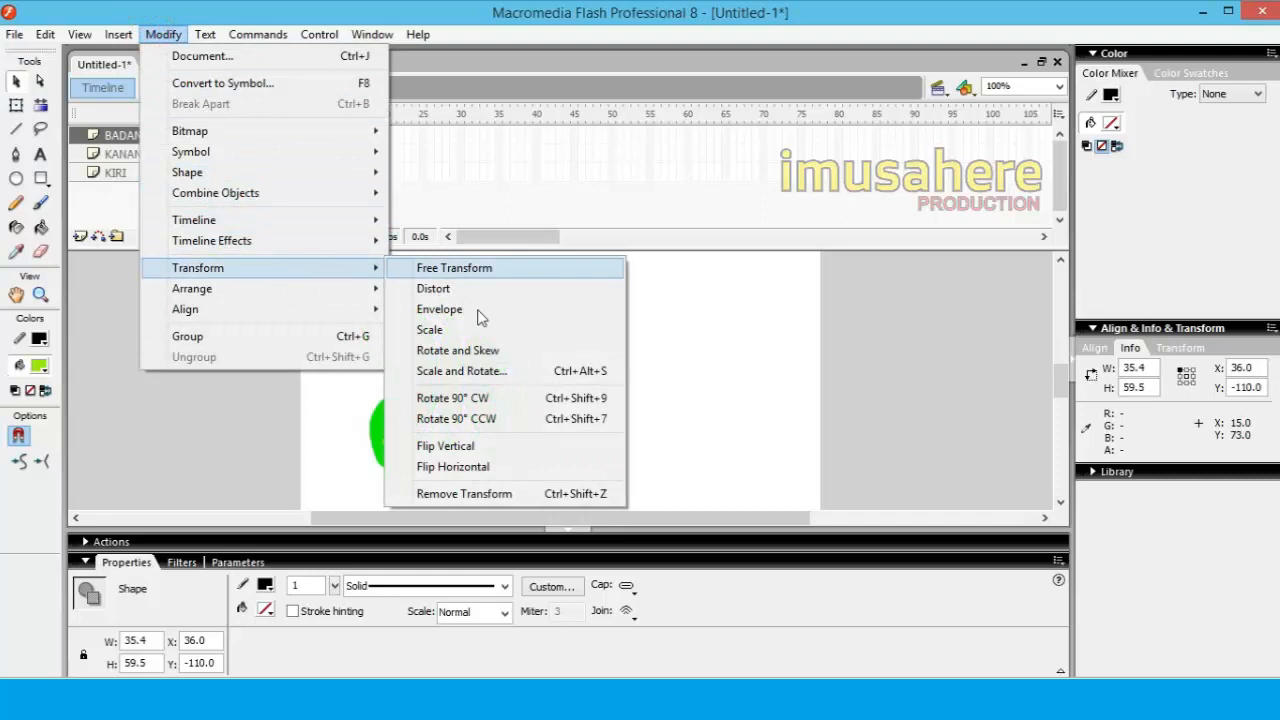
click(460, 466)
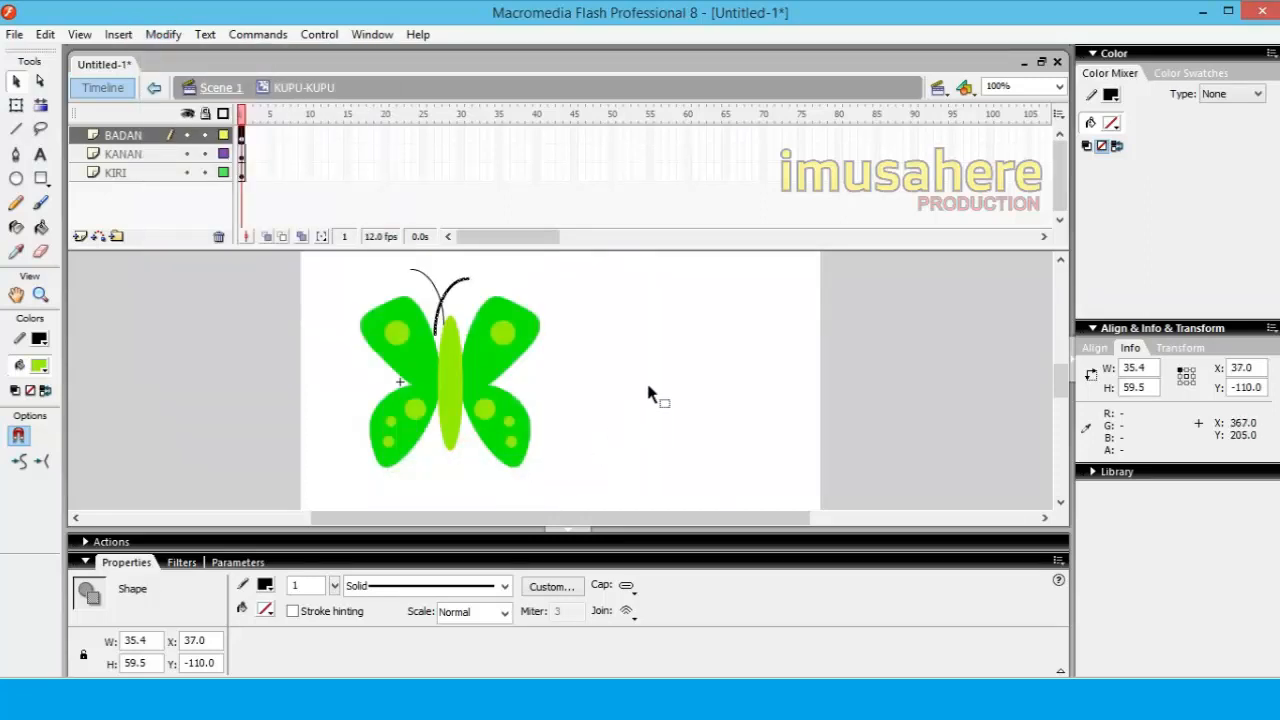
Nudge the flipped antenna onto the other side of the head, level with the first one, at X 60.0, Y -120.0.
key(Right)
key(Right)
key(Right)
key(Right)
key(Right)
key(Right)
key(Right)
key(Right)
key(Right)
key(Right)
key(Right)
key(Right)
key(Right)
key(Right)
key(Right)
key(Right)
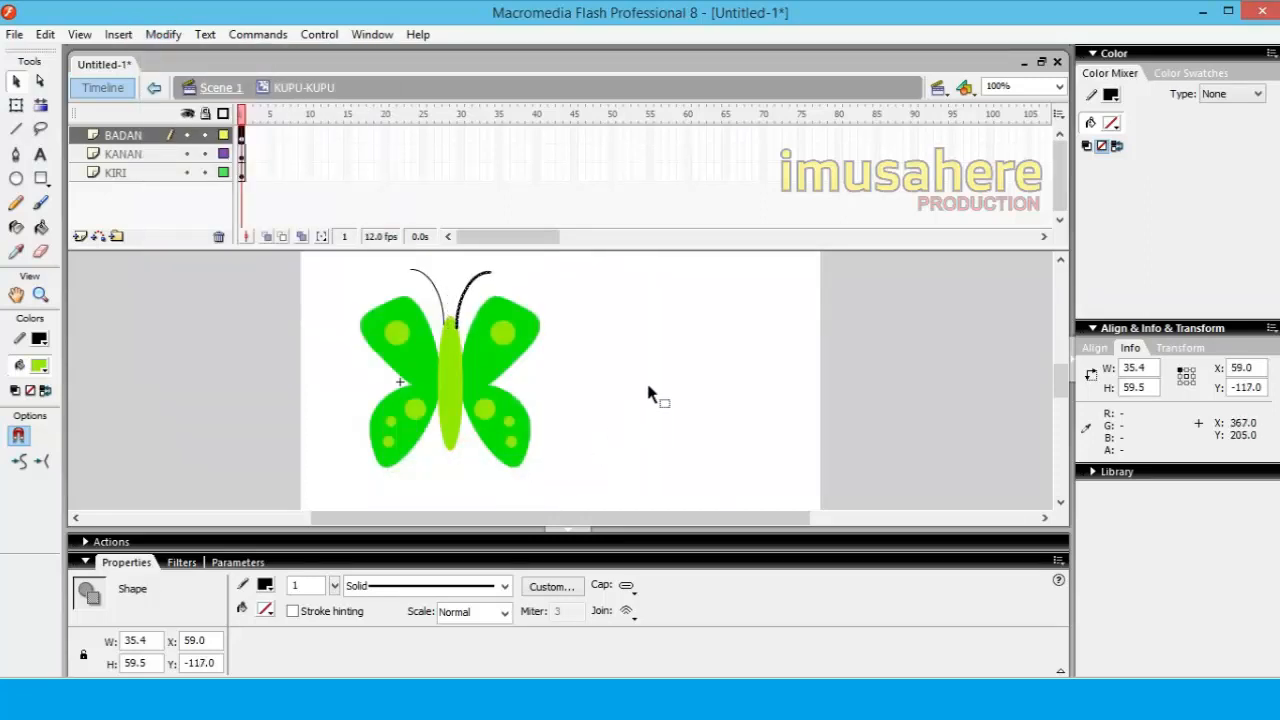
key(Right)
key(Right)
key(Up)
click(649, 393)
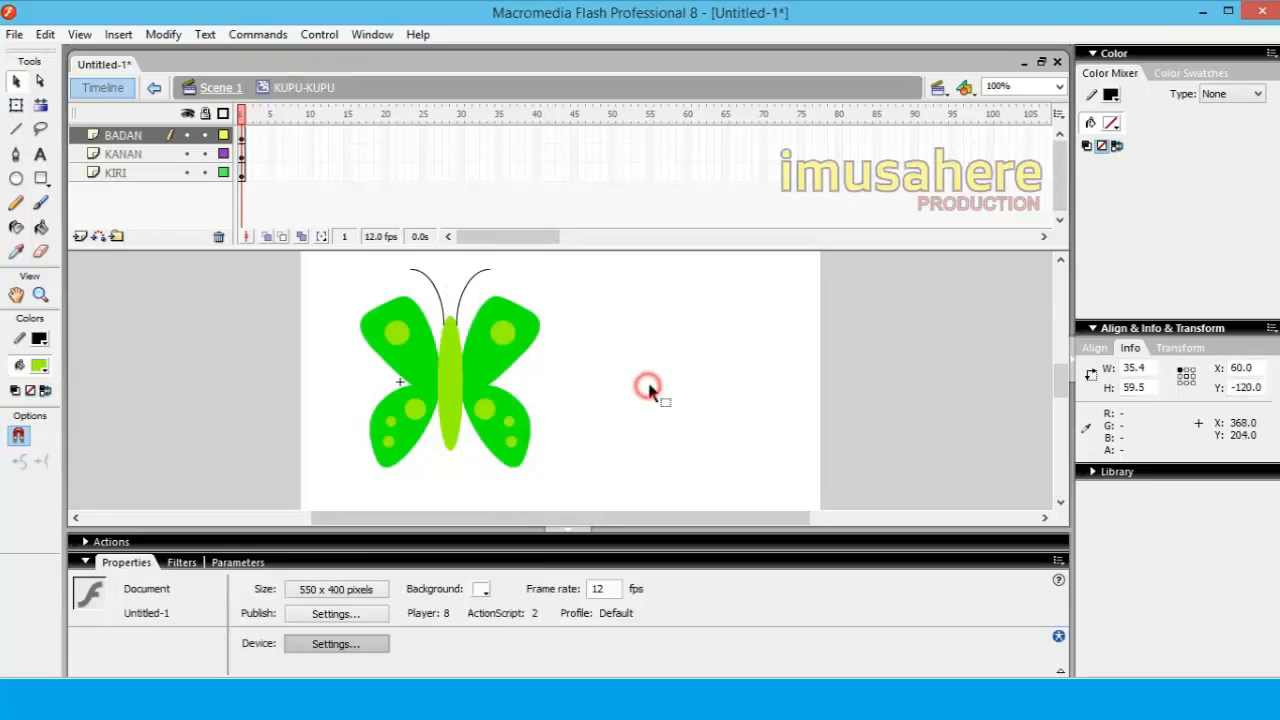
click(118, 157)
click(113, 174)
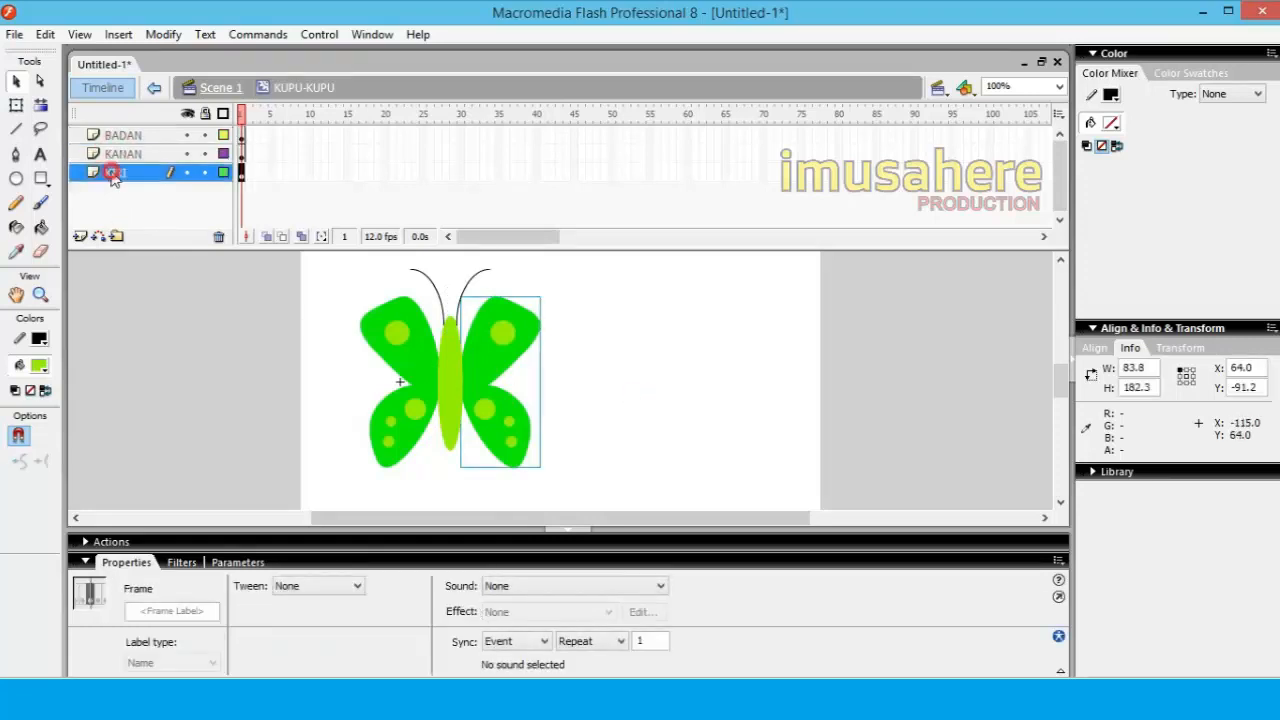
click(112, 136)
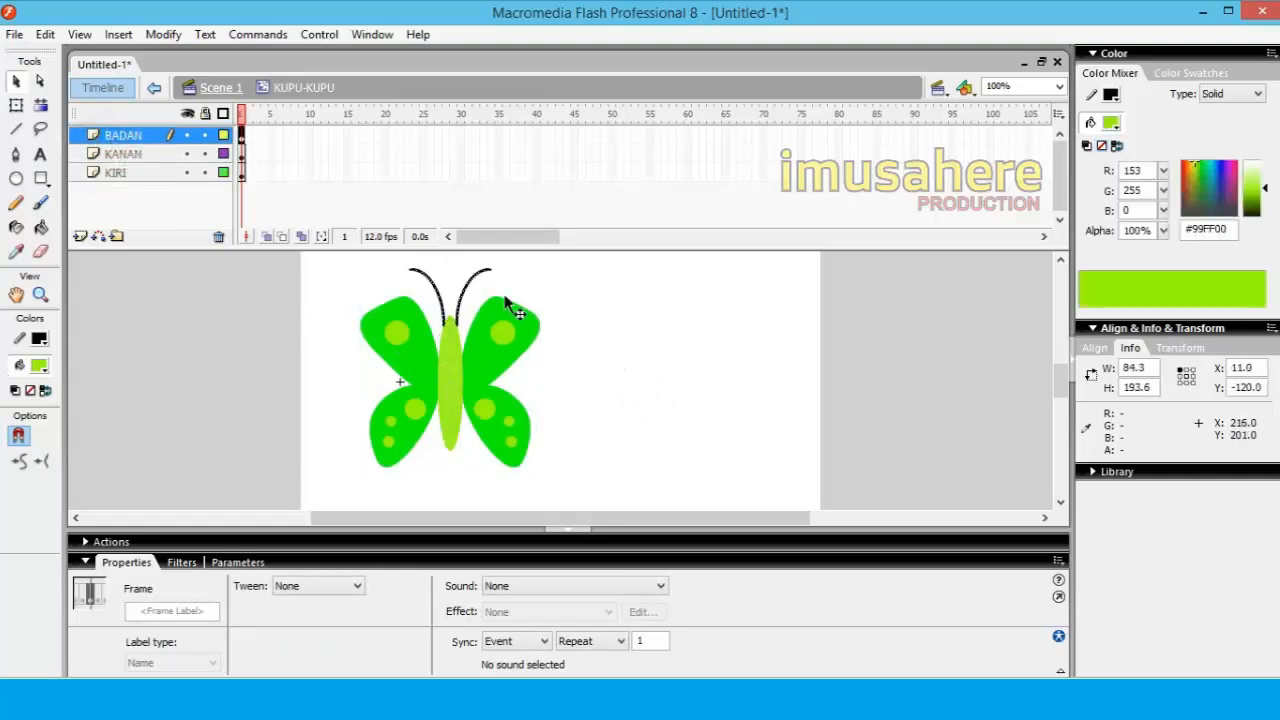
click(620, 364)
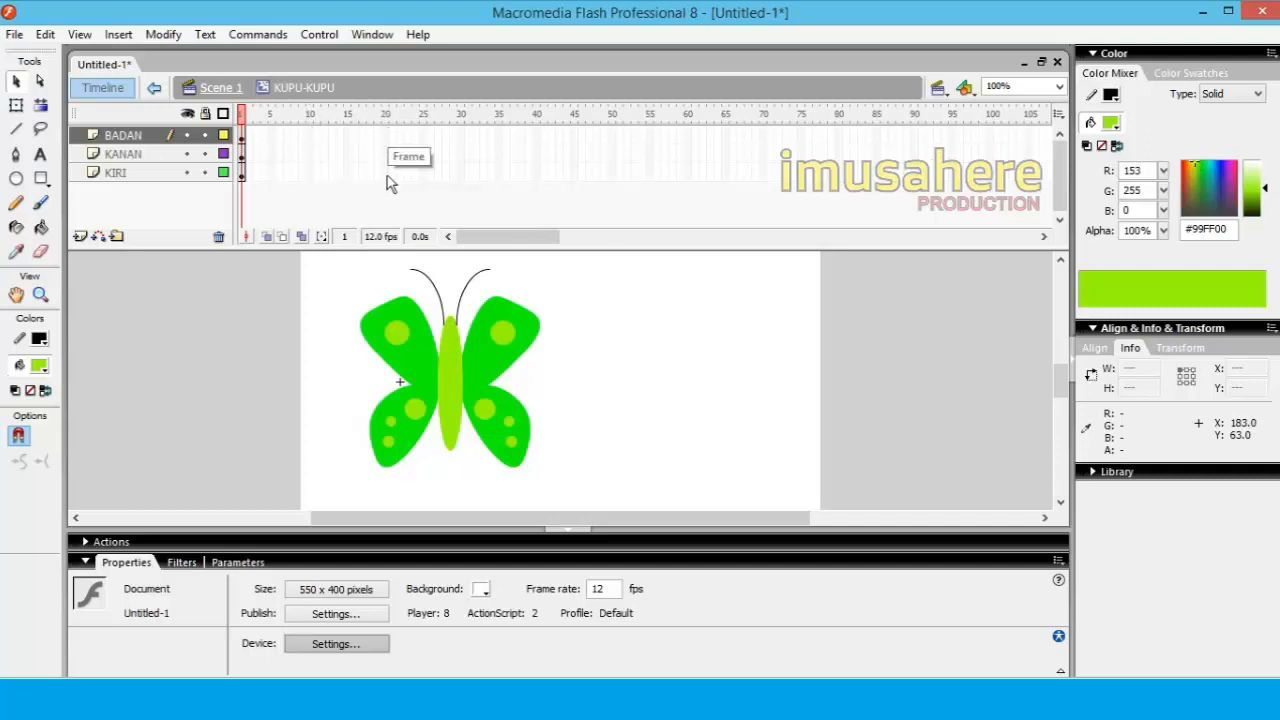
Extend the BADAN, KANAN and KIRI layers to frame 15 with inserted frames.
click(349, 137)
right_click(350, 139)
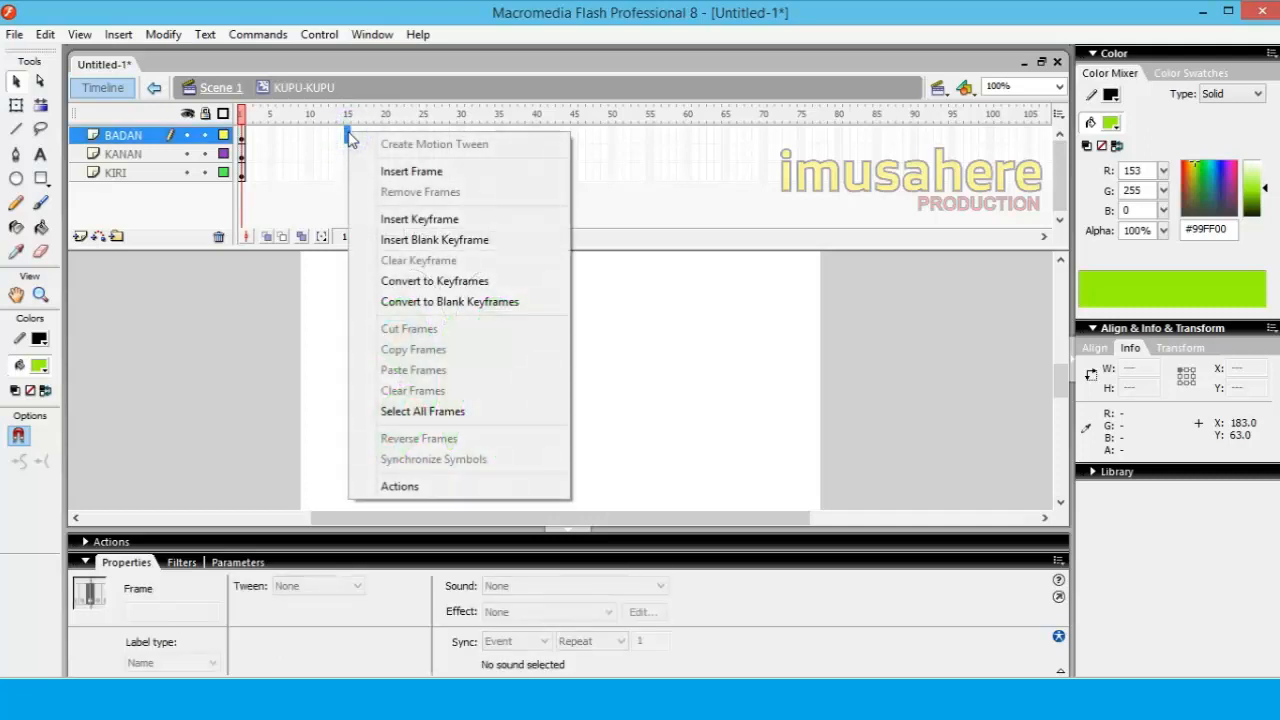
click(412, 171)
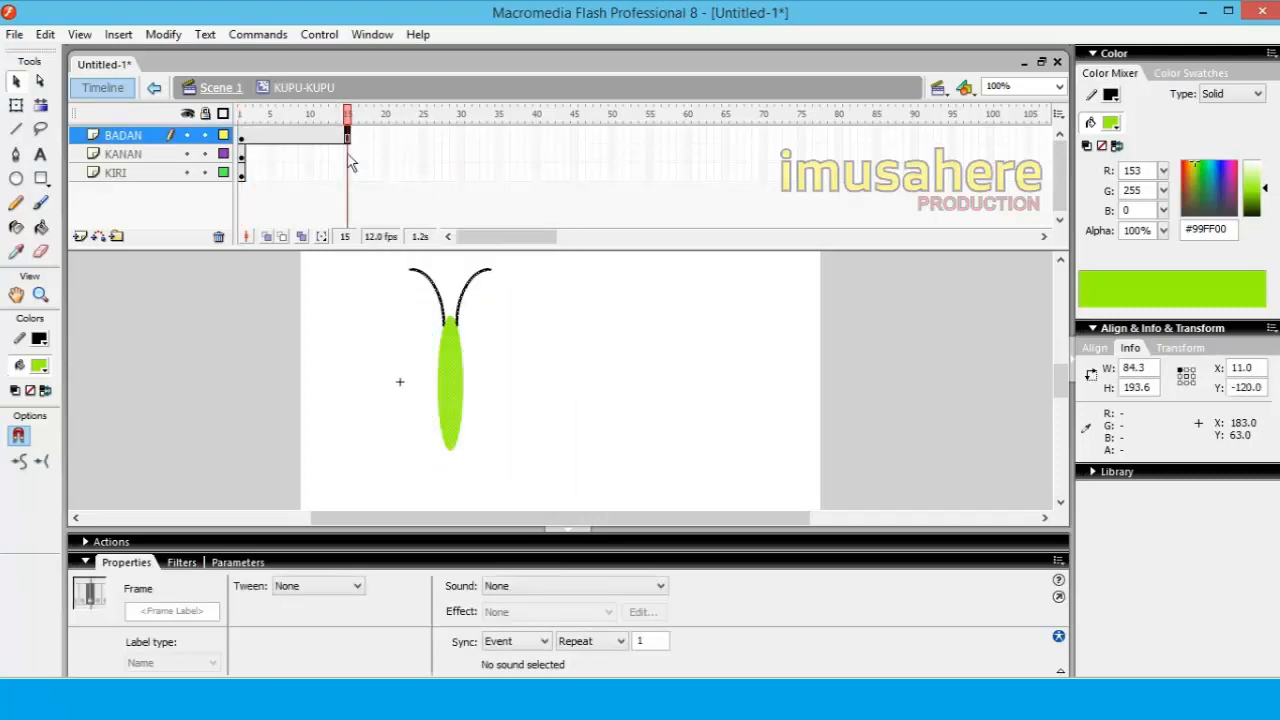
click(348, 155)
right_click(350, 158)
click(385, 190)
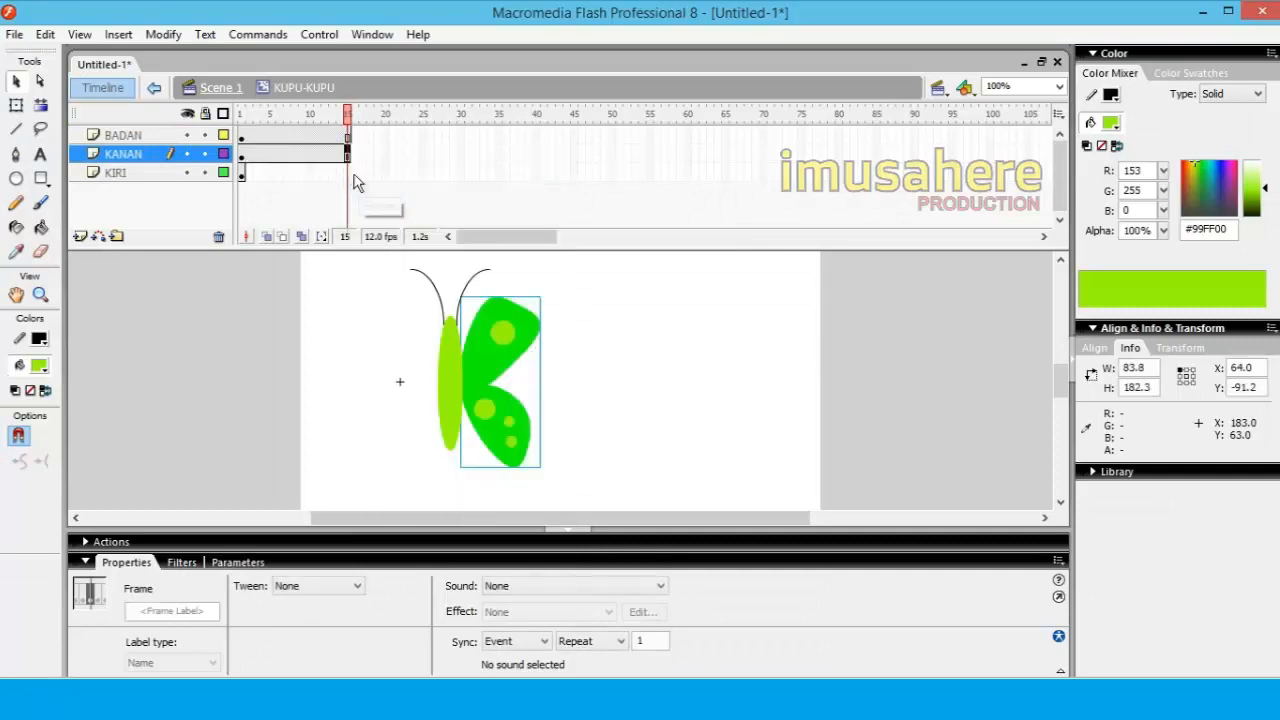
click(343, 175)
right_click(346, 173)
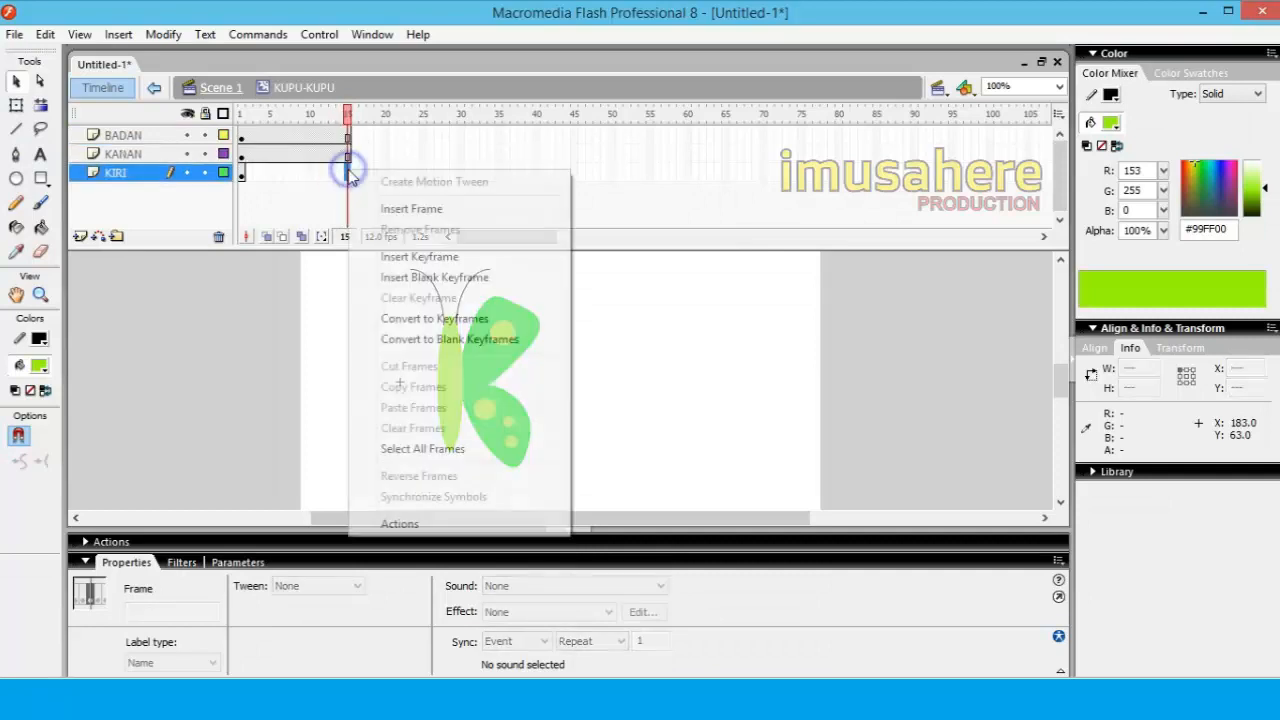
click(403, 211)
click(654, 349)
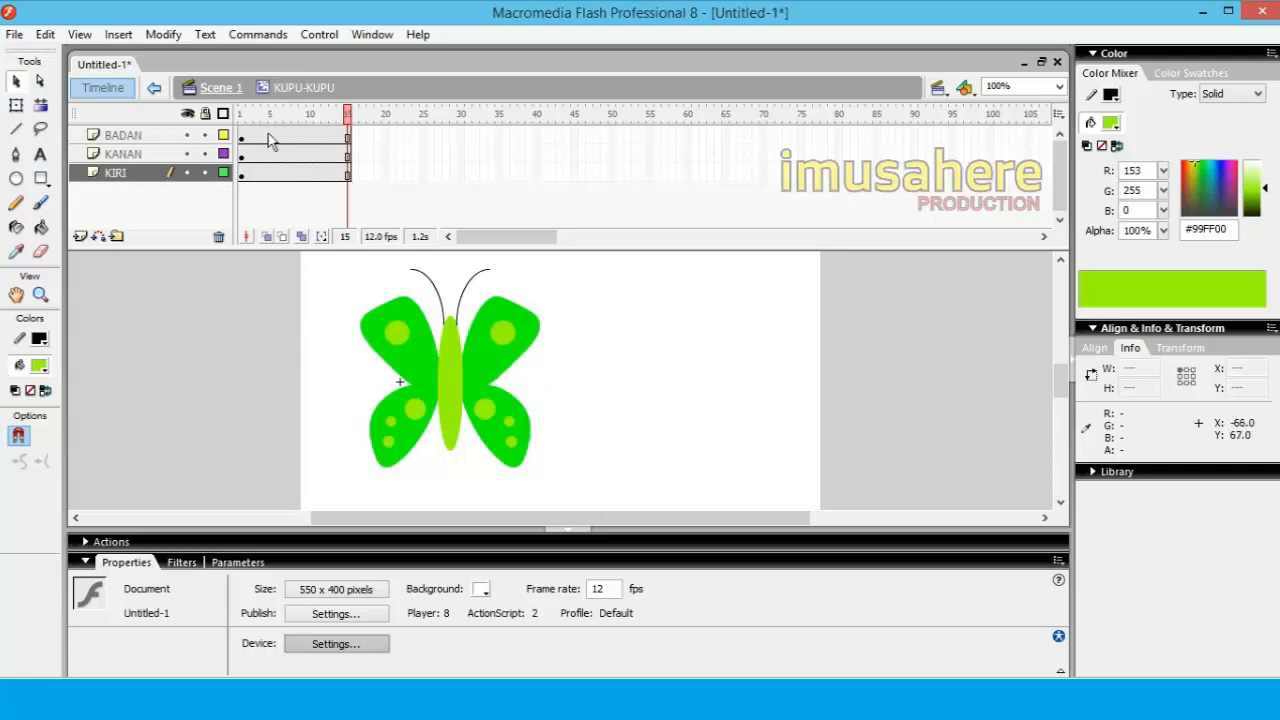
Insert a keyframe at frame 5 of the KIRI layer.
click(247, 173)
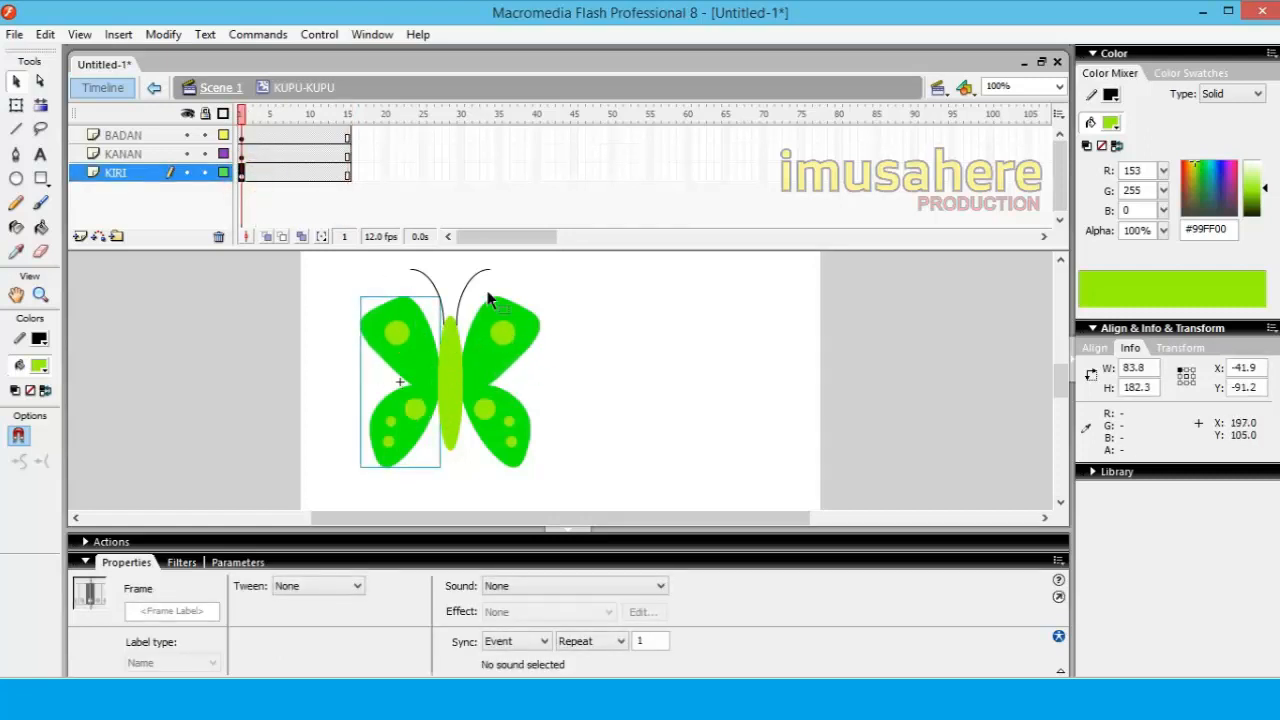
click(271, 175)
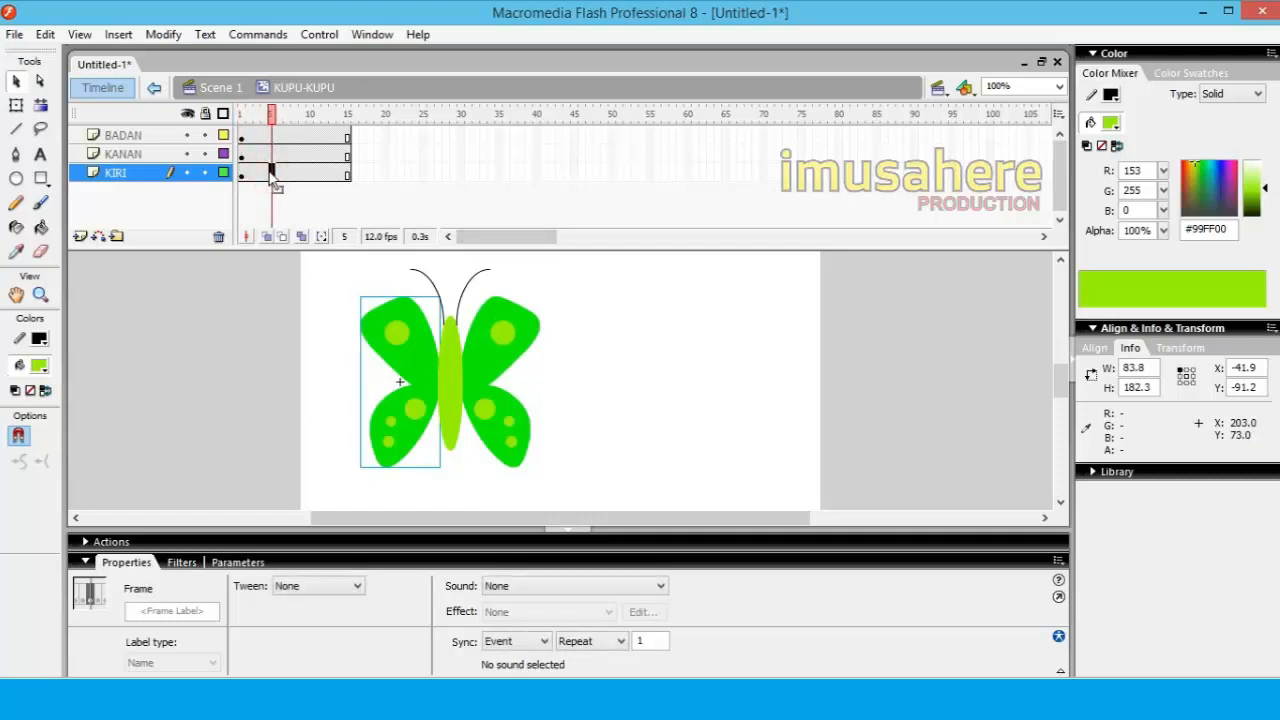
click(264, 175)
click(258, 175)
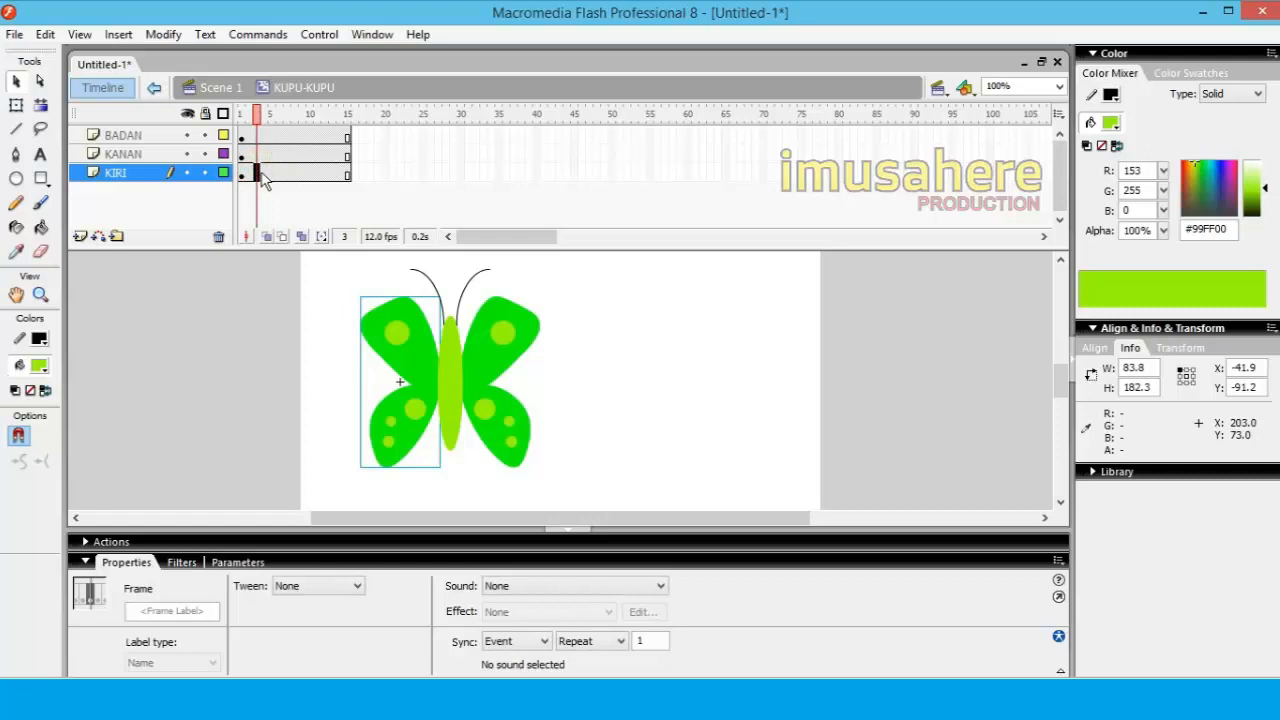
click(270, 176)
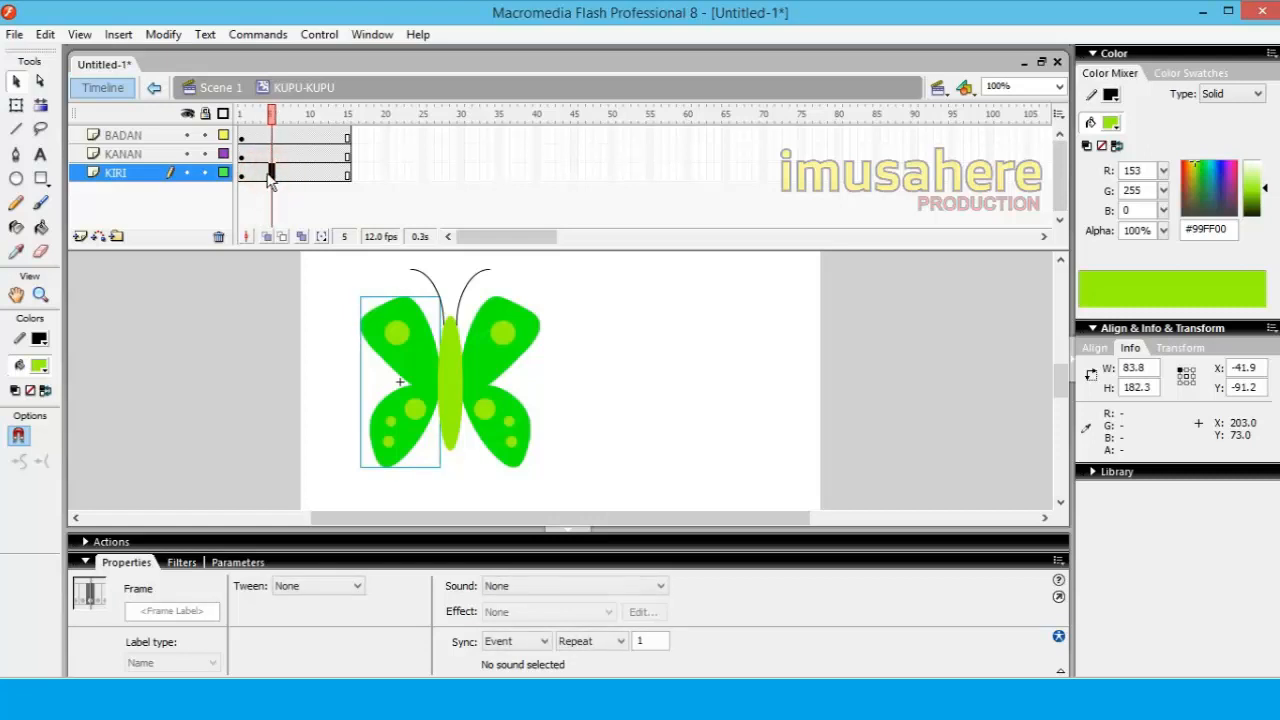
right_click(271, 175)
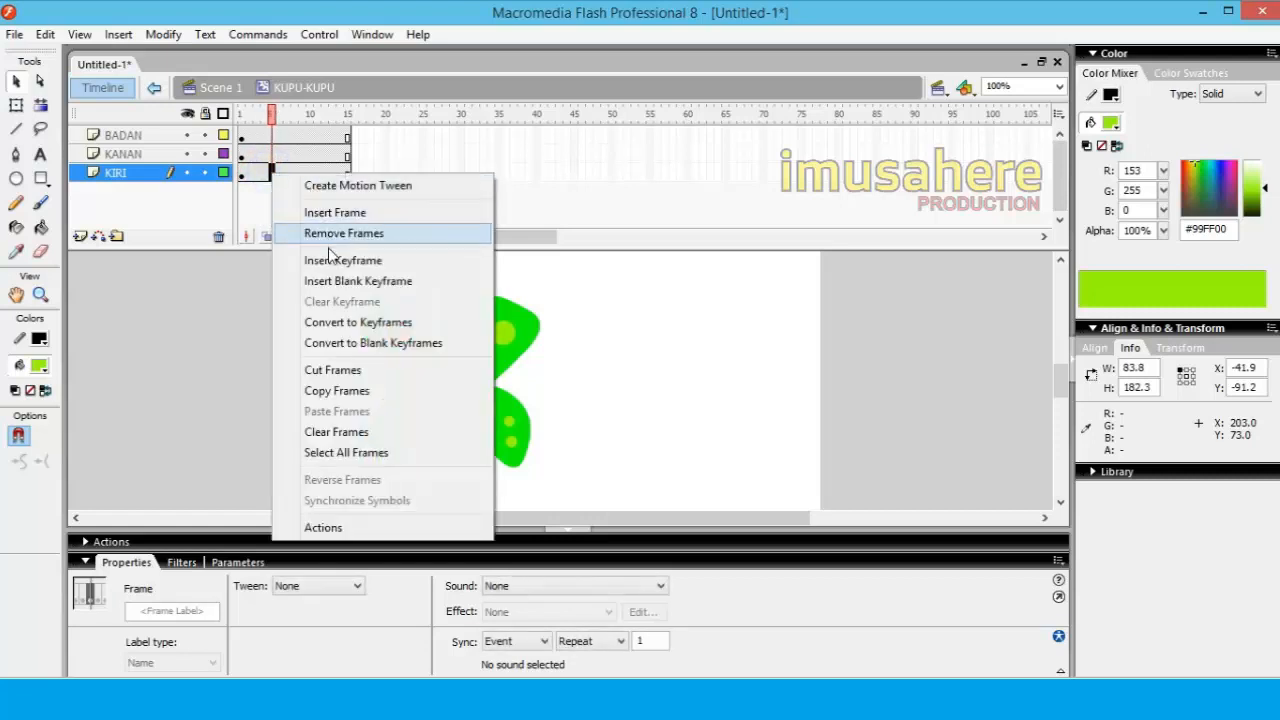
click(680, 338)
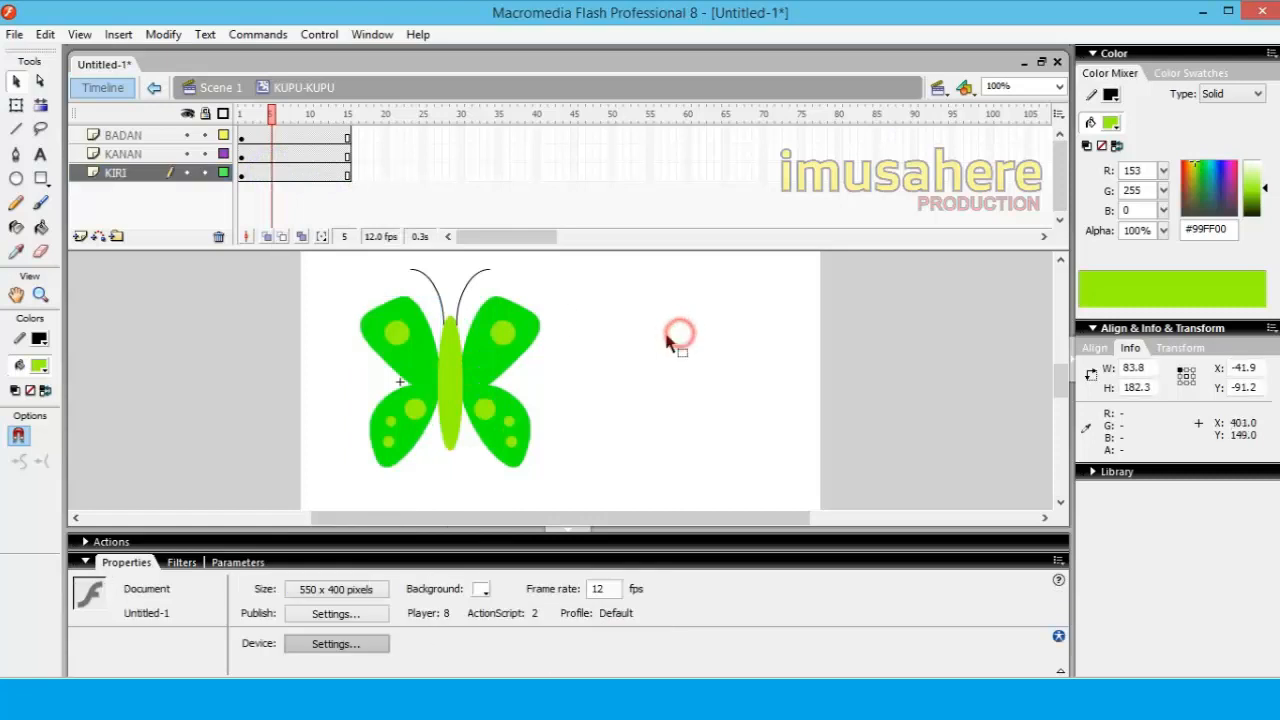
click(273, 178)
right_click(273, 178)
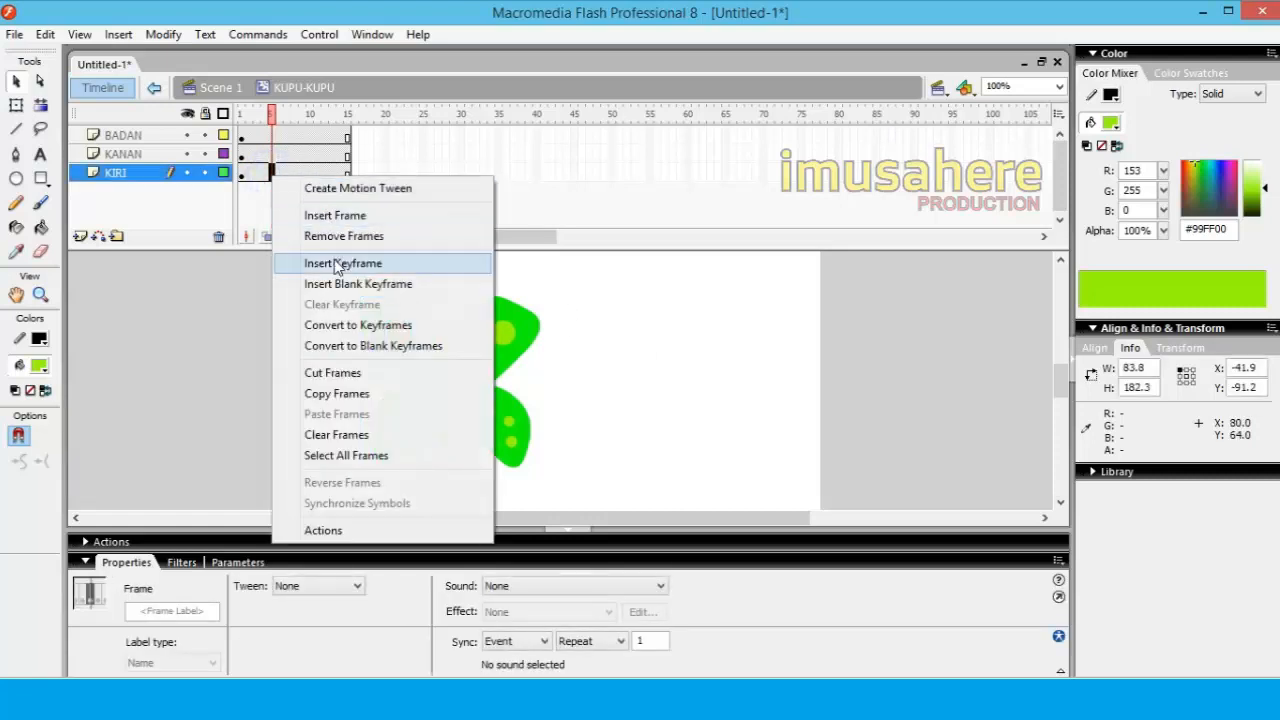
click(336, 265)
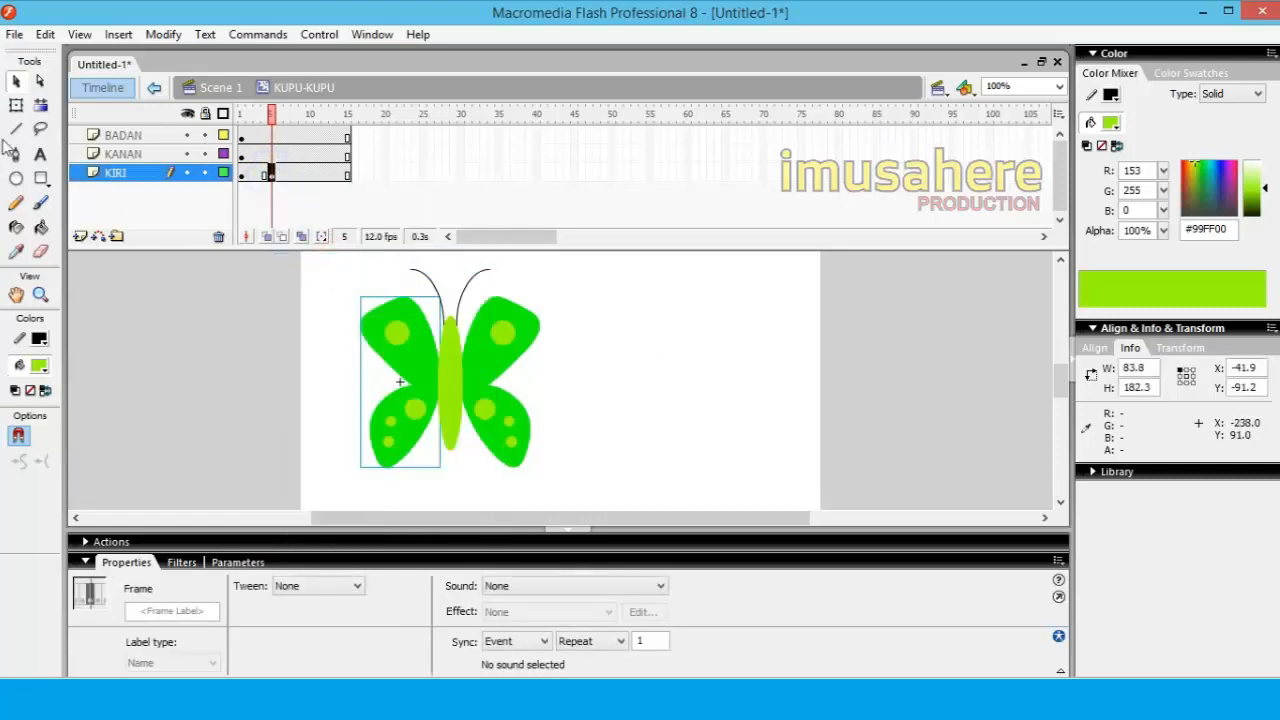
Shift the KIRI wing's transformation point to its inner edge and squeeze the wing toward the body to a width of about 34.8.
click(17, 106)
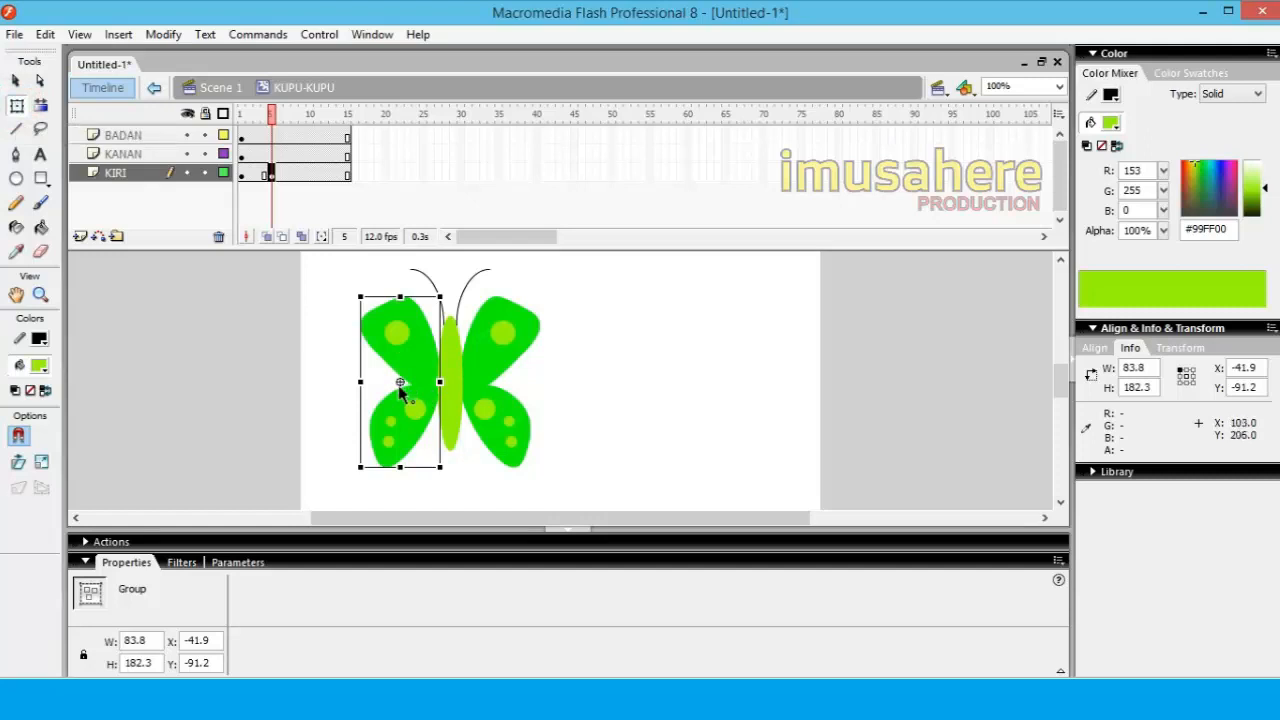
drag(400, 383, 437, 383)
drag(360, 381, 406, 381)
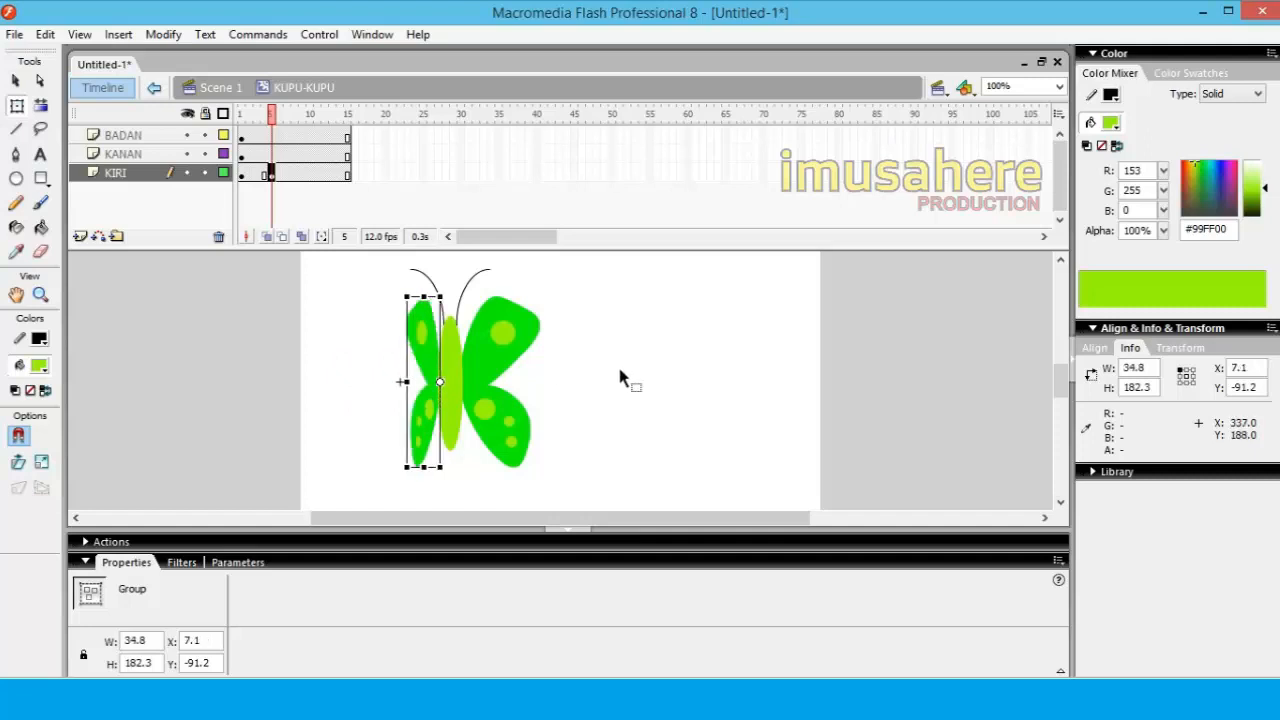
Insert a keyframe at frame 5 of the KANAN layer and squeeze its wing toward the body to a width of about 38.8.
click(271, 154)
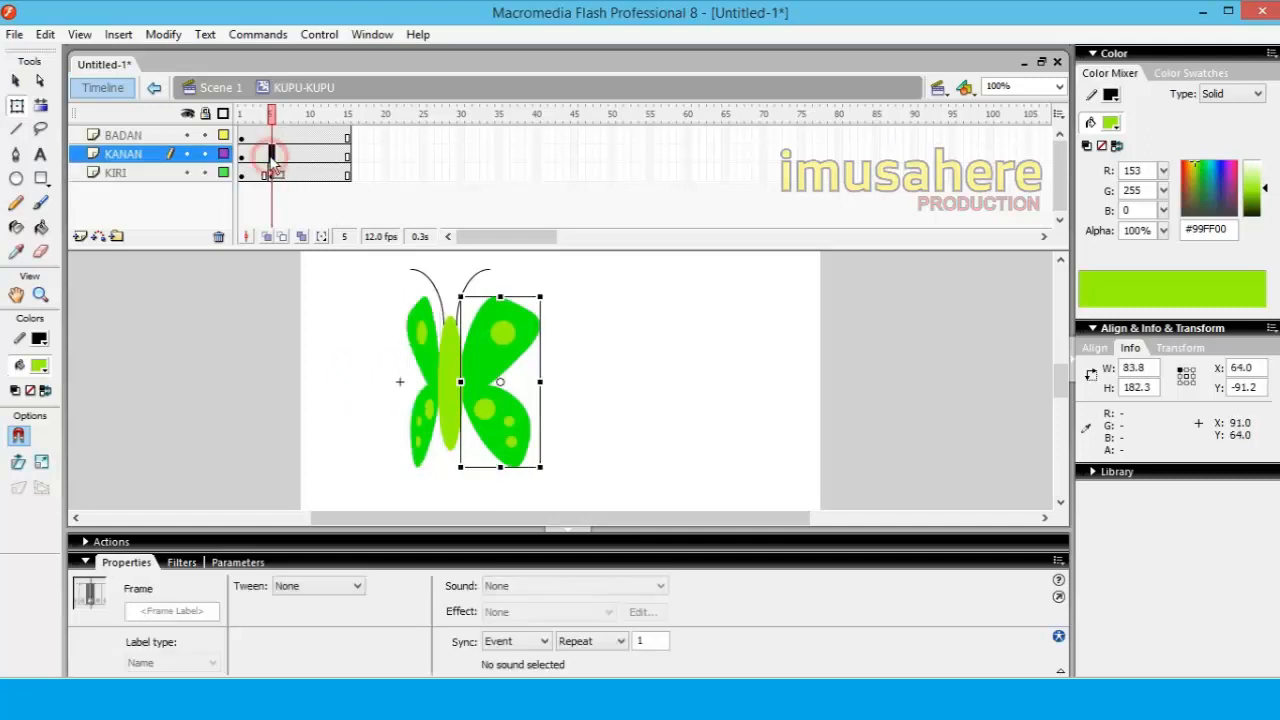
right_click(271, 154)
click(340, 244)
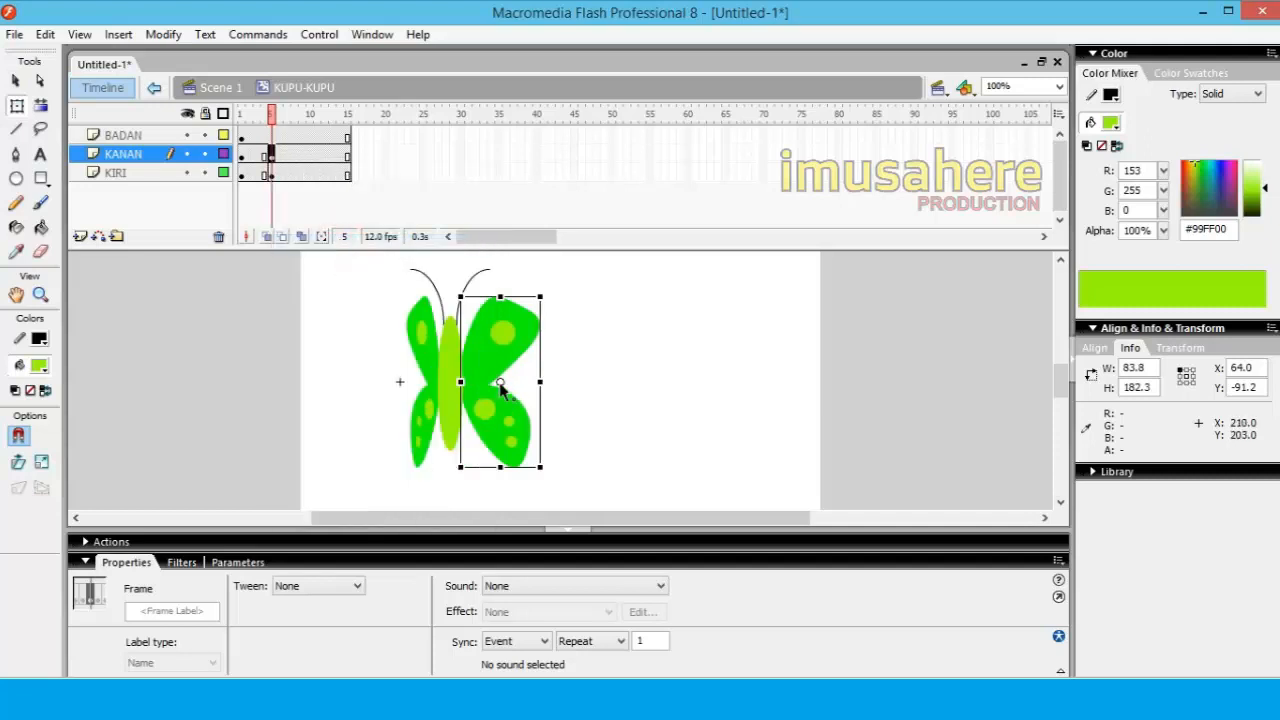
mouse_move(500, 384)
mouse_down()
mouse_move(464, 380)
mouse_move(542, 381)
mouse_move(482, 382)
mouse_move(497, 382)
mouse_up()
mouse_move(274, 117)
mouse_down()
mouse_move(241, 117)
mouse_move(271, 117)
mouse_up()
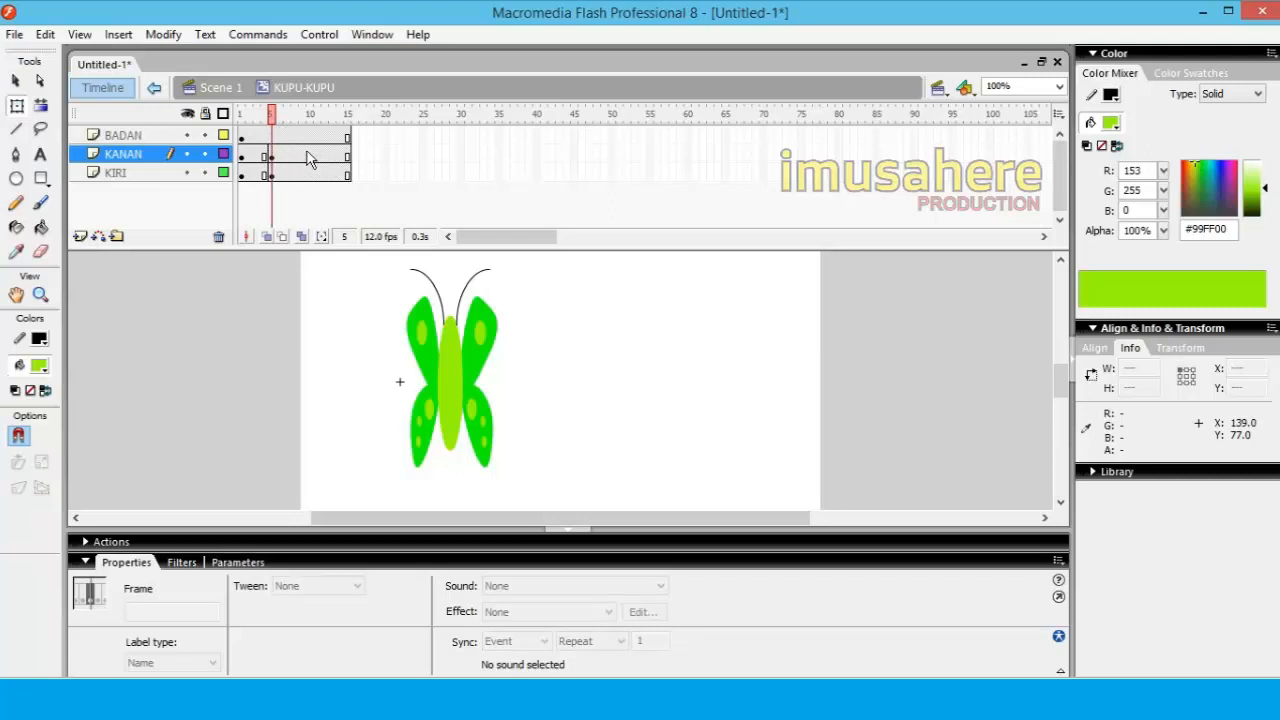
Copy the open-wing keyframe at frame 1 of the KANAN layer to frame 9.
click(242, 155)
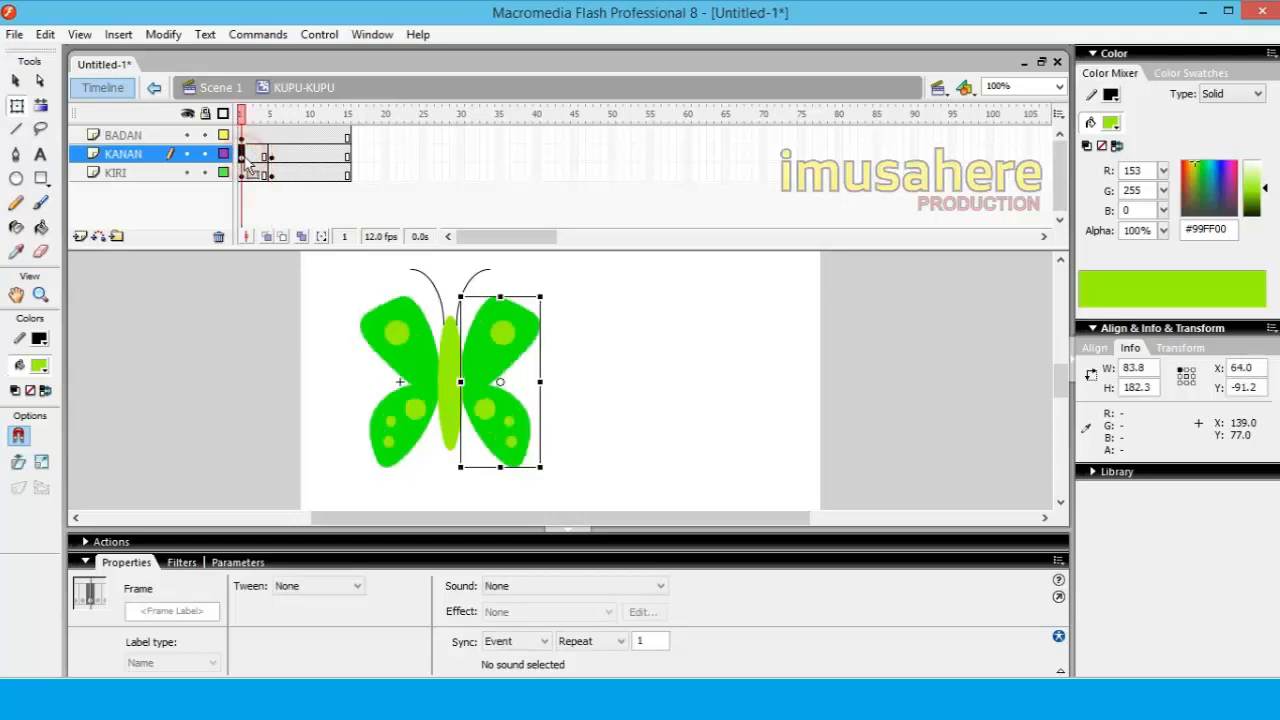
right_click(245, 156)
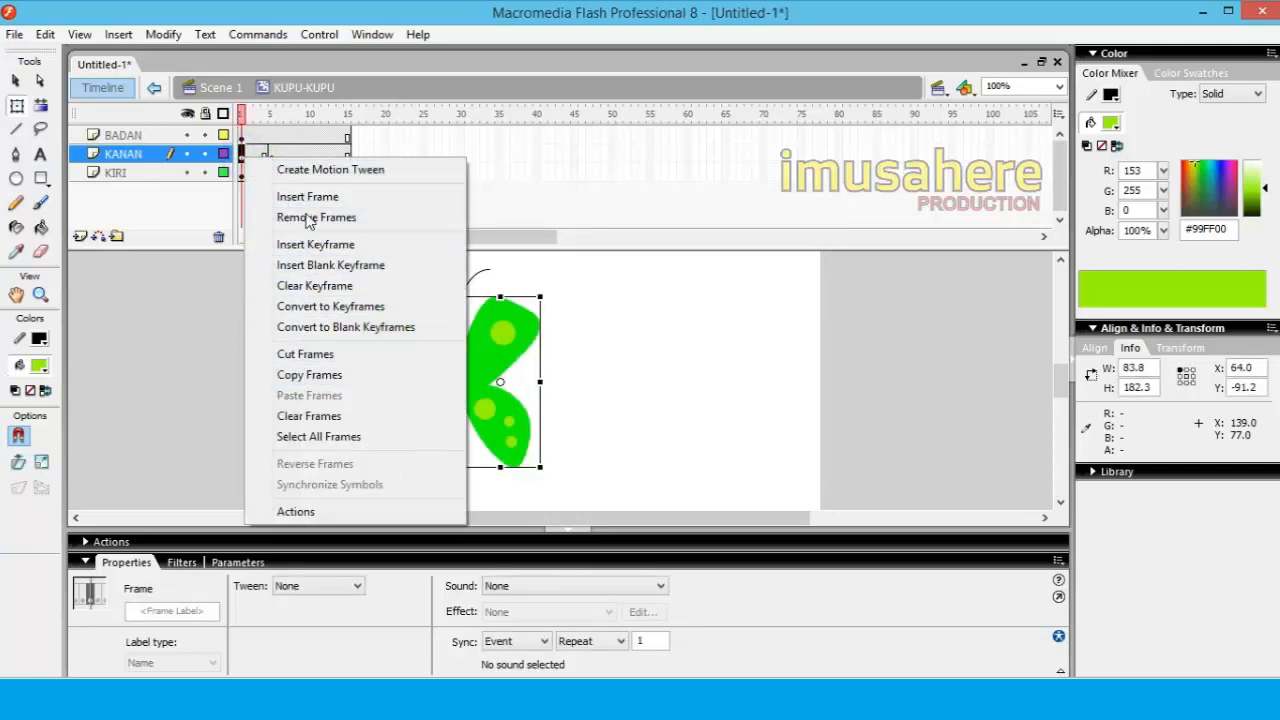
click(322, 374)
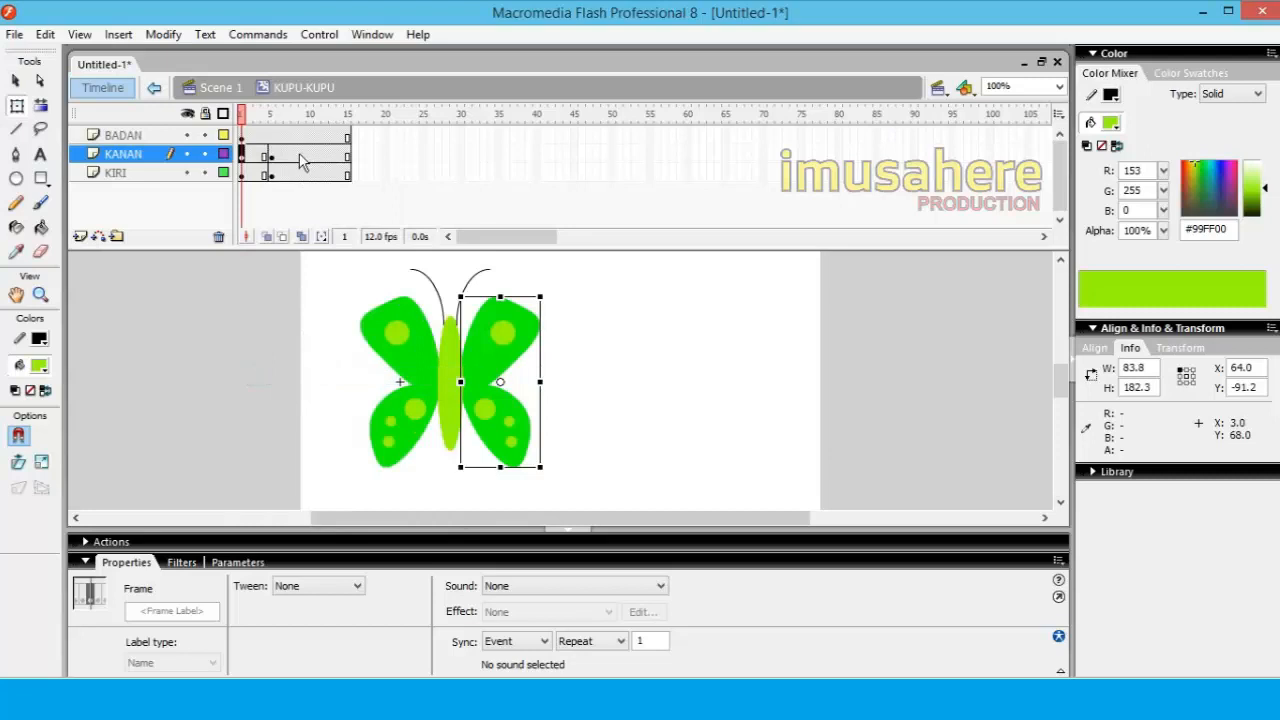
click(304, 156)
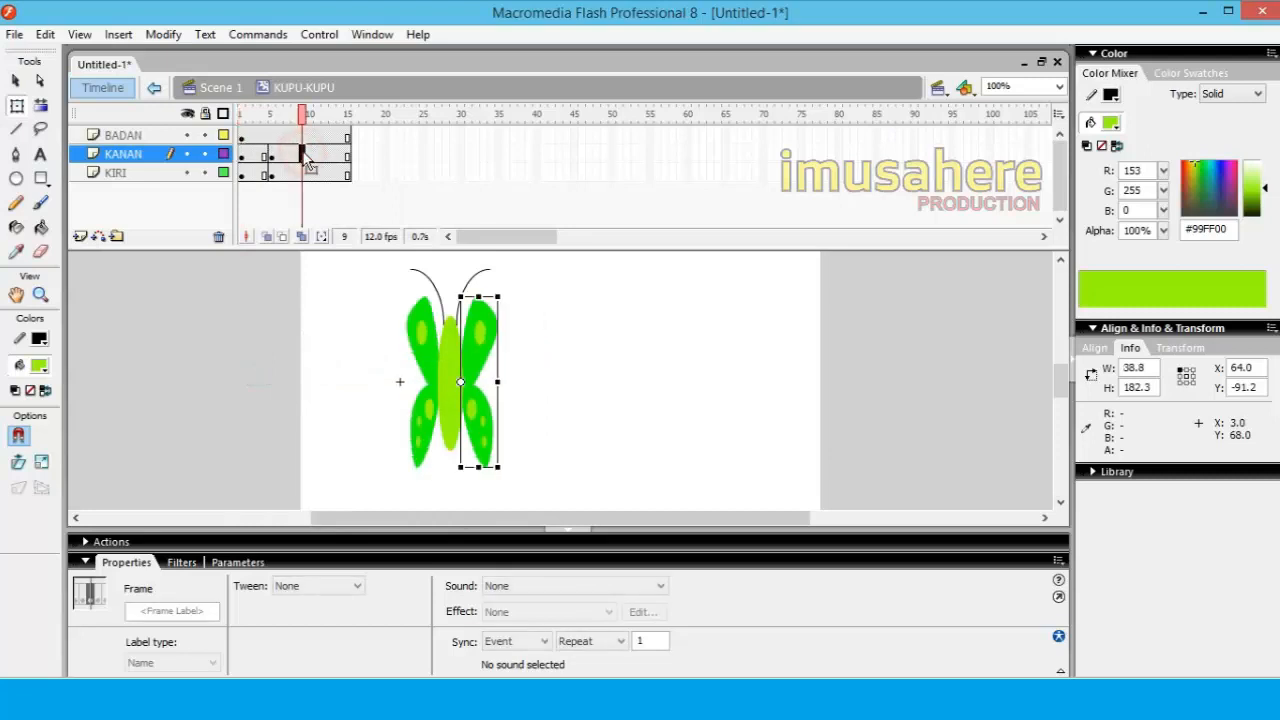
right_click(304, 156)
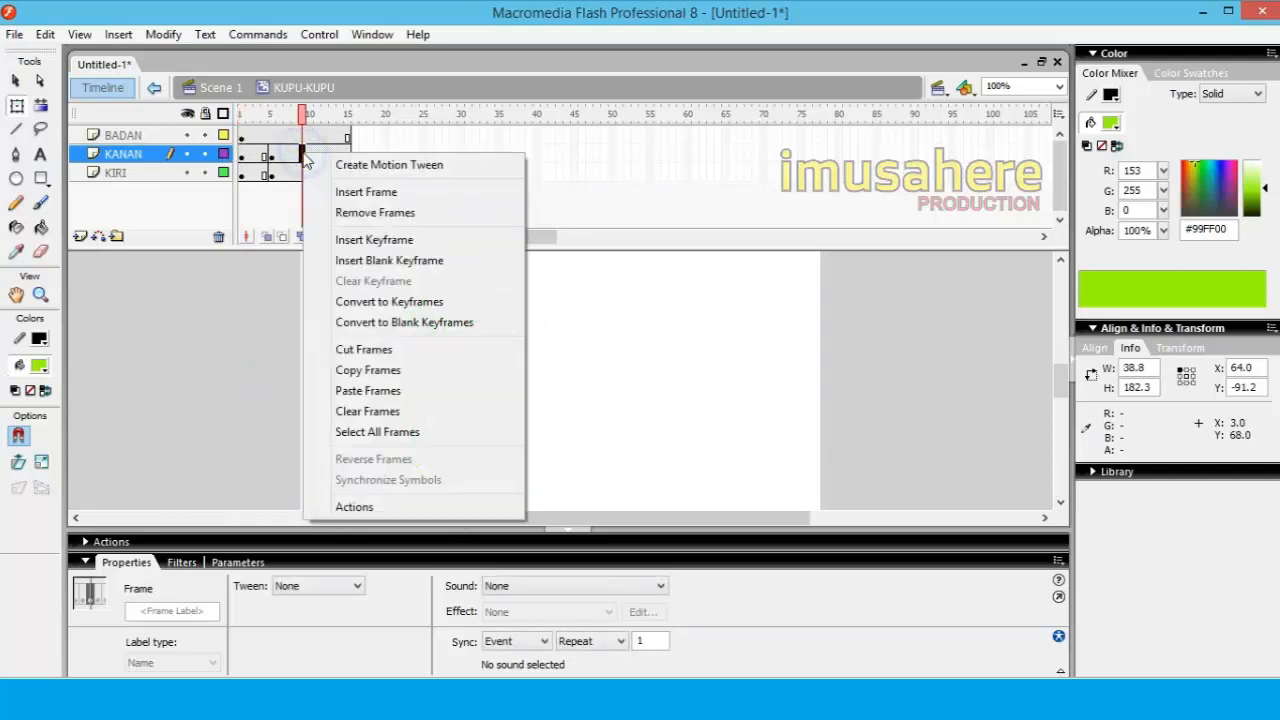
click(343, 390)
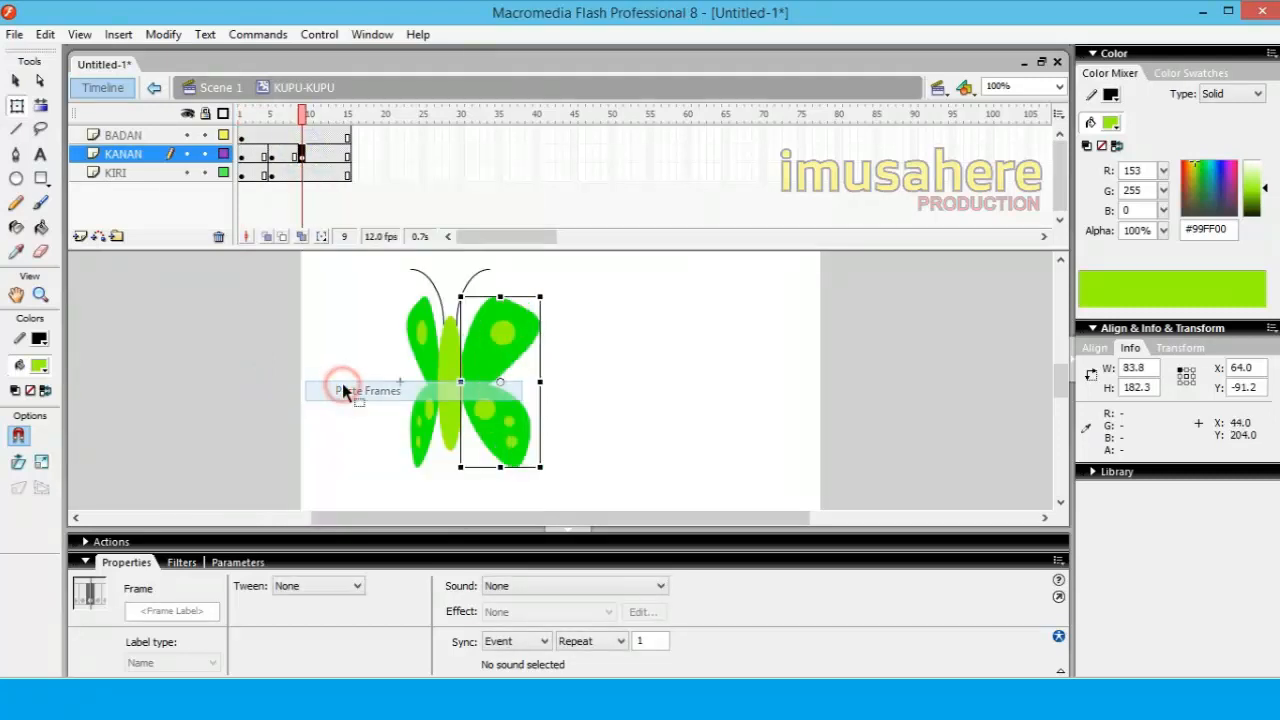
Copy the open-wing keyframe at frame 1 of the KIRI layer to frame 9.
click(242, 174)
right_click(242, 174)
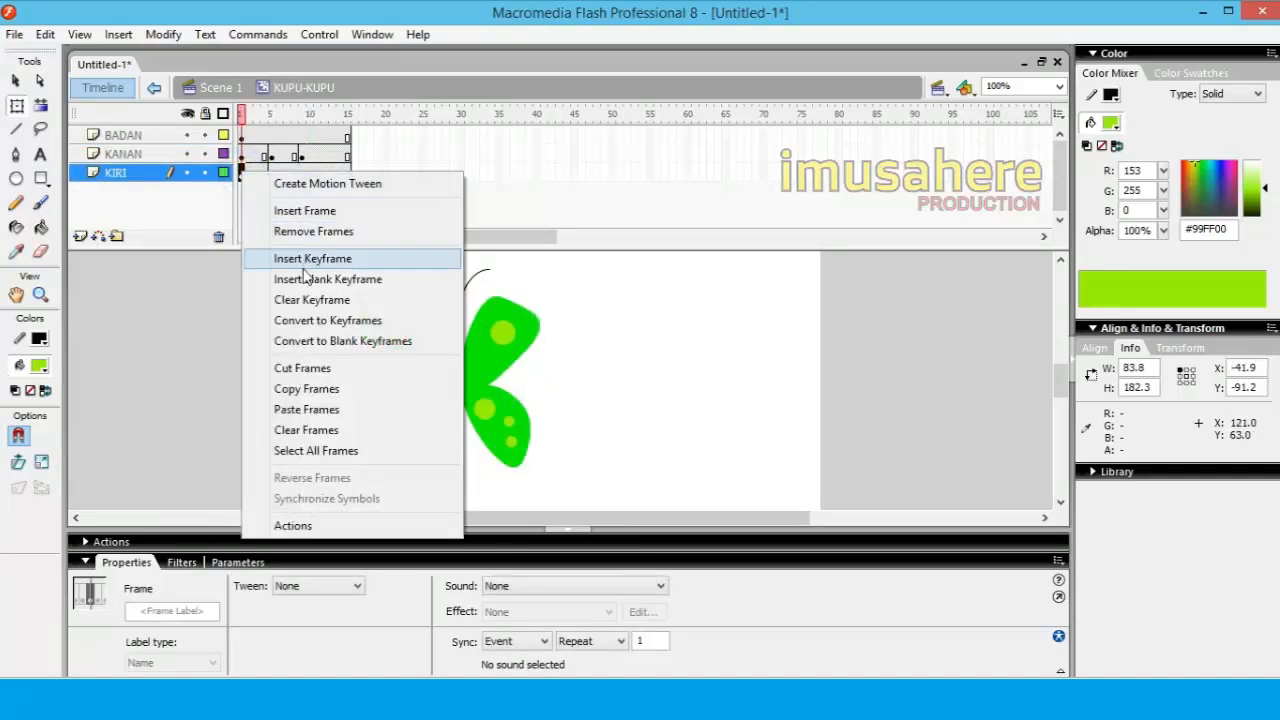
click(290, 389)
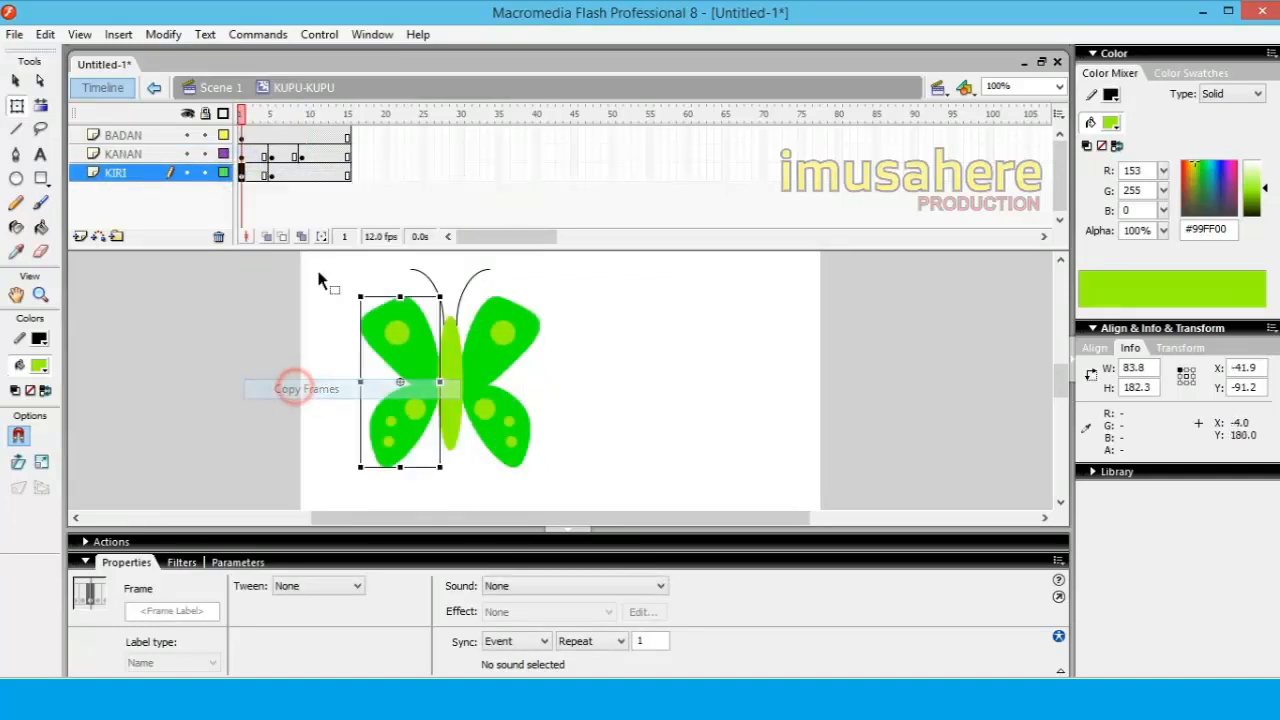
click(303, 175)
right_click(303, 175)
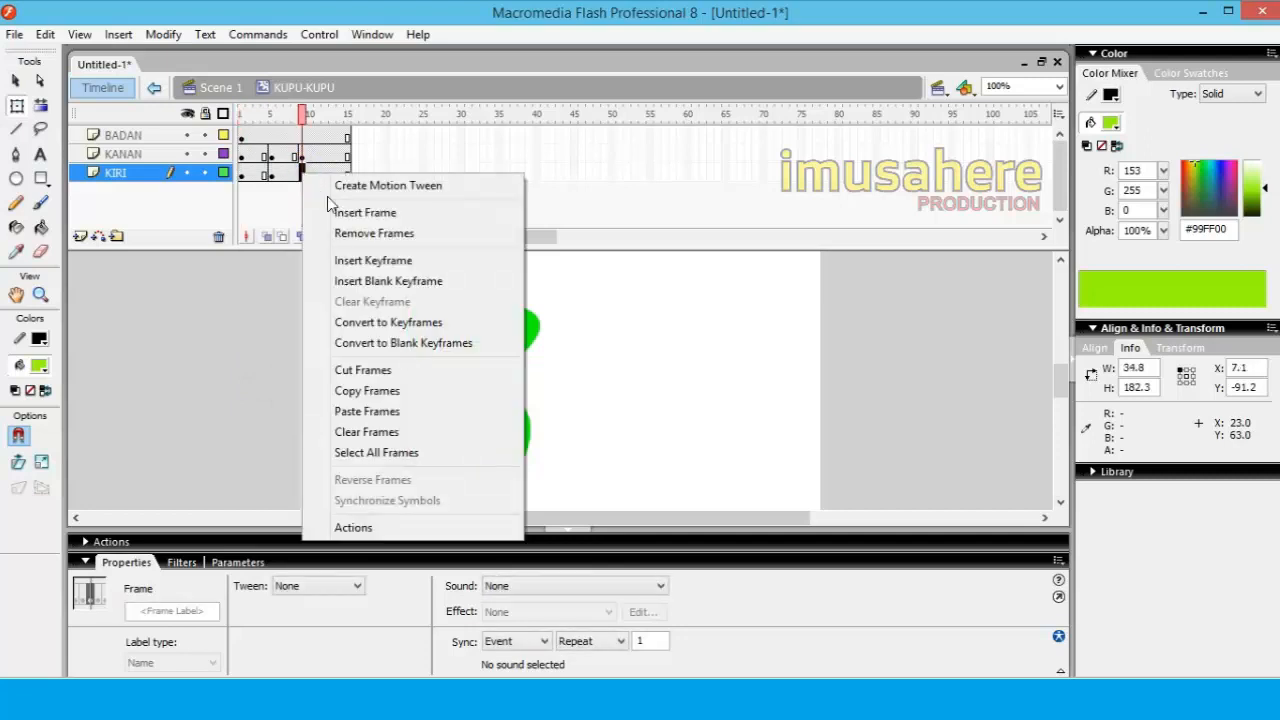
click(350, 412)
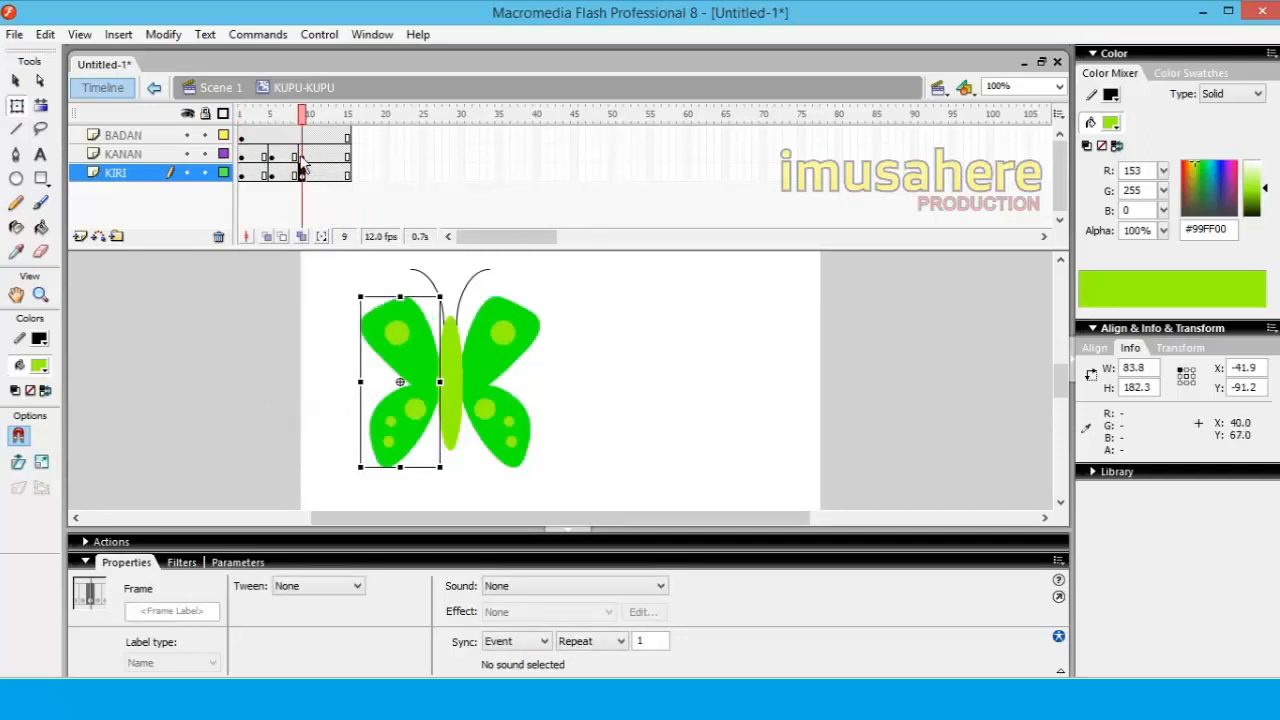
Copy the narrowed-wing keyframe at frame 5 of the KANAN layer to frame 12.
click(270, 155)
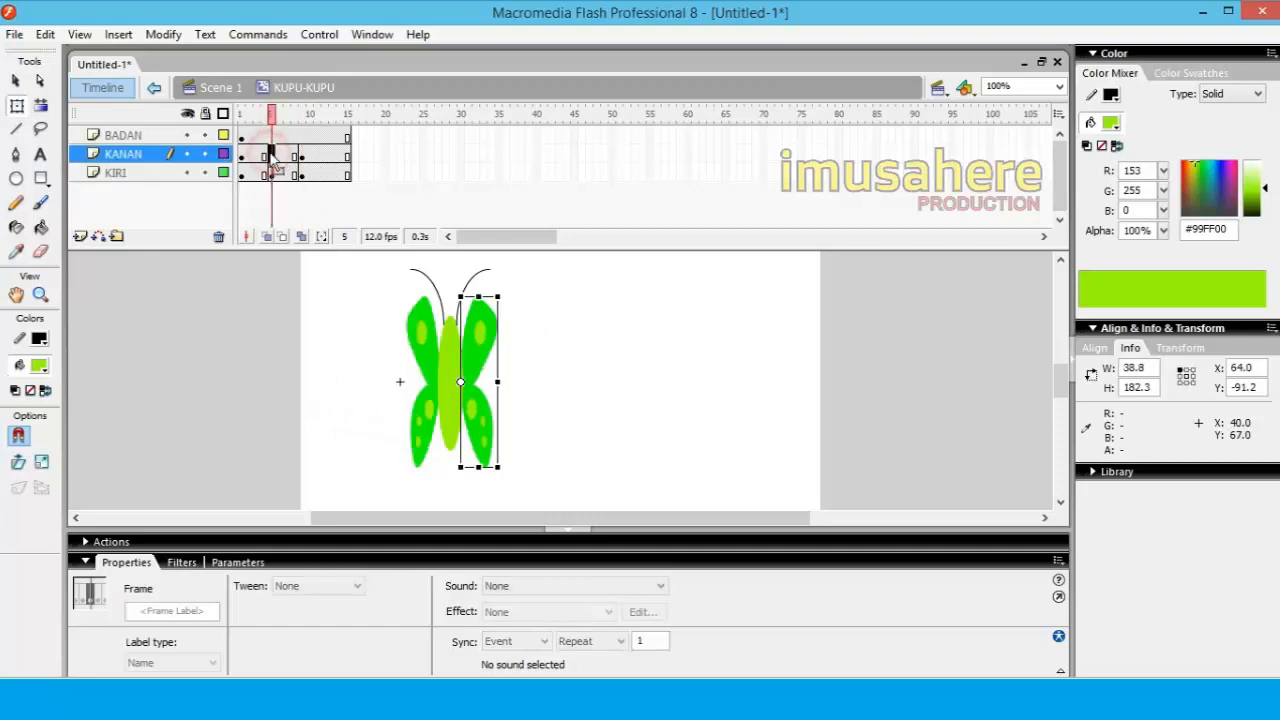
right_click(270, 155)
click(330, 371)
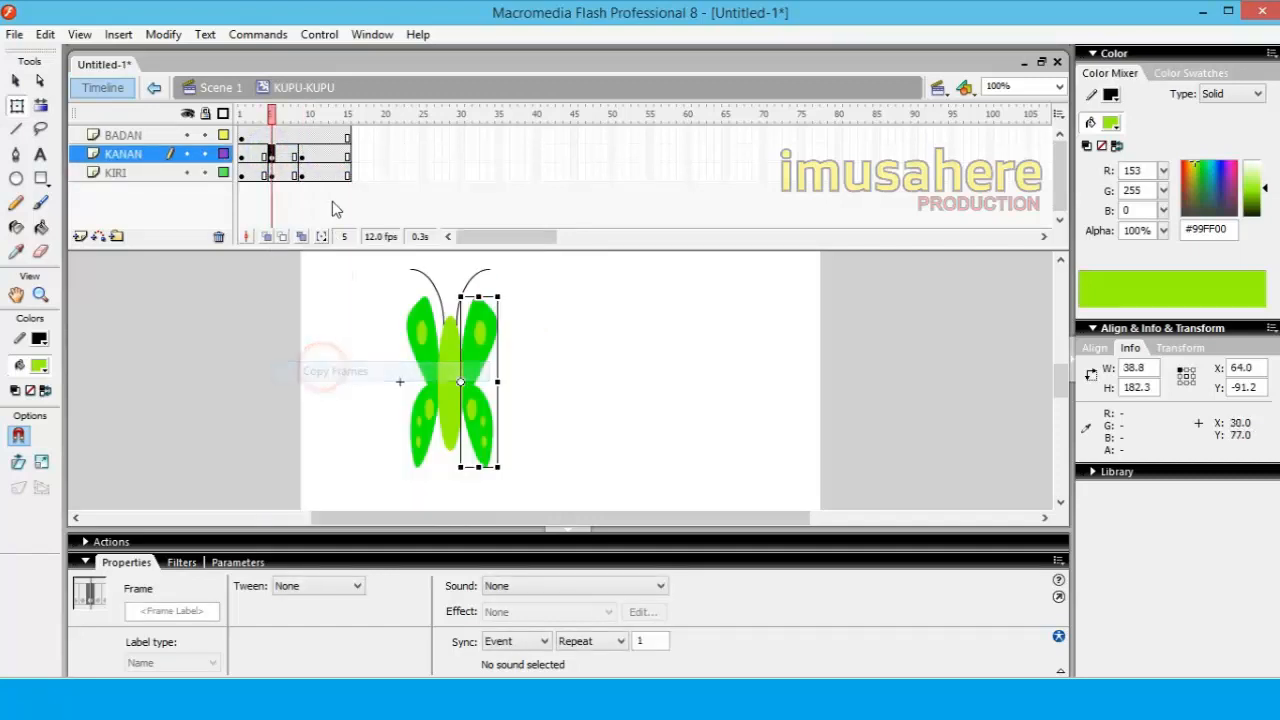
click(326, 155)
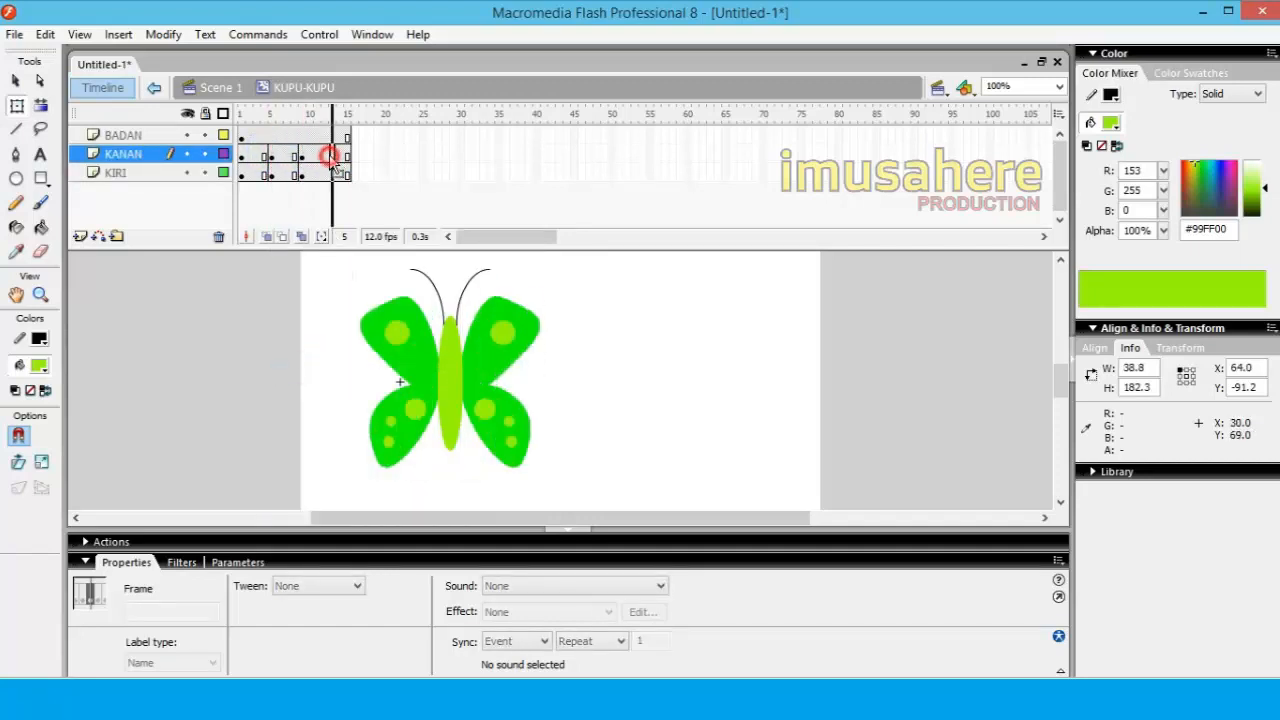
right_click(326, 155)
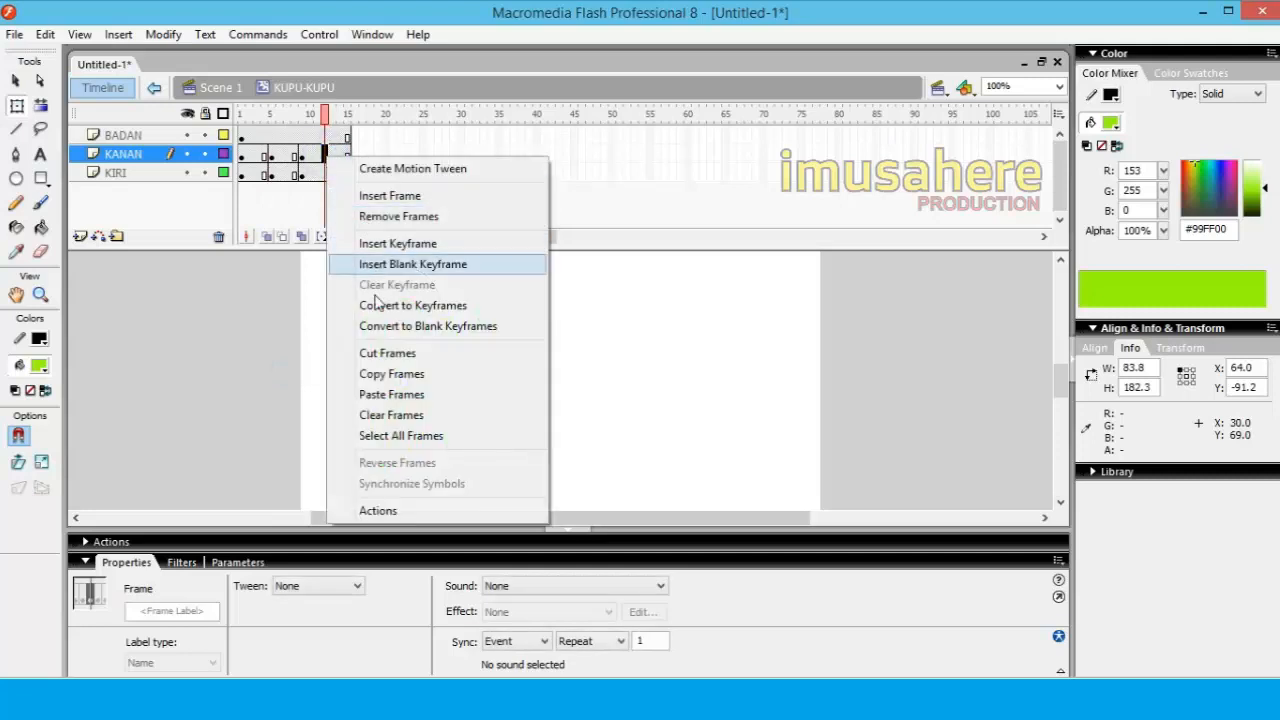
click(372, 394)
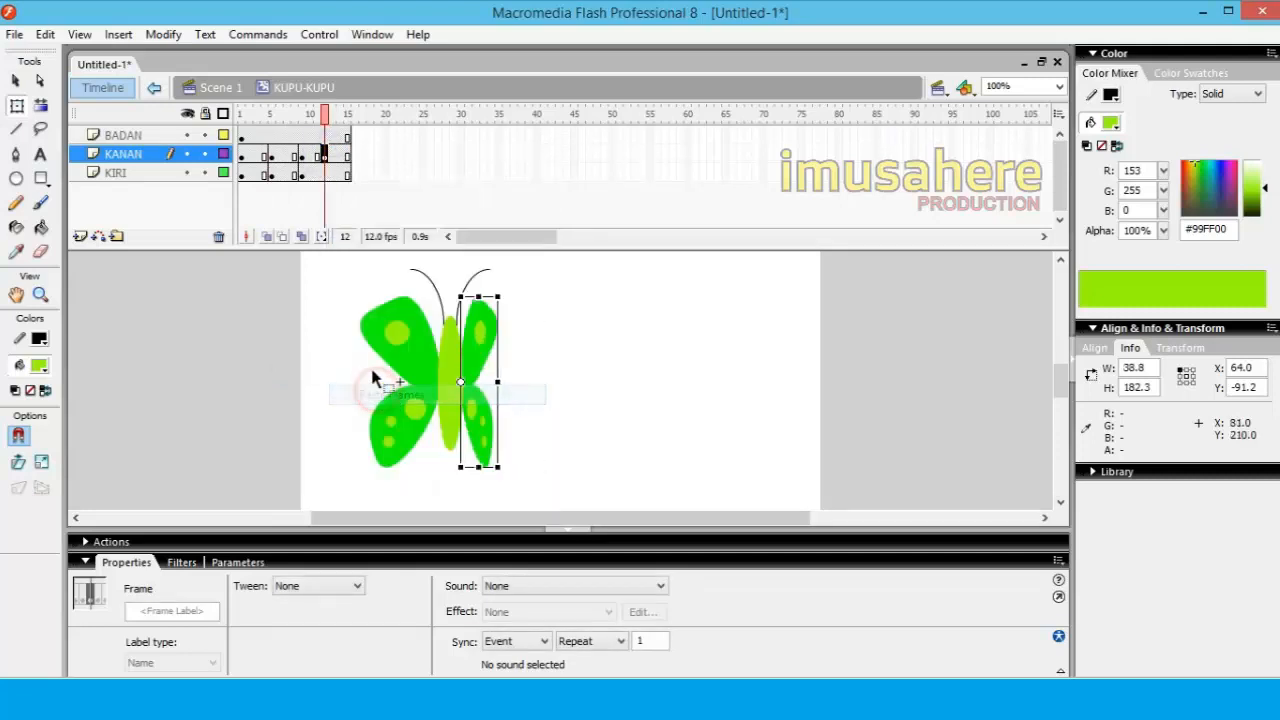
Copy the narrowed-wing keyframe at frame 5 of the KIRI layer to frame 12 and scrub through the 15 frames to check the flapping.
click(270, 175)
right_click(270, 175)
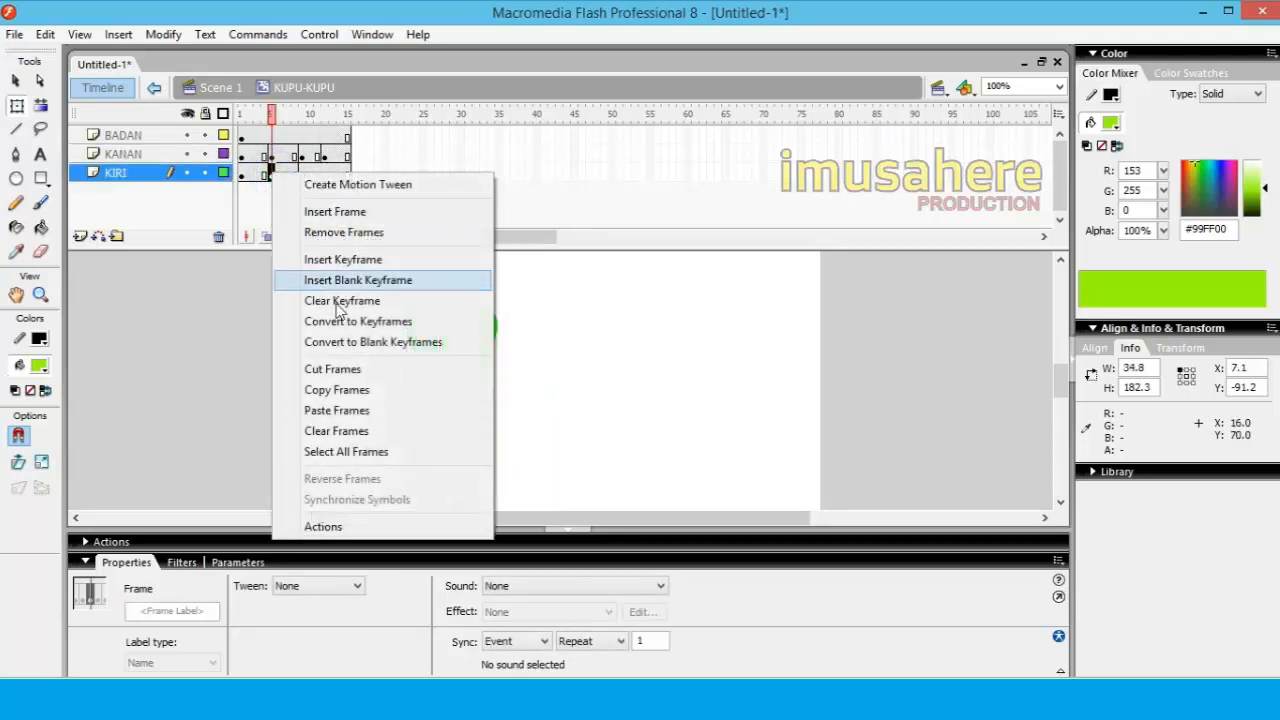
click(331, 393)
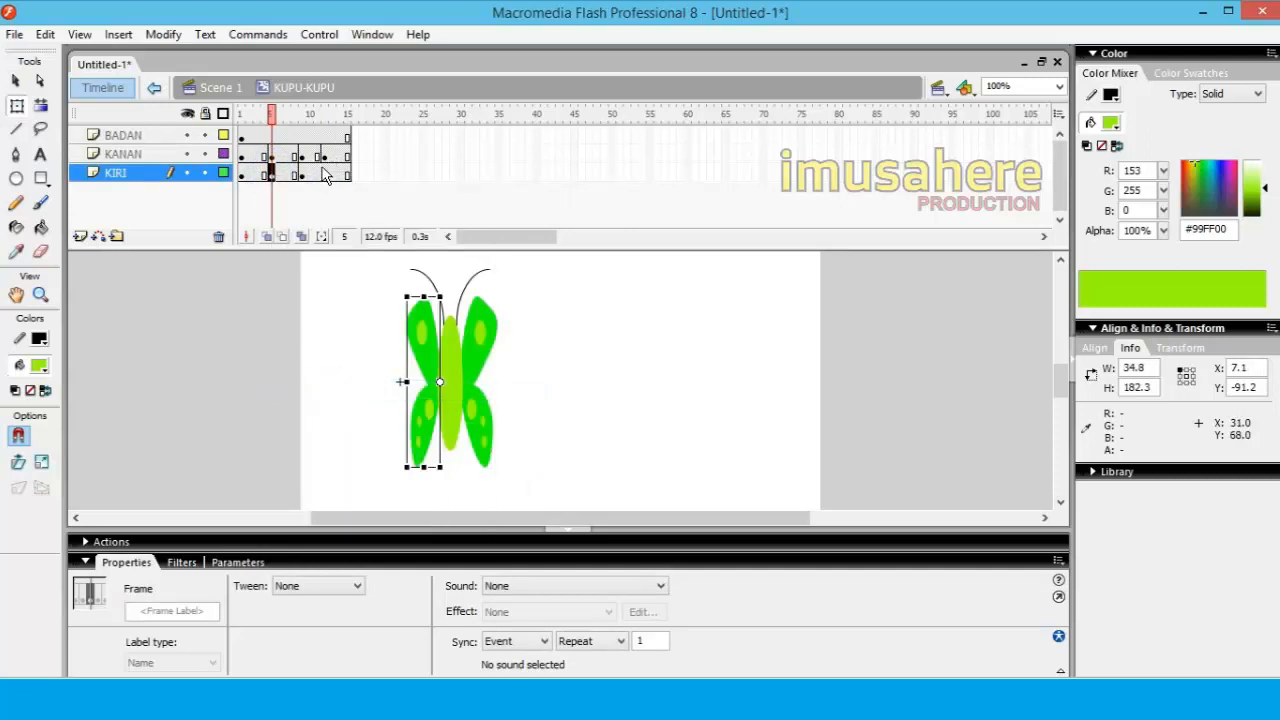
click(323, 175)
right_click(324, 173)
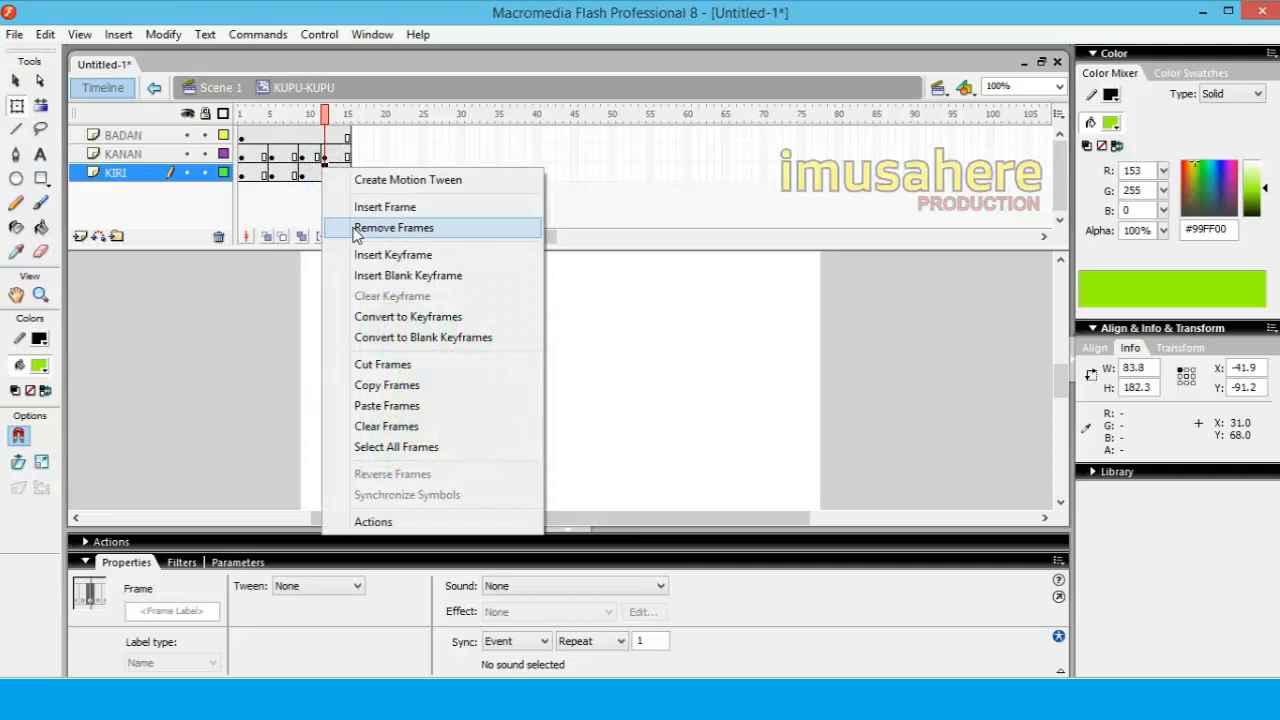
click(398, 405)
drag(332, 115, 244, 116)
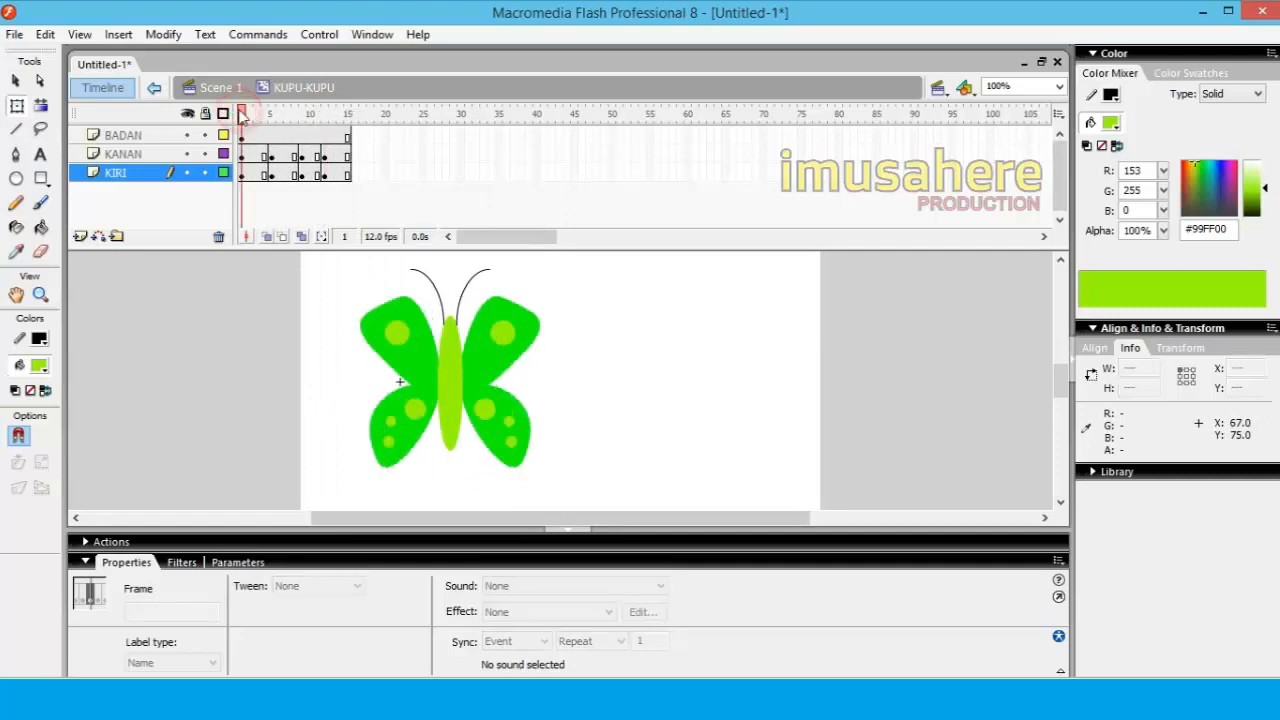
click(274, 116)
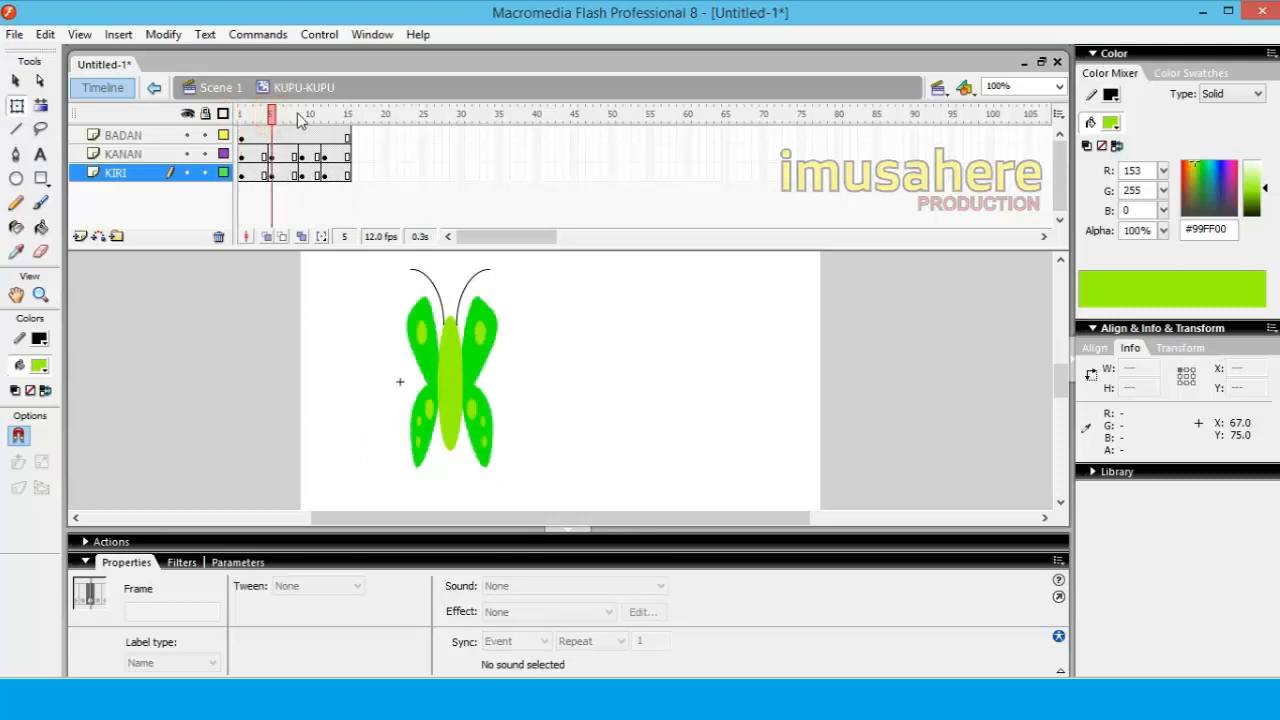
drag(297, 118, 352, 119)
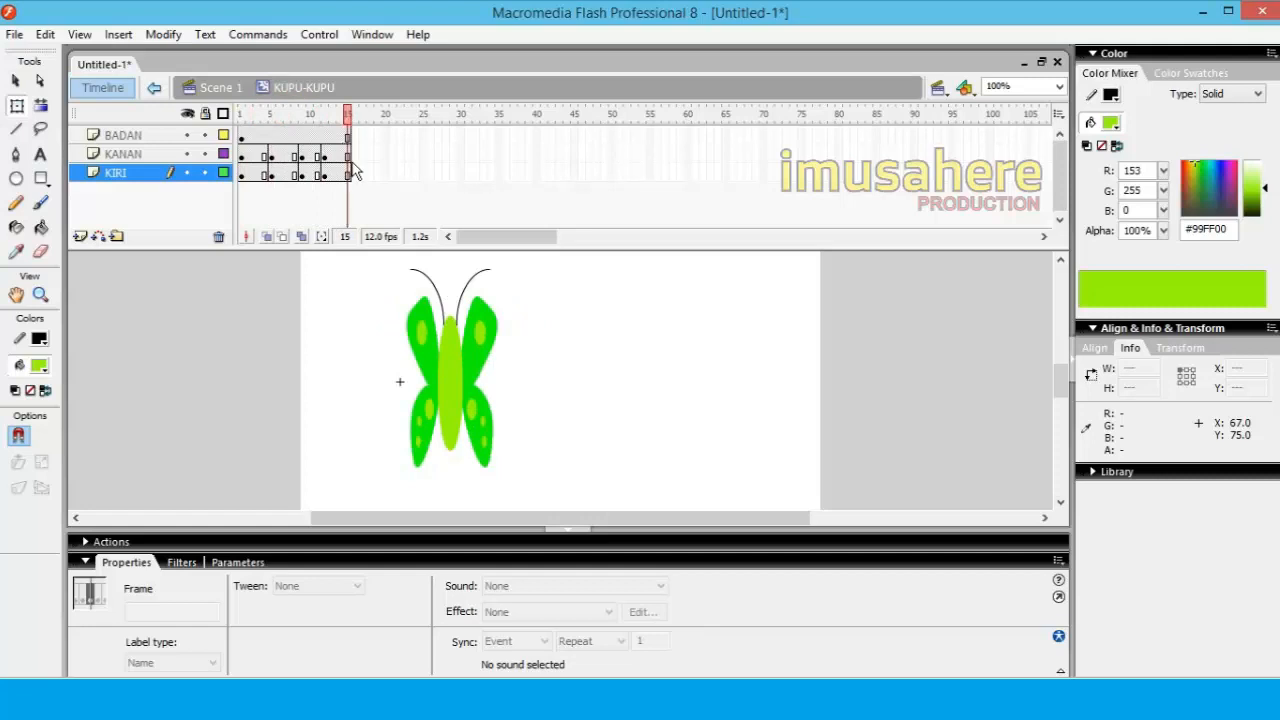
Copy the open-wing keyframe at frame 9 of the KANAN layer to frame 15.
click(305, 160)
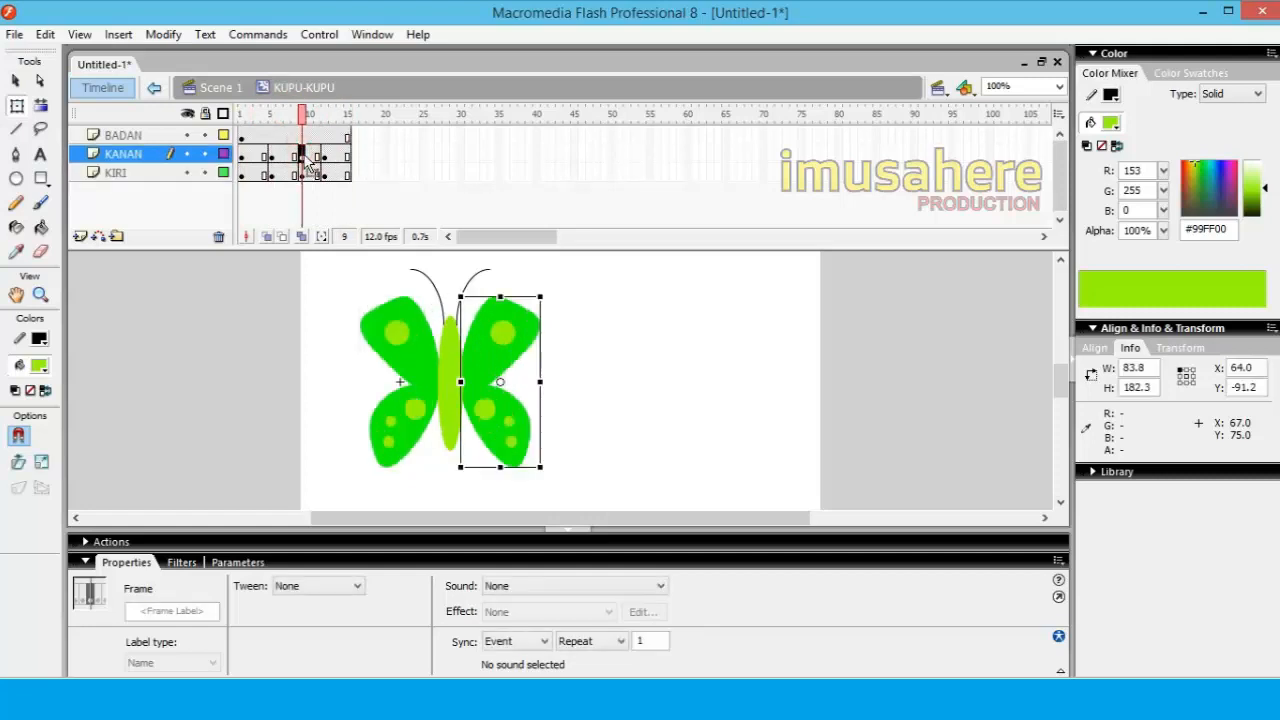
right_click(305, 157)
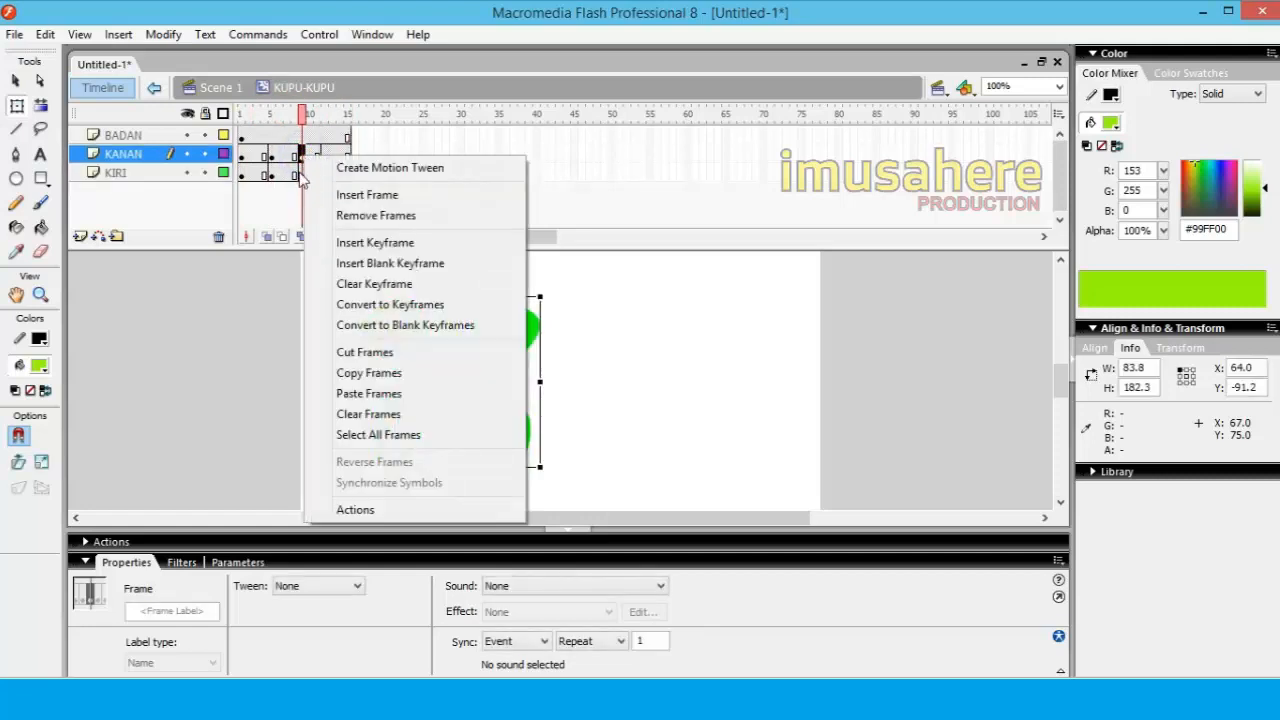
click(368, 372)
click(348, 156)
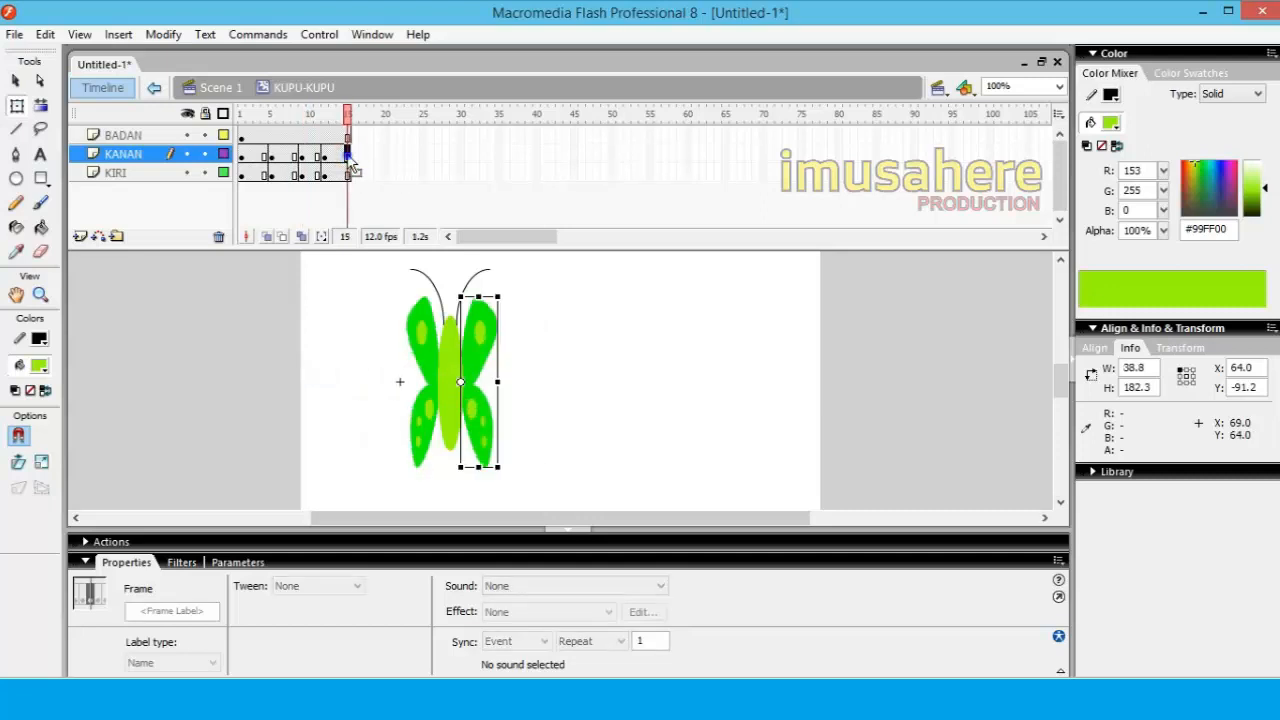
right_click(348, 157)
click(410, 393)
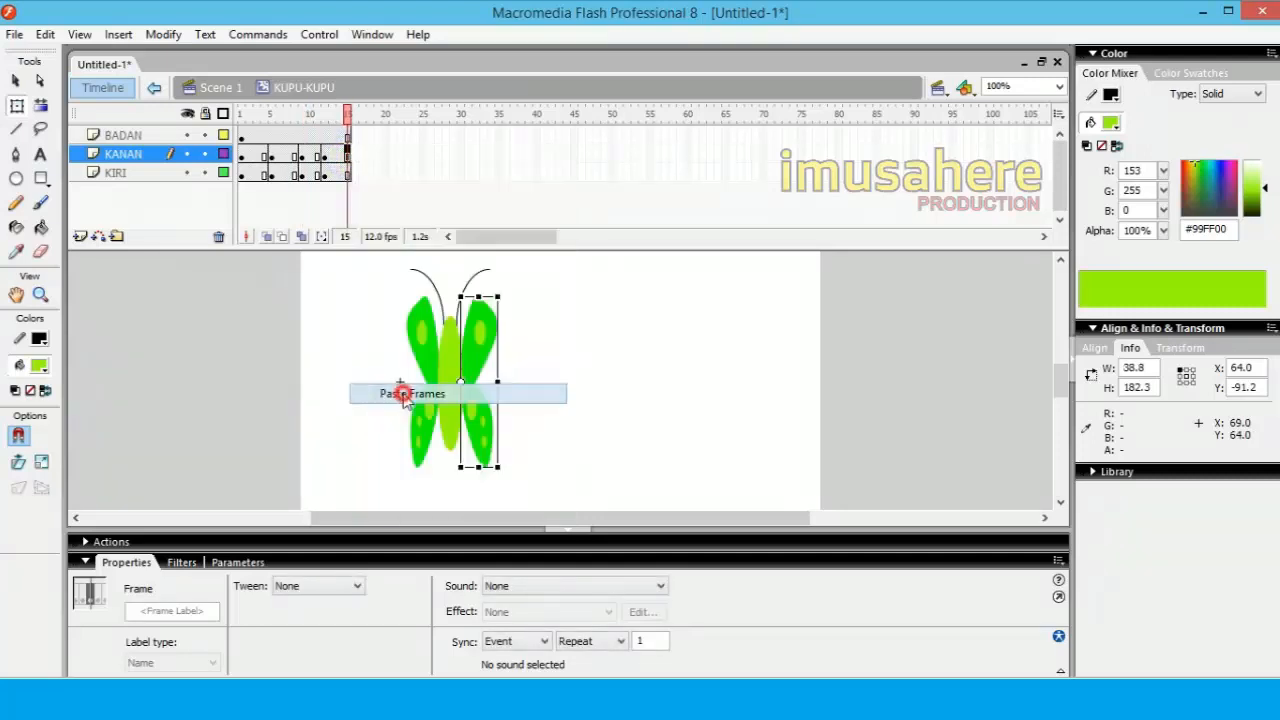
Copy the open-wing keyframe at frame 9 of the KIRI layer to frame 15.
click(303, 178)
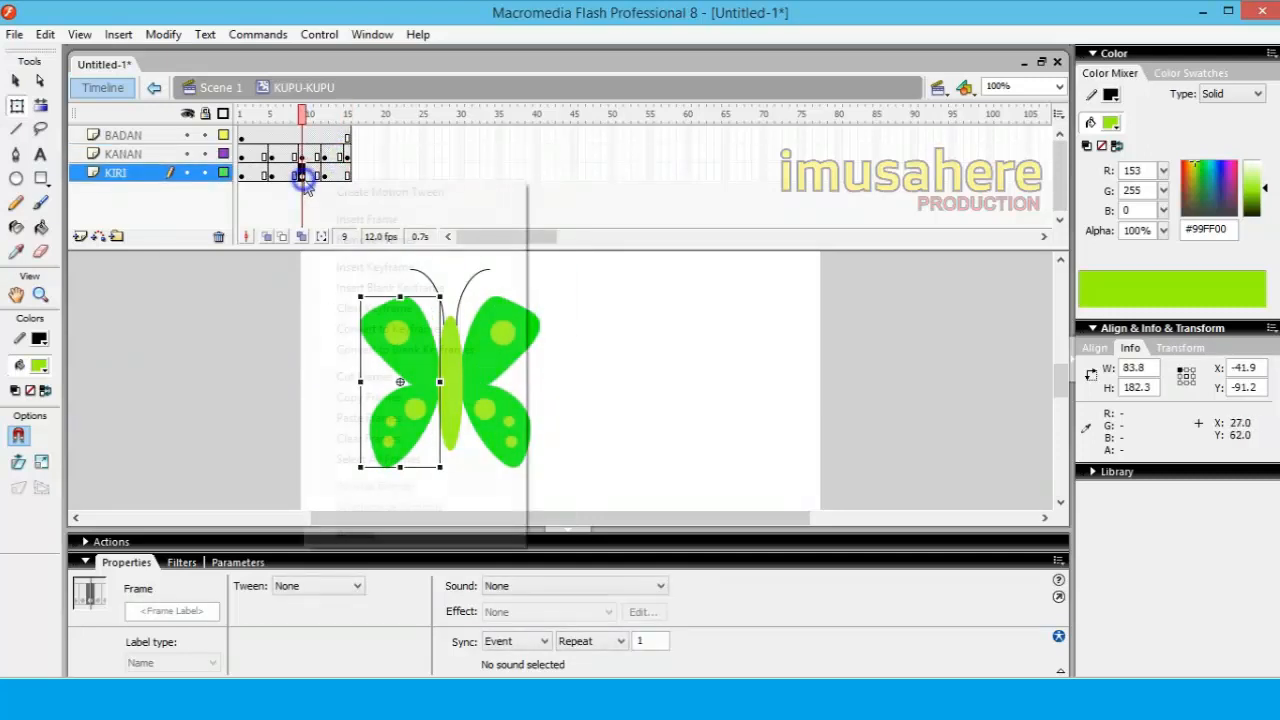
right_click(300, 177)
click(345, 397)
click(347, 174)
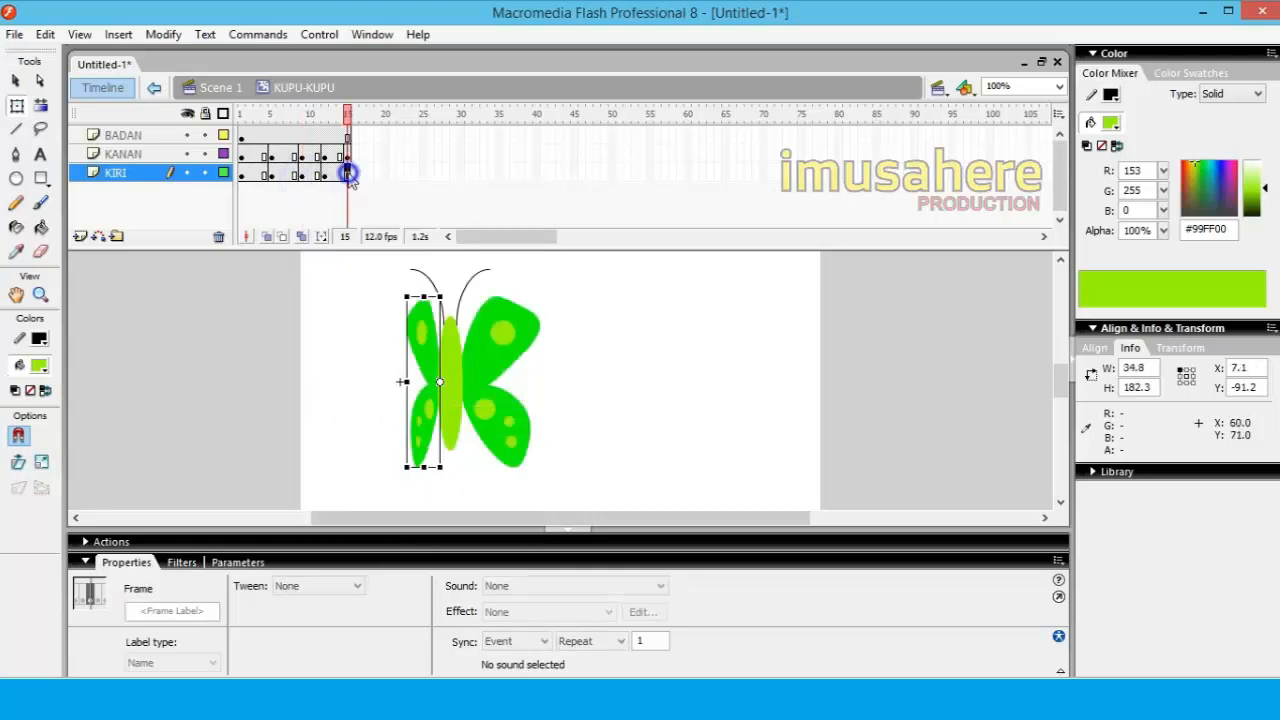
right_click(347, 174)
click(415, 411)
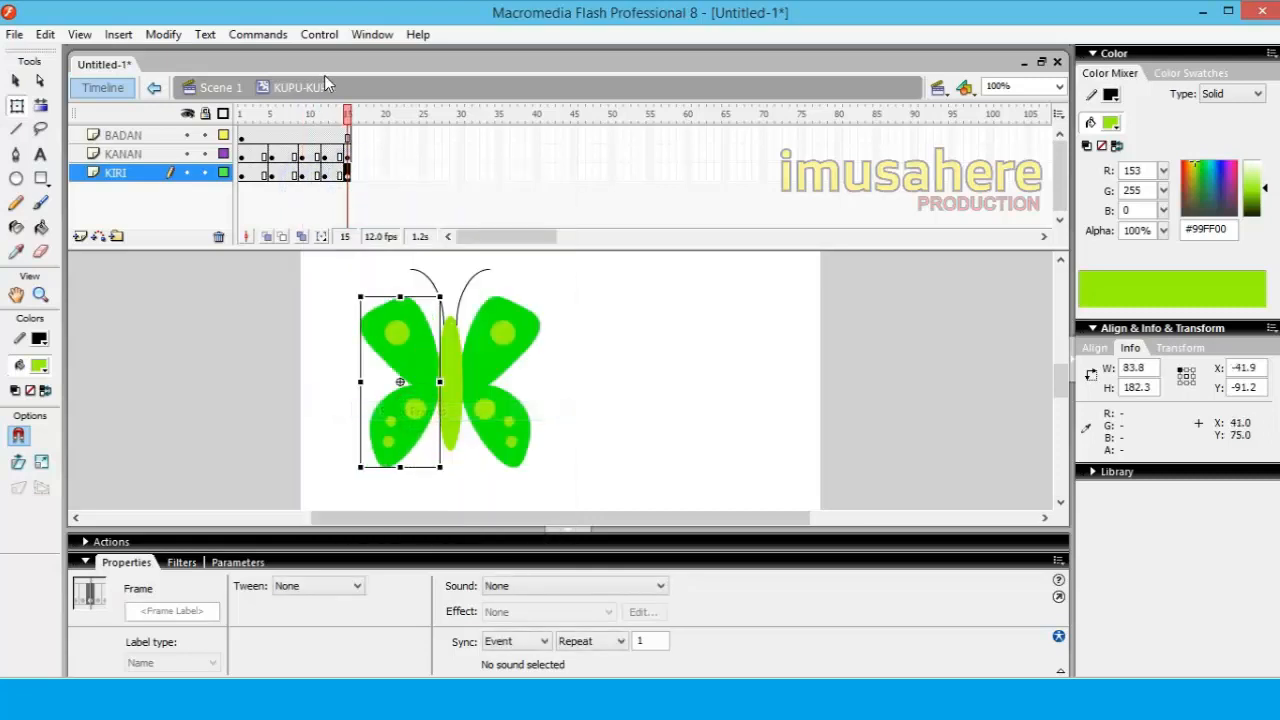
mouse_move(347, 113)
mouse_down()
mouse_move(243, 110)
mouse_move(347, 110)
mouse_up()
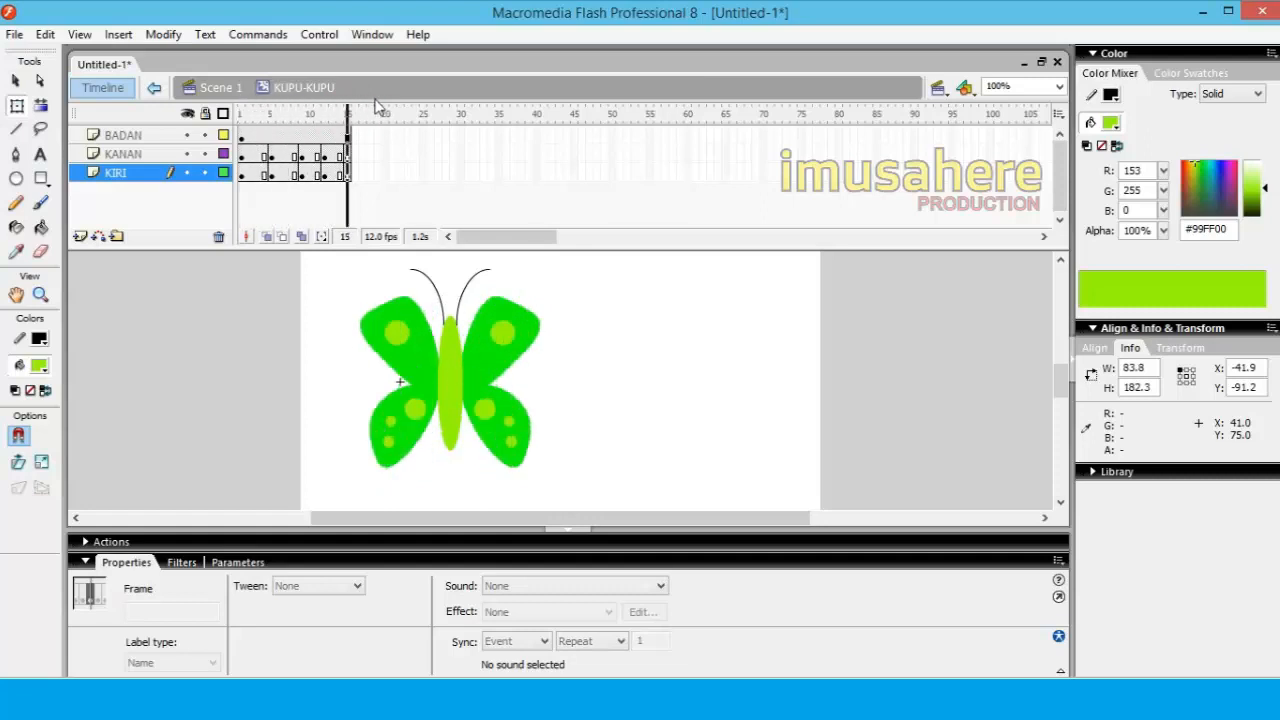
Preview the flapping butterfly as a test movie, then close the preview.
click(677, 350)
key(ctrl+Return)
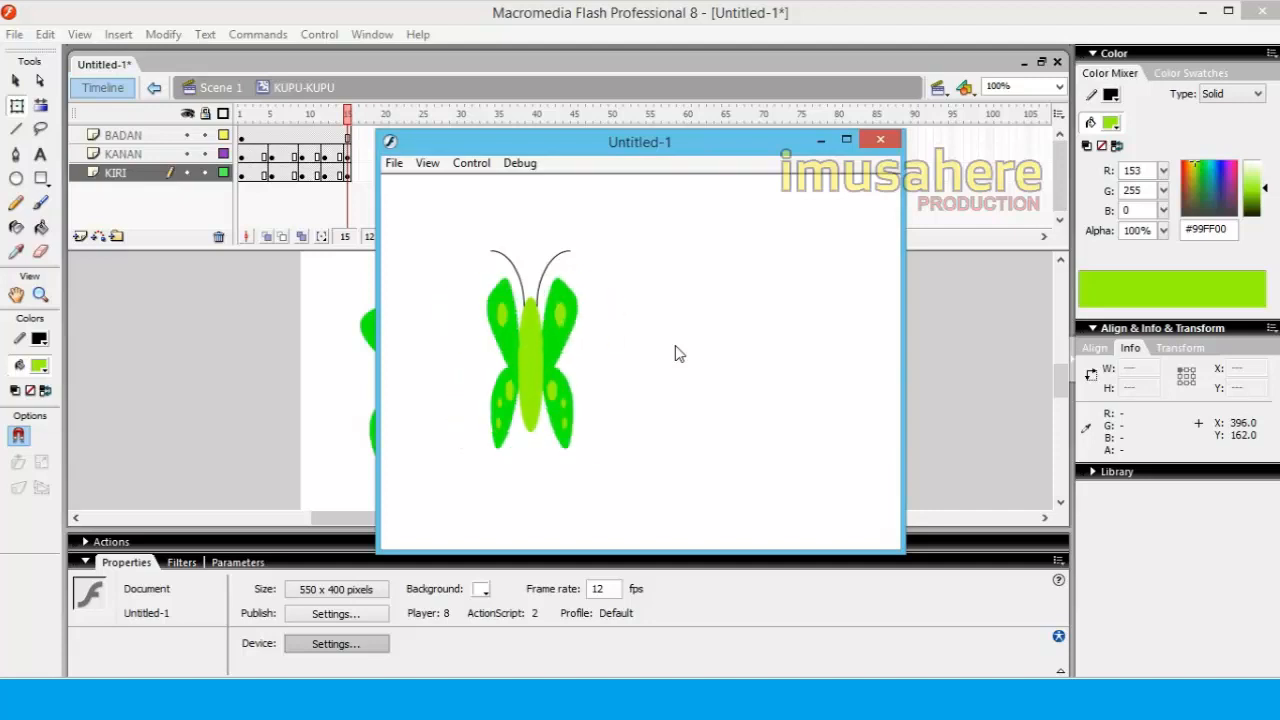
click(880, 139)
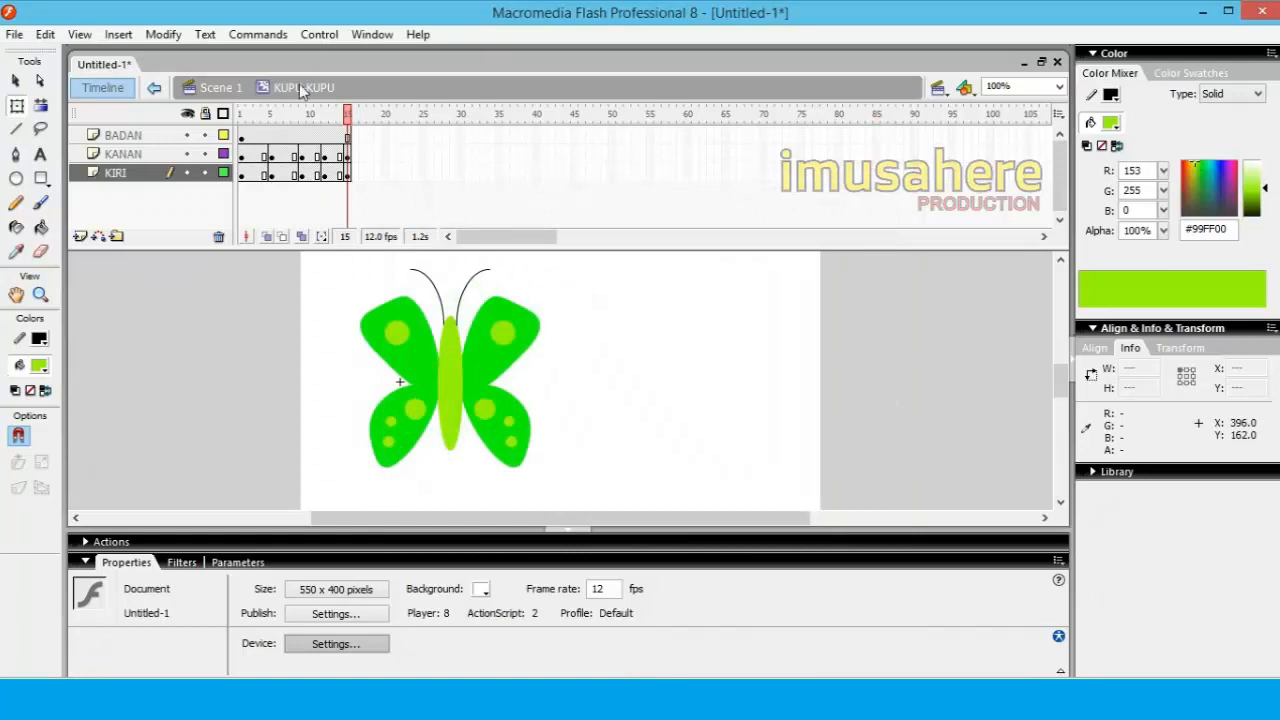
Return to Scene 1 and rename Layer 1 as KUPU-KUPU.
click(227, 88)
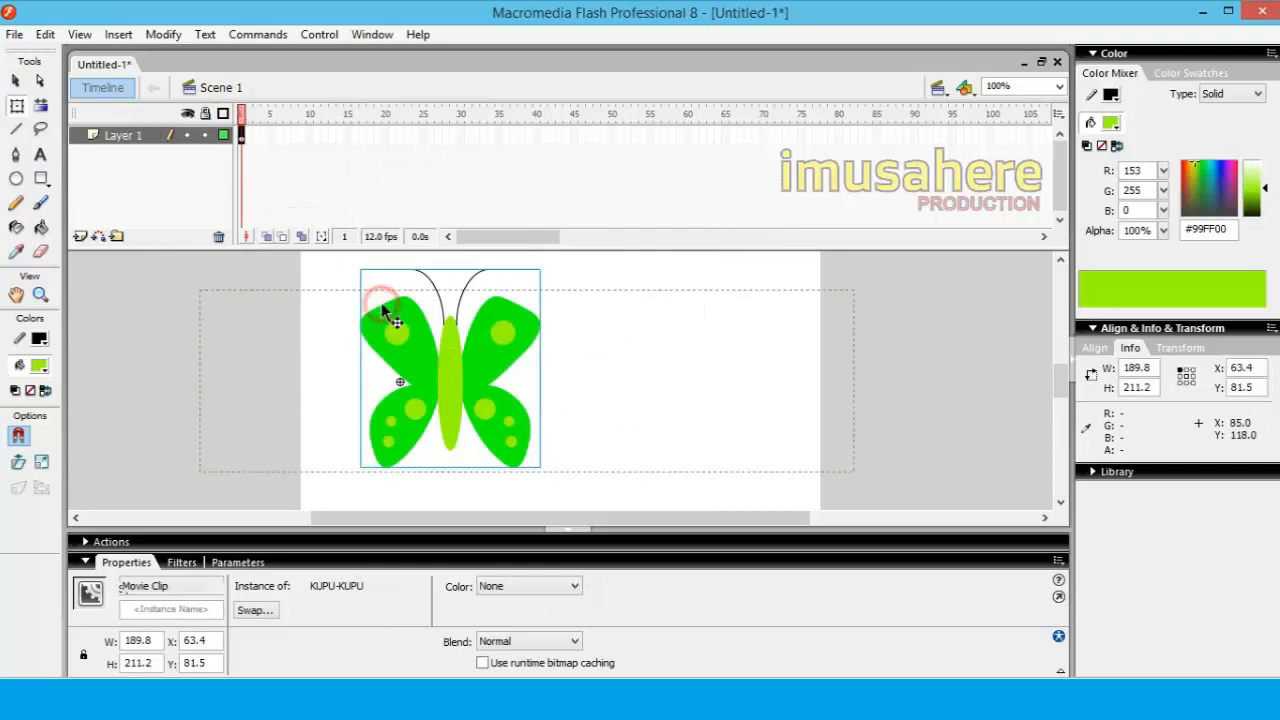
double_click(380, 305)
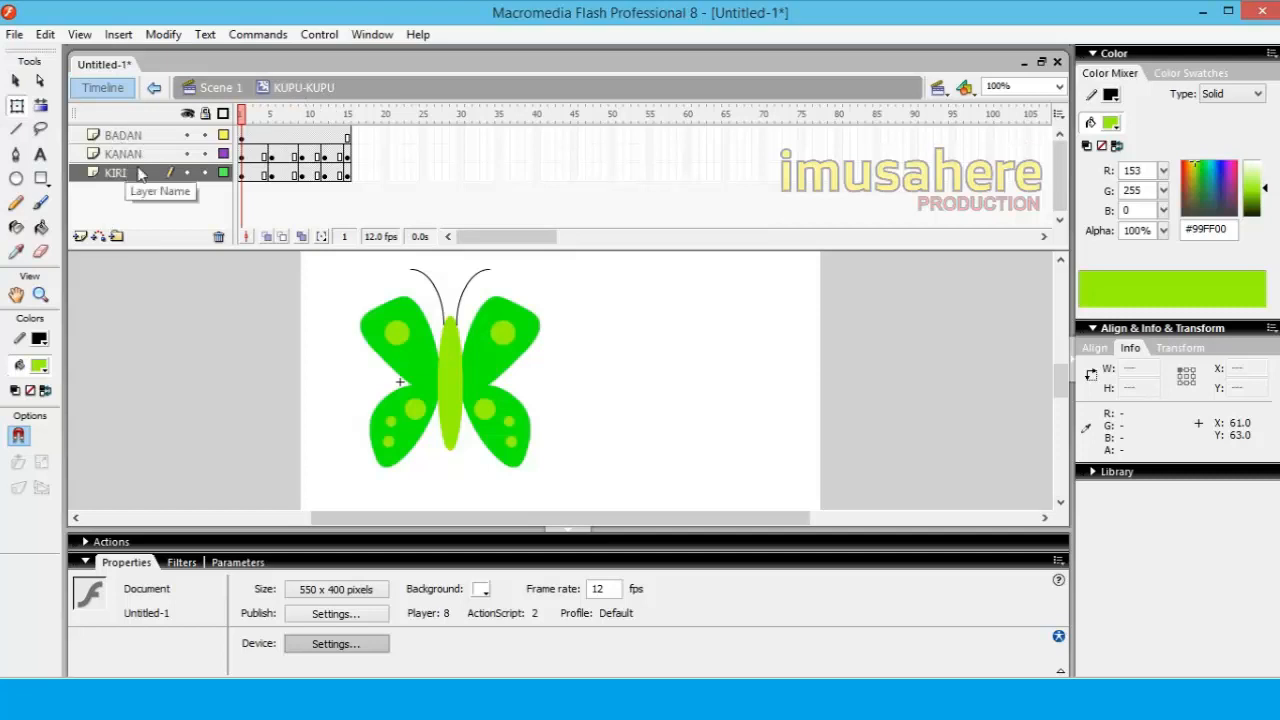
click(218, 88)
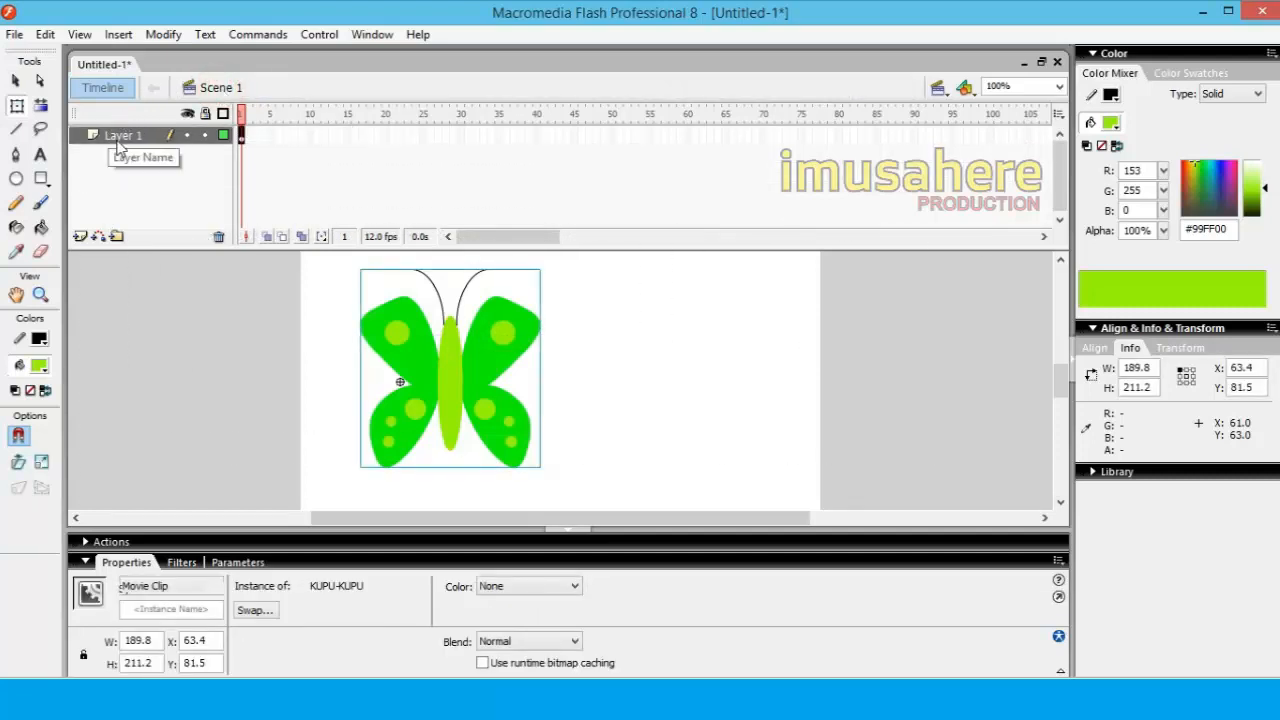
double_click(127, 137)
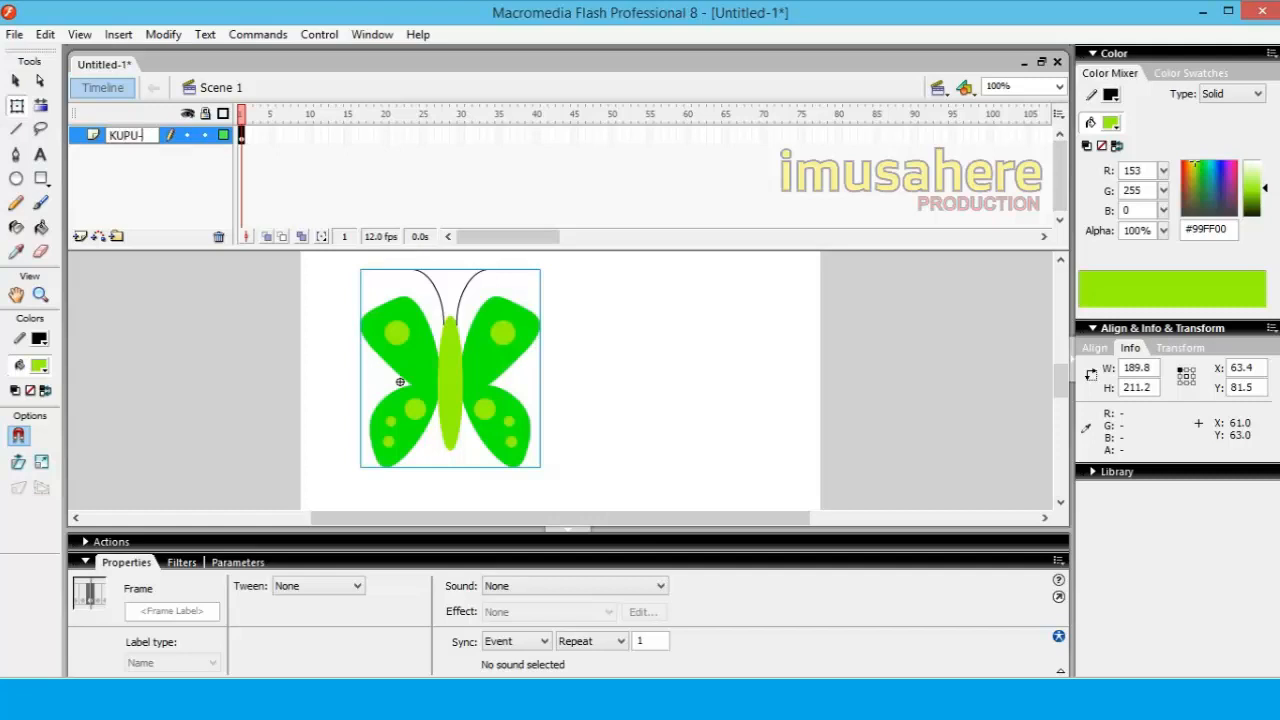
click(218, 393)
click(474, 354)
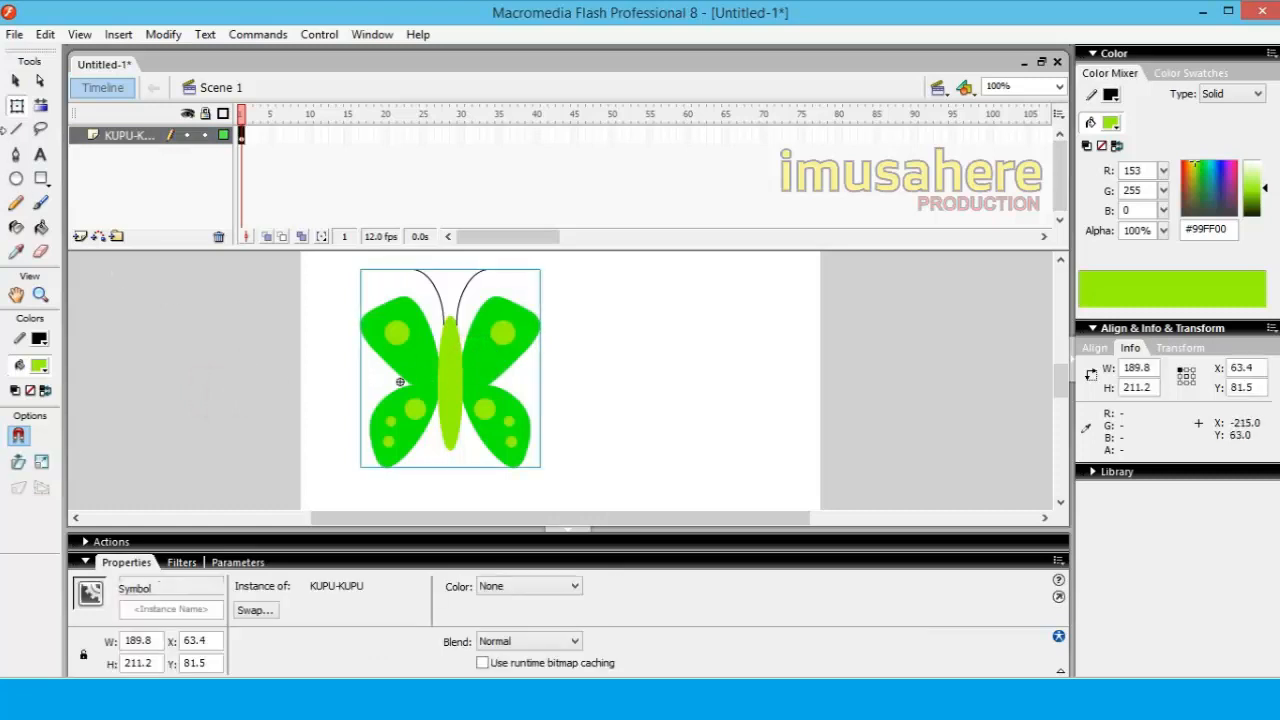
Move the butterfly instance off the left side of the stage and scale it down to about 93.8 by 104.3.
click(17, 104)
click(990, 136)
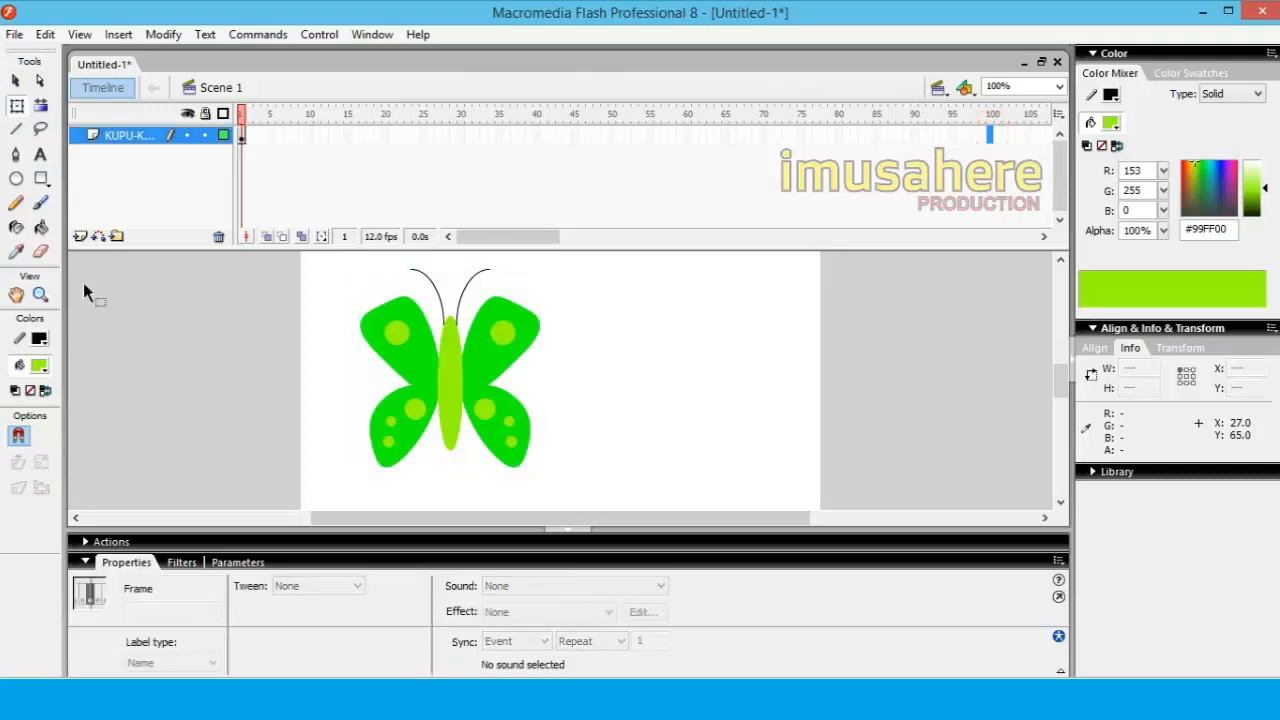
click(18, 81)
click(419, 338)
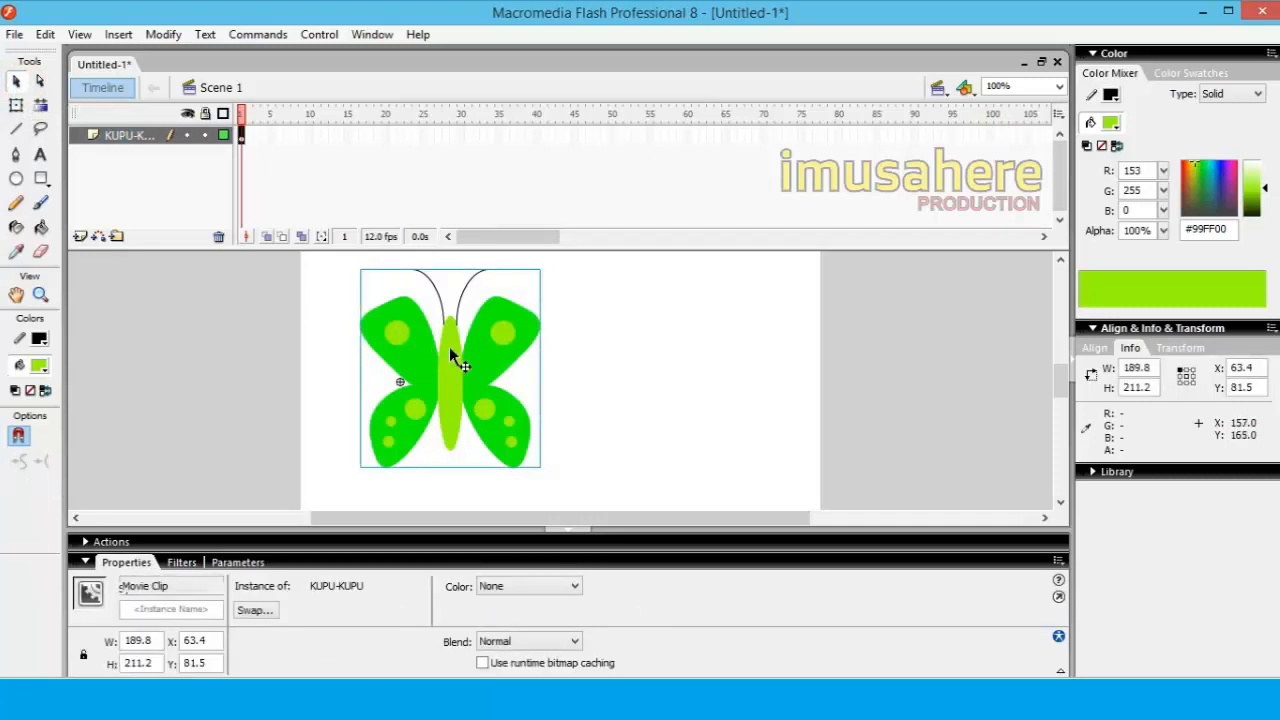
click(16, 105)
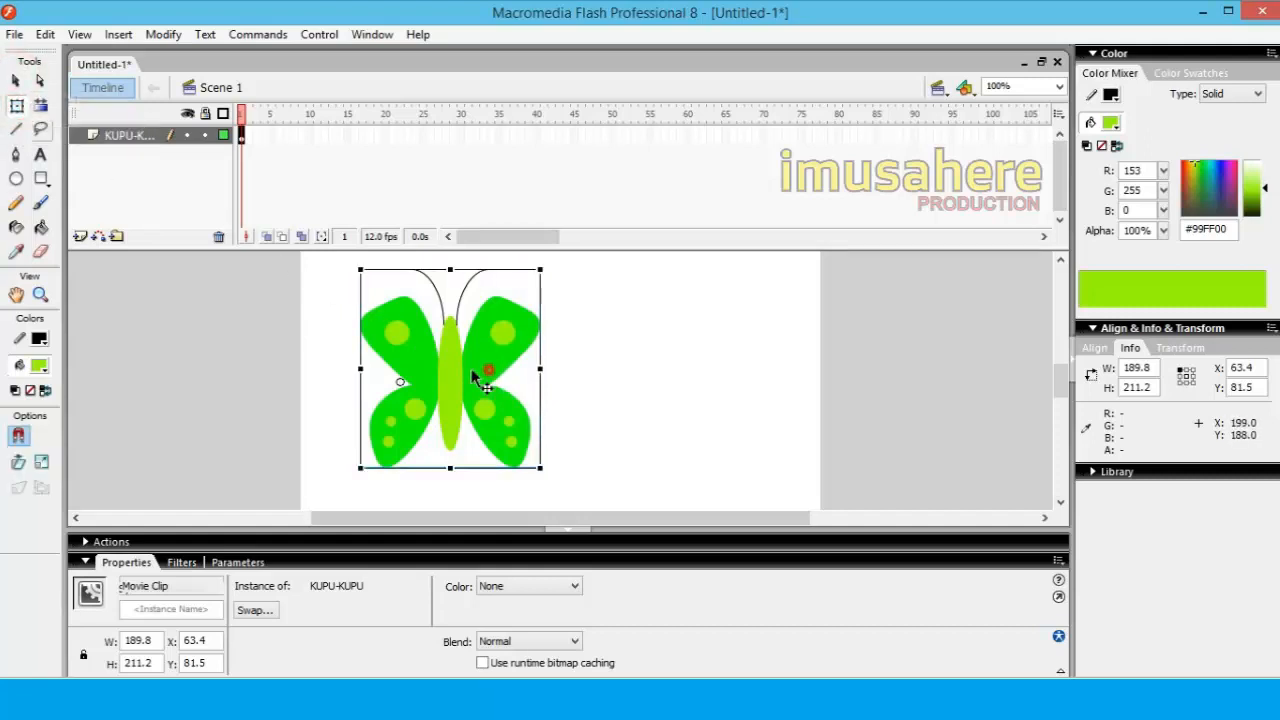
drag(411, 388, 181, 410)
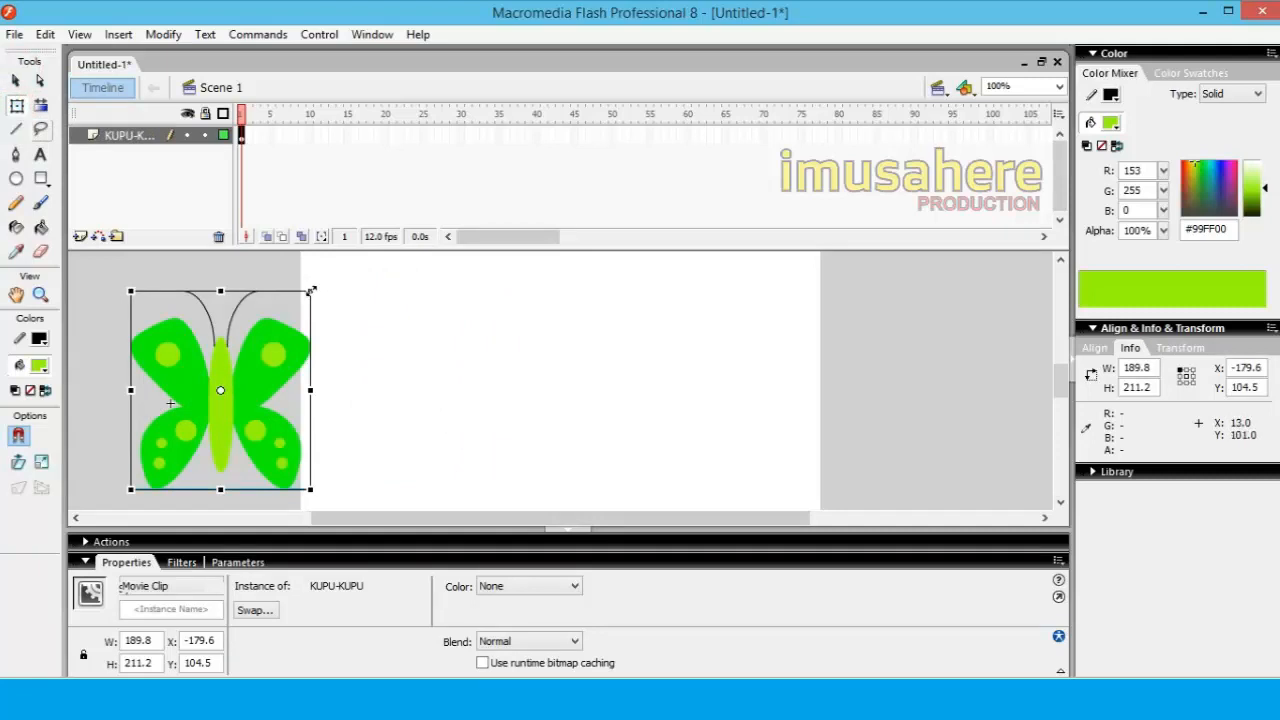
drag(311, 290, 266, 341)
Reposition the small butterfly just outside the stage's left edge at about X -106.6, Y 132.8.
click(400, 343)
click(236, 403)
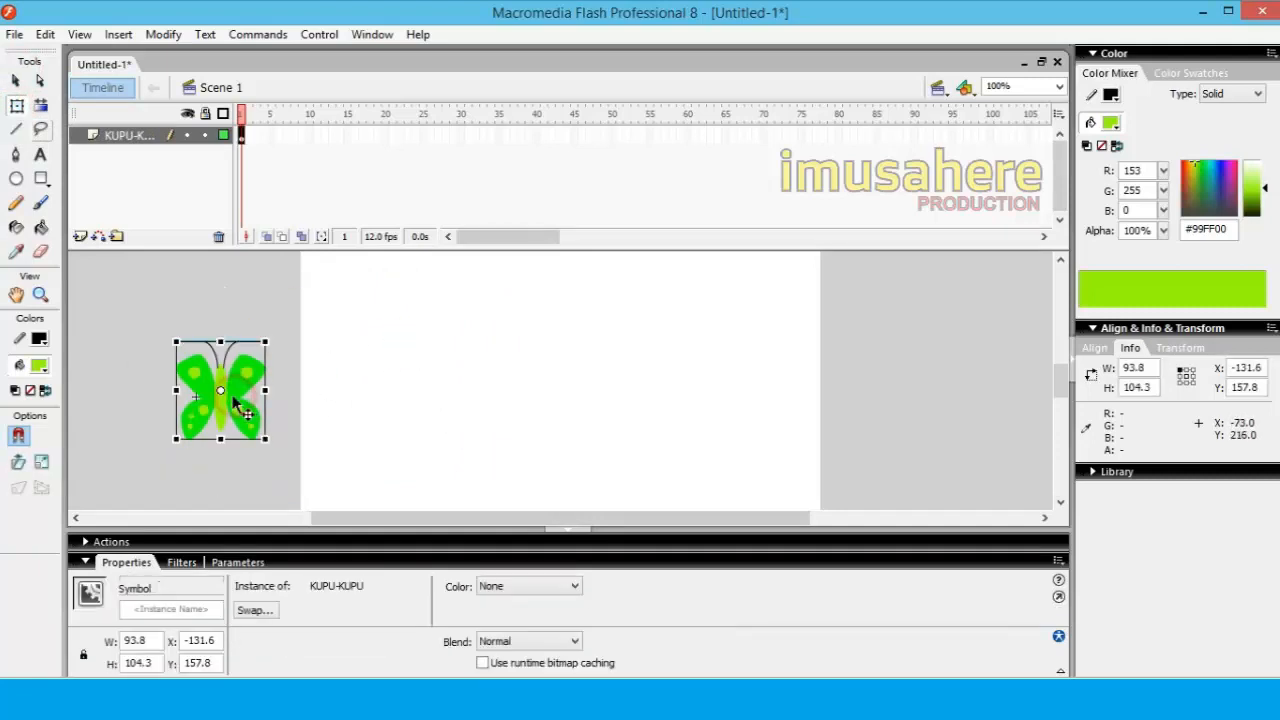
drag(236, 403, 262, 379)
click(495, 376)
click(255, 376)
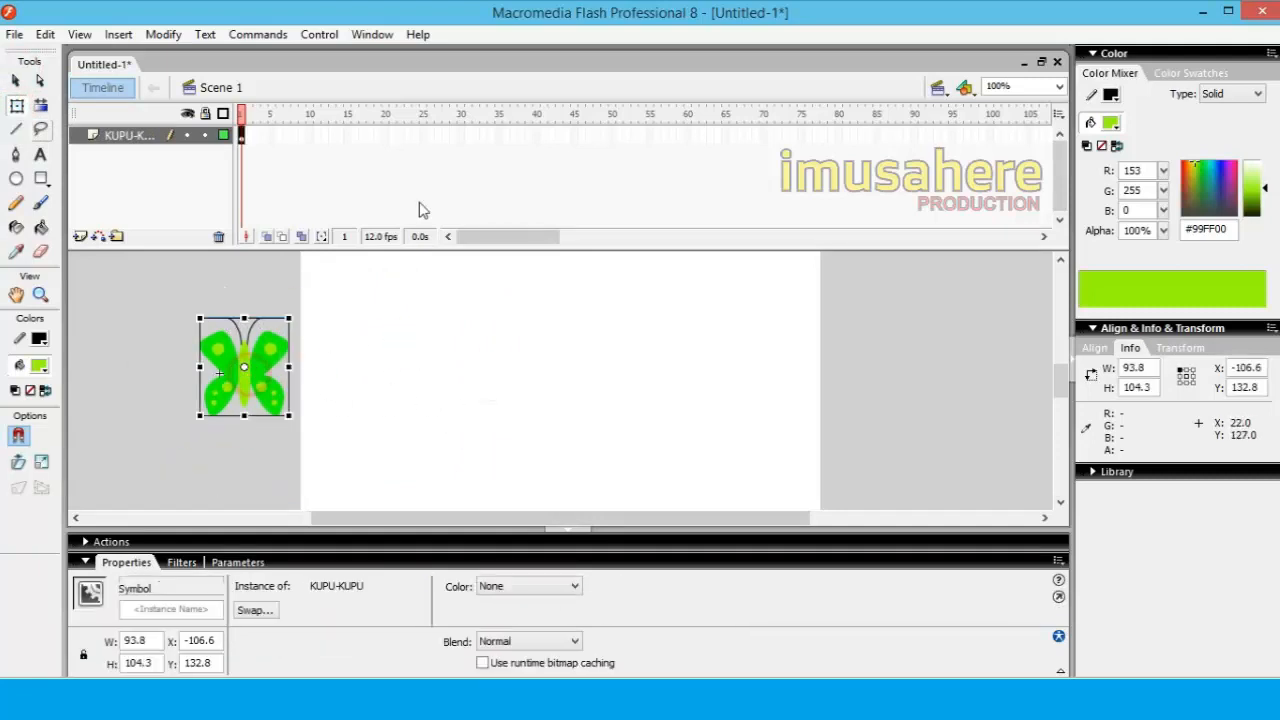
Extend the KUPU-KUPU layer to frame 80 and create a motion tween across its frames.
right_click(840, 135)
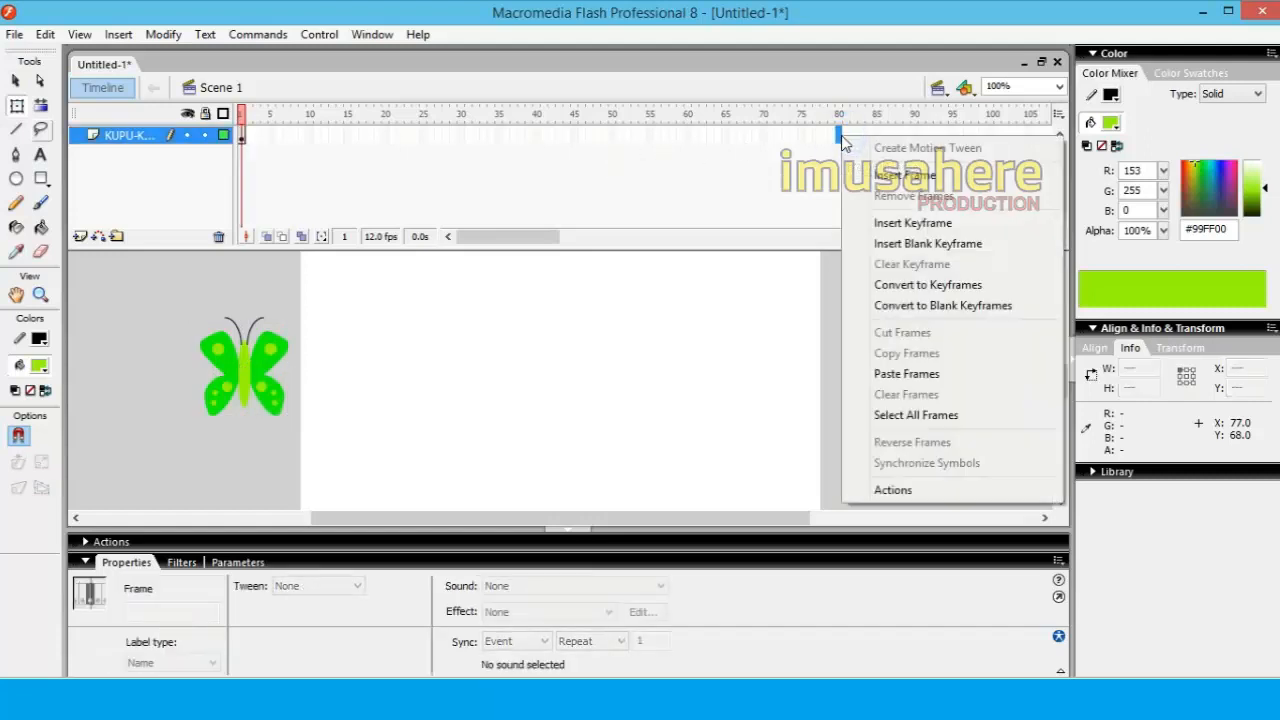
click(880, 176)
right_click(838, 137)
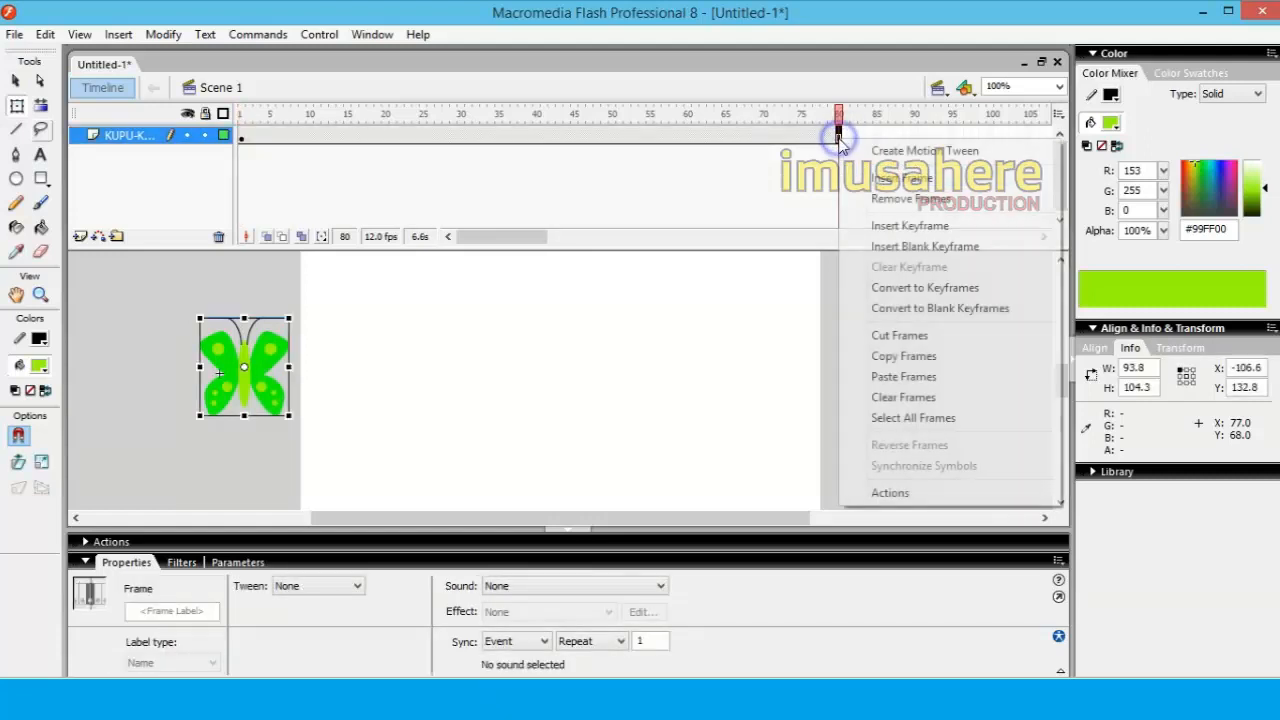
click(900, 151)
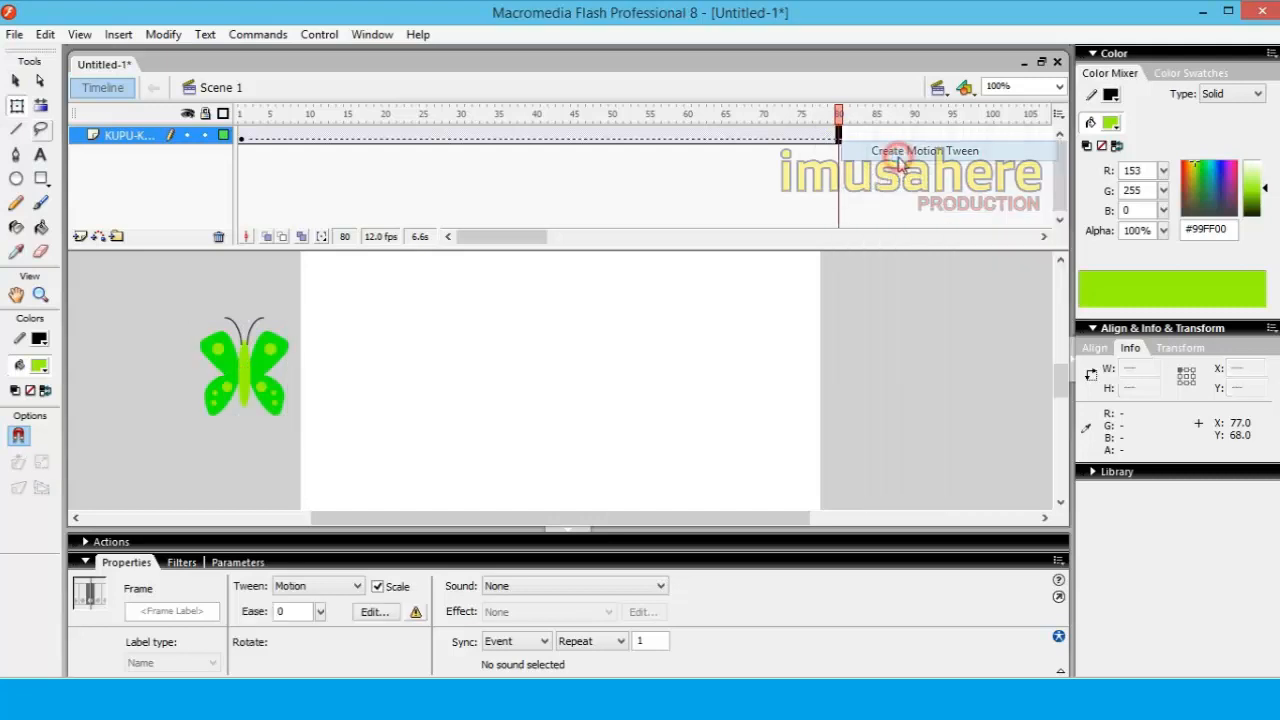
Add a motion guide to the KUPU-KUPU layer and draw a winding pencil path, about 726 by 235, from the butterfly across and beyond the stage.
right_click(125, 131)
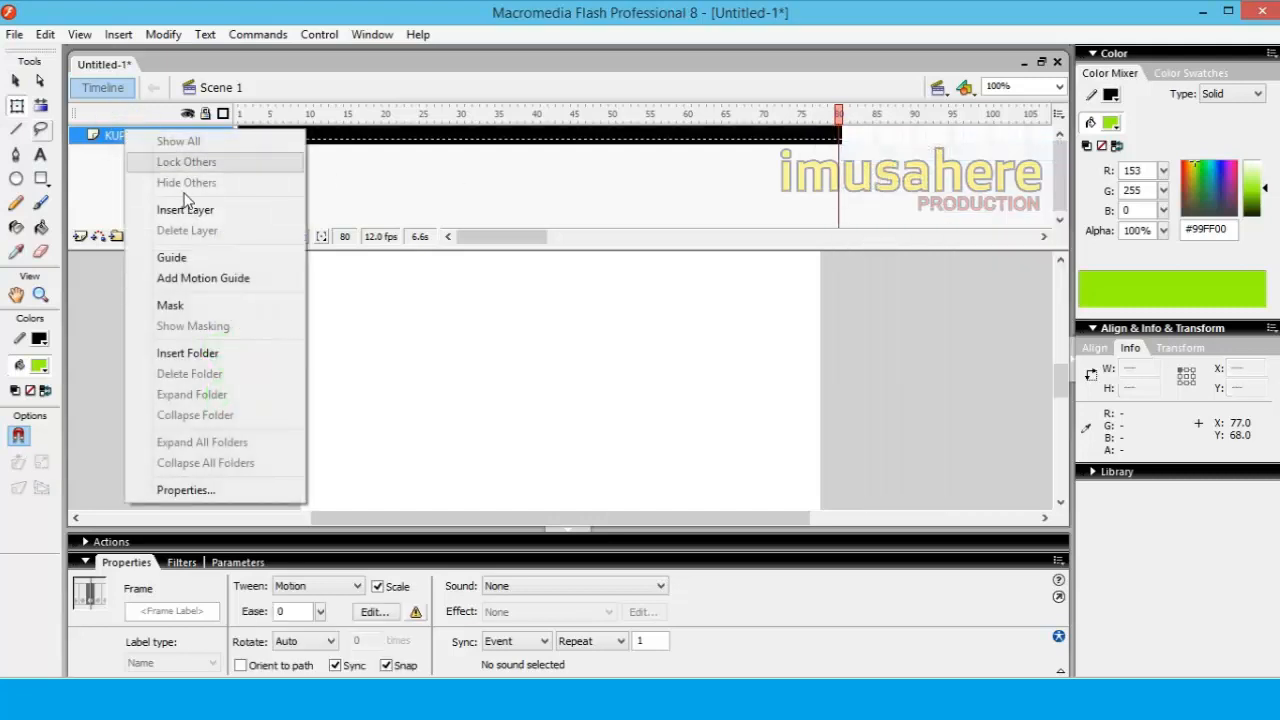
click(184, 281)
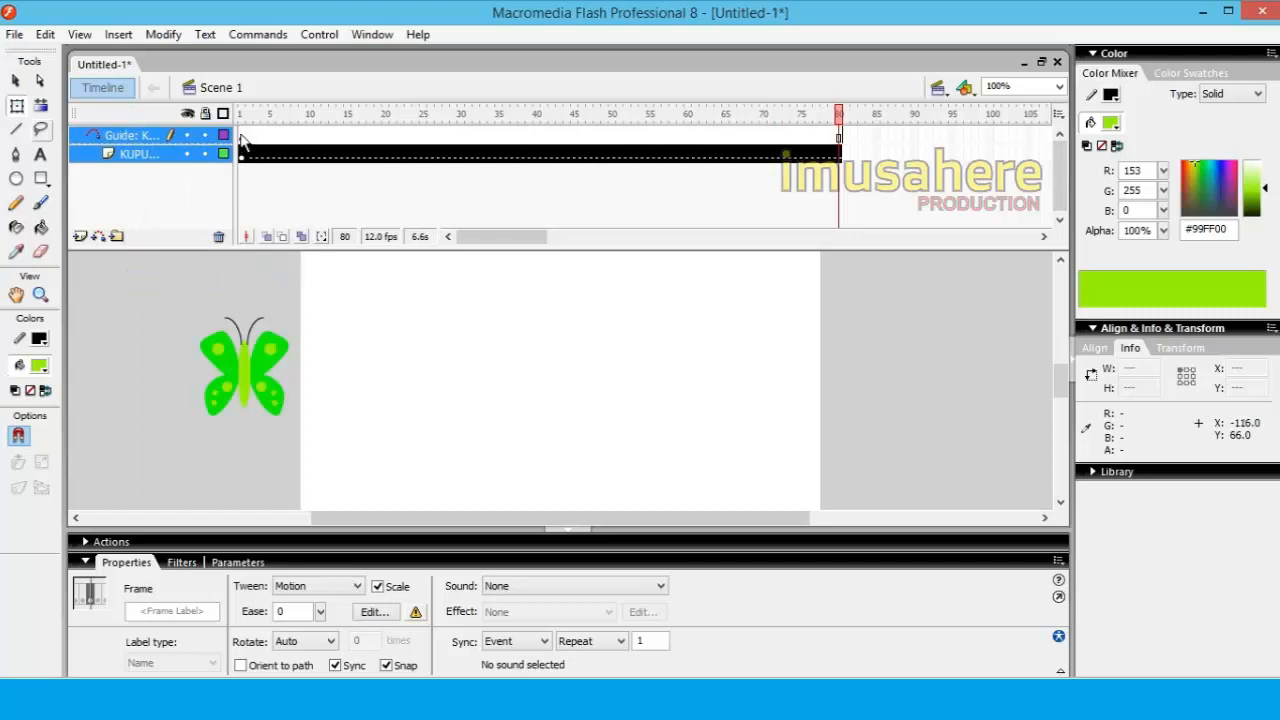
click(241, 135)
click(16, 202)
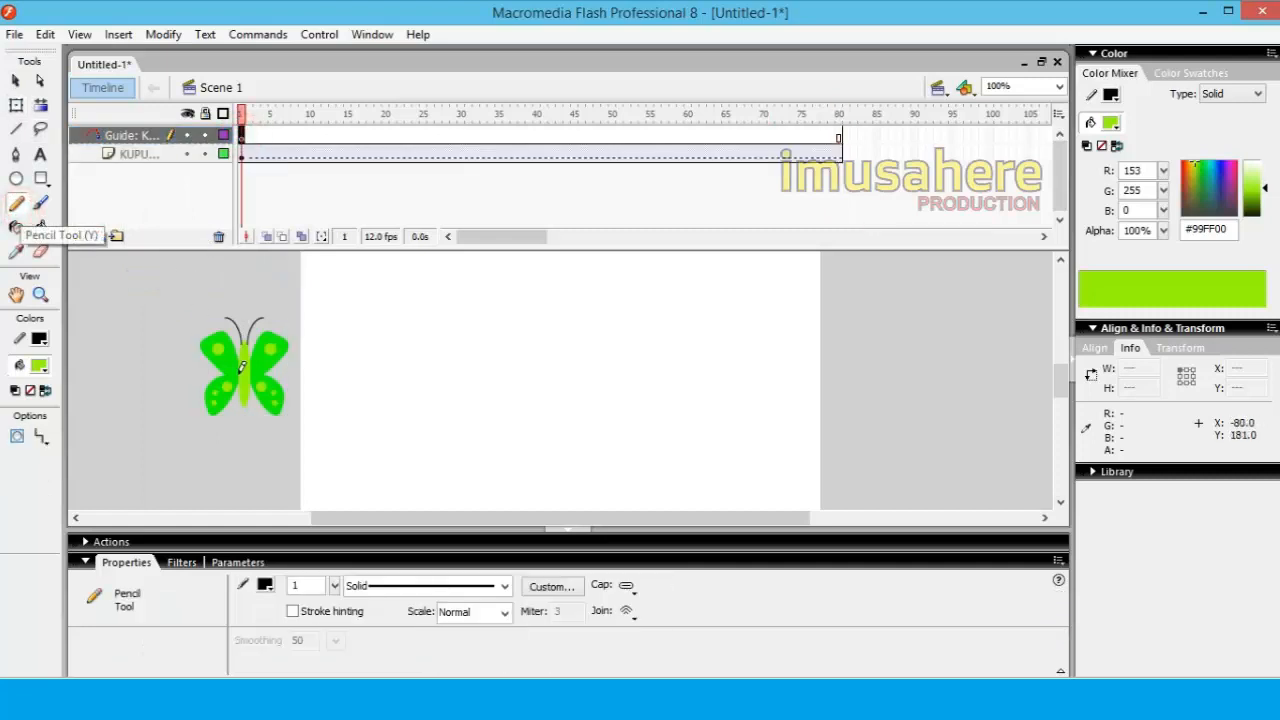
mouse_move(243, 372)
mouse_down()
mouse_move(282, 280)
mouse_move(323, 376)
mouse_up()
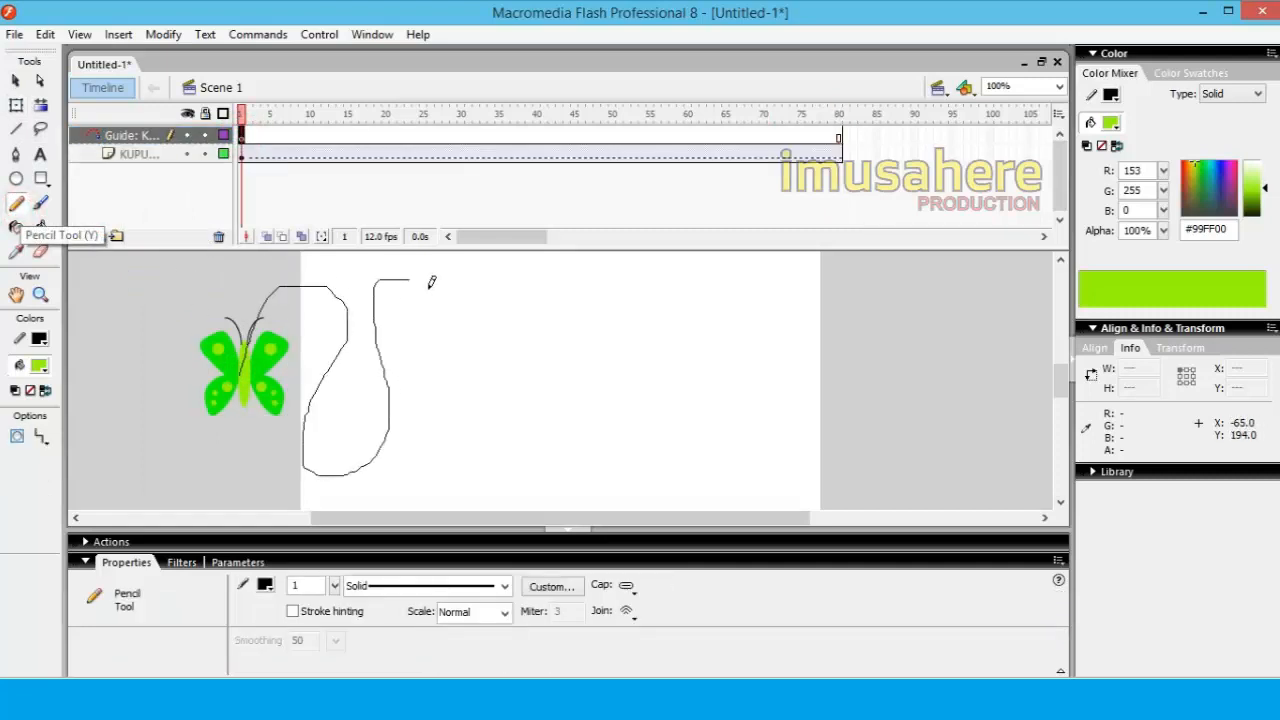
mouse_move(490, 299)
mouse_down()
mouse_move(529, 352)
mouse_move(549, 463)
mouse_move(603, 385)
mouse_move(620, 280)
mouse_up()
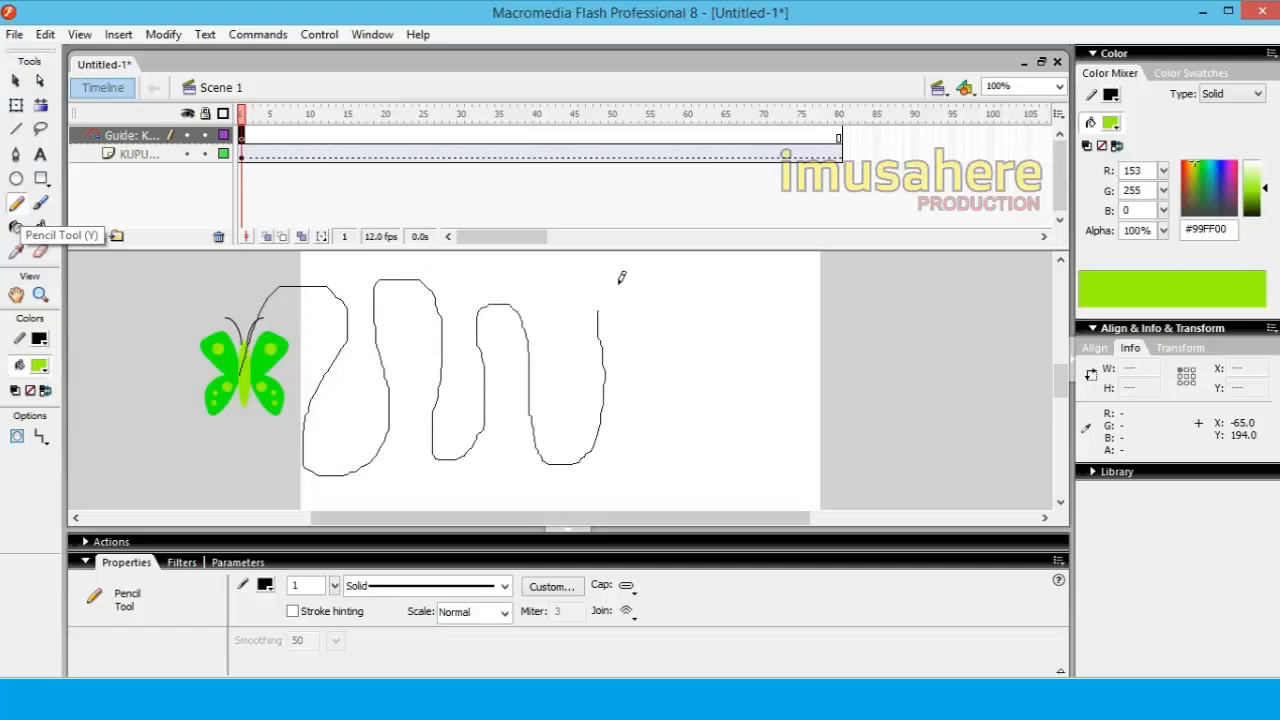
mouse_move(695, 424)
mouse_down()
mouse_move(755, 343)
mouse_move(920, 305)
mouse_up()
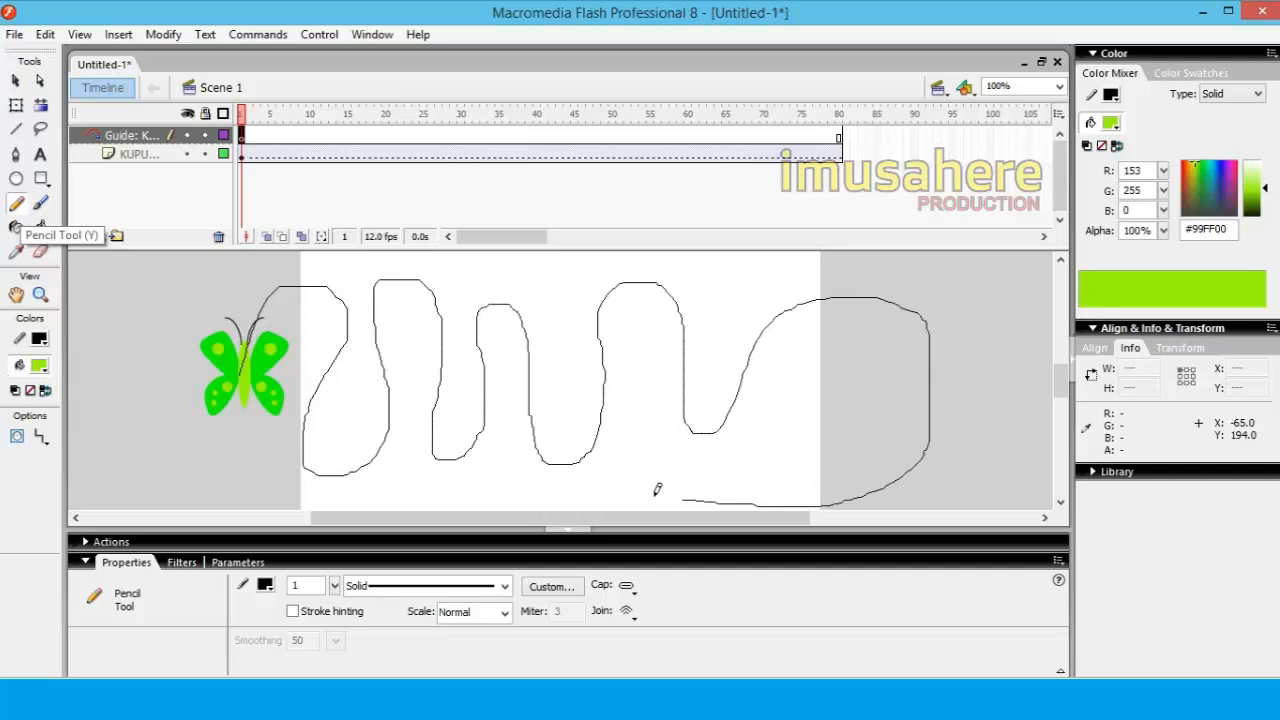
drag(425, 482, 422, 490)
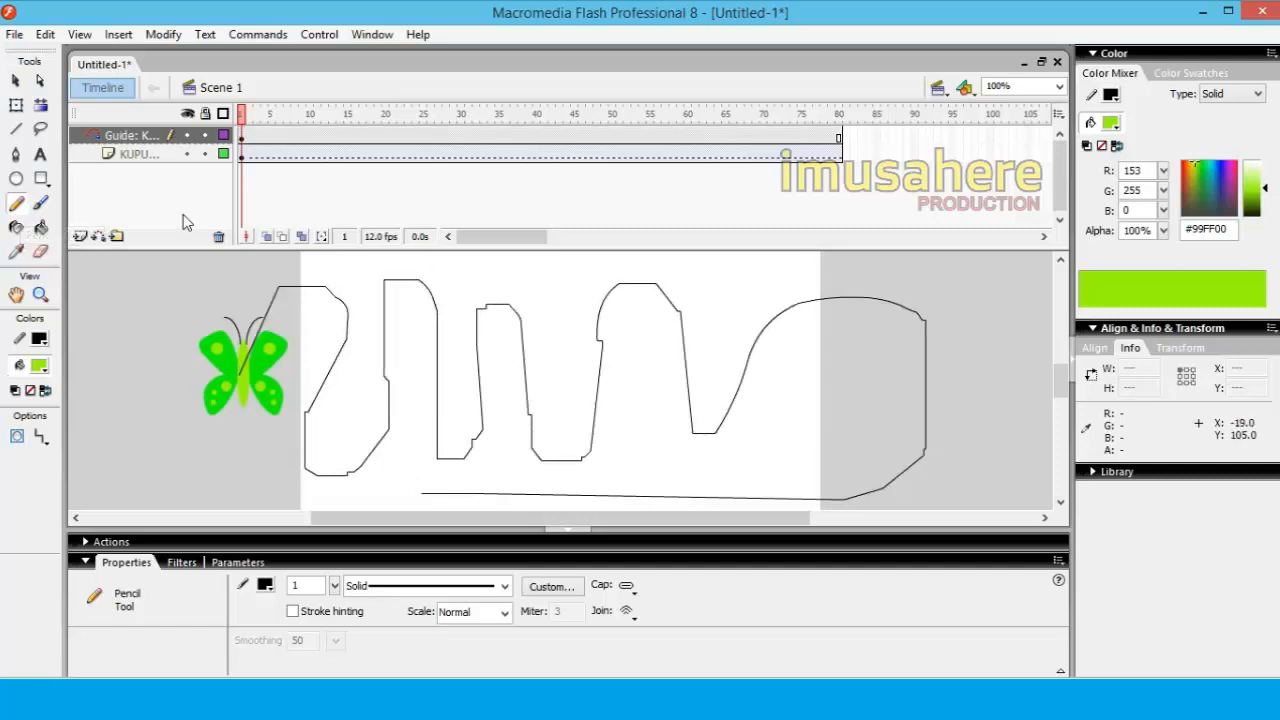
Snap the butterfly to the start of the winding path in frame 1 and to its end in frame 80.
click(15, 80)
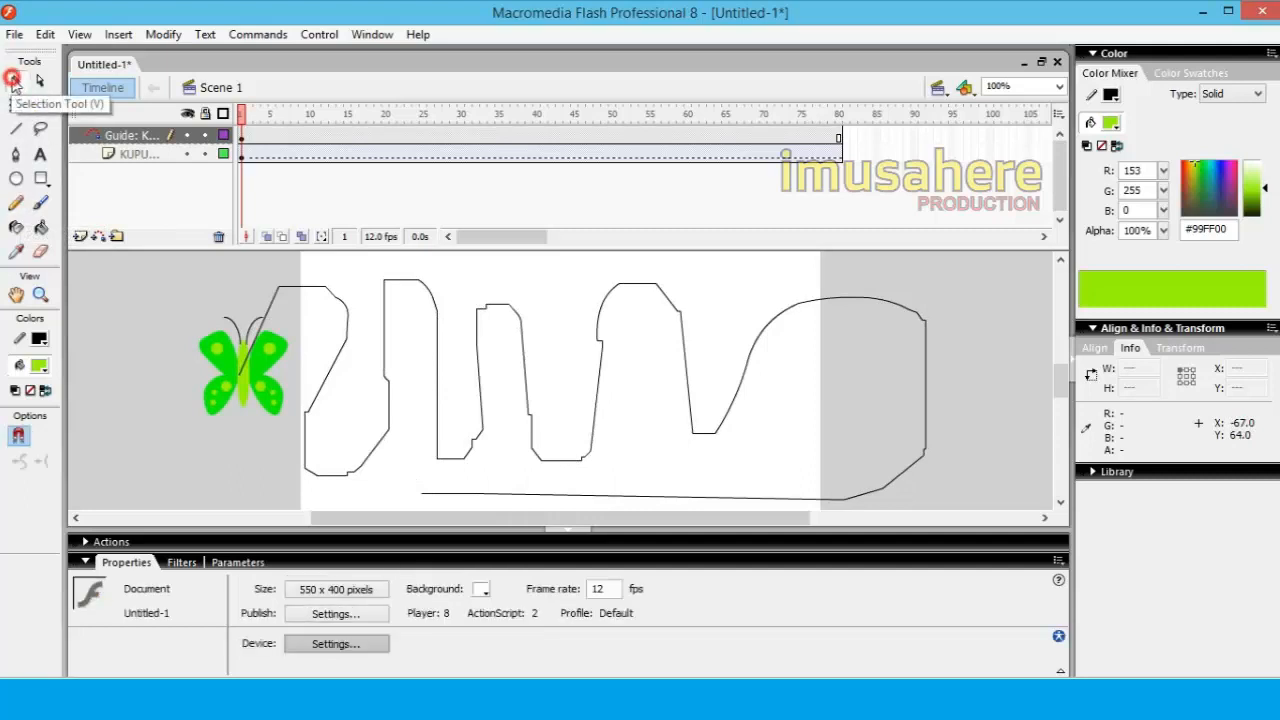
click(242, 156)
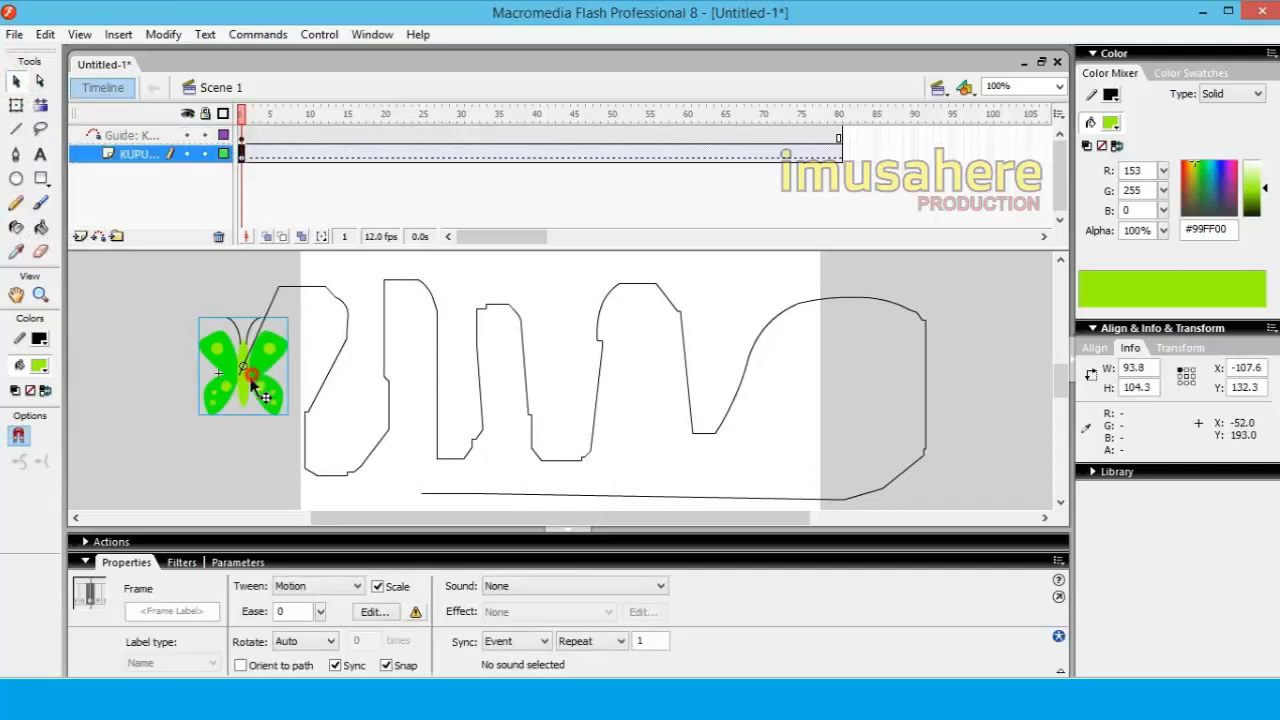
drag(250, 380, 249, 389)
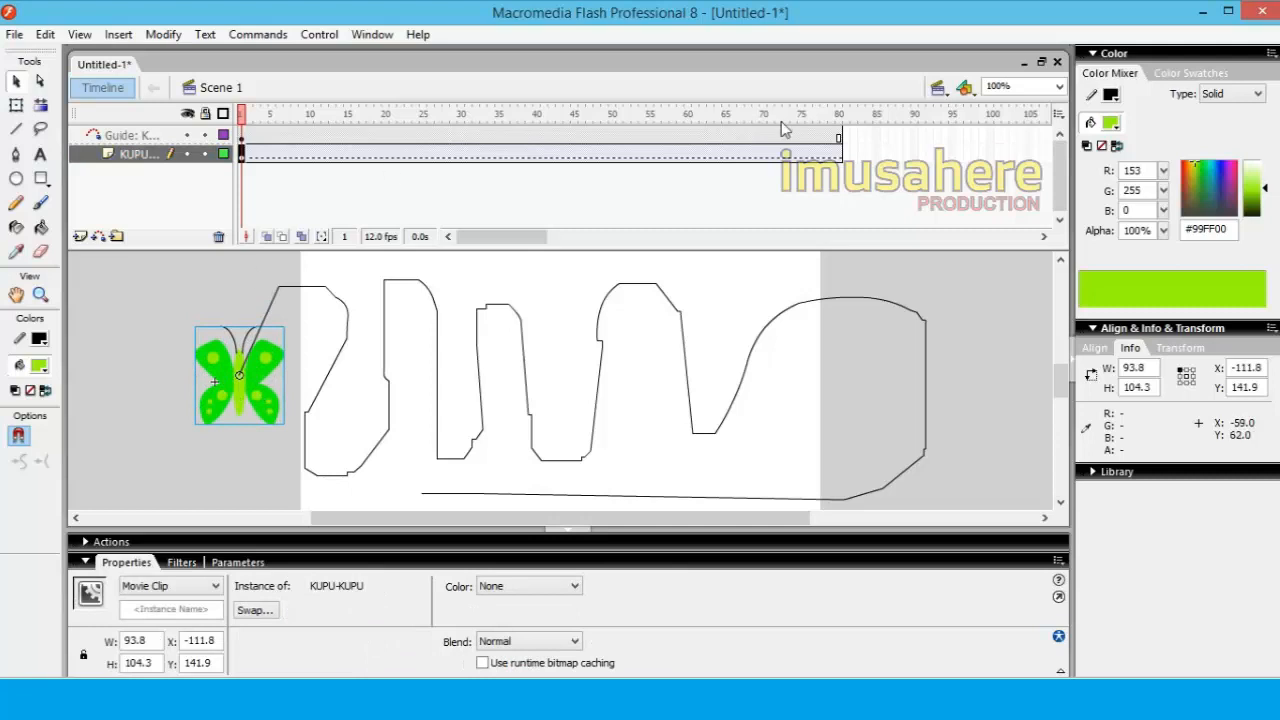
click(838, 154)
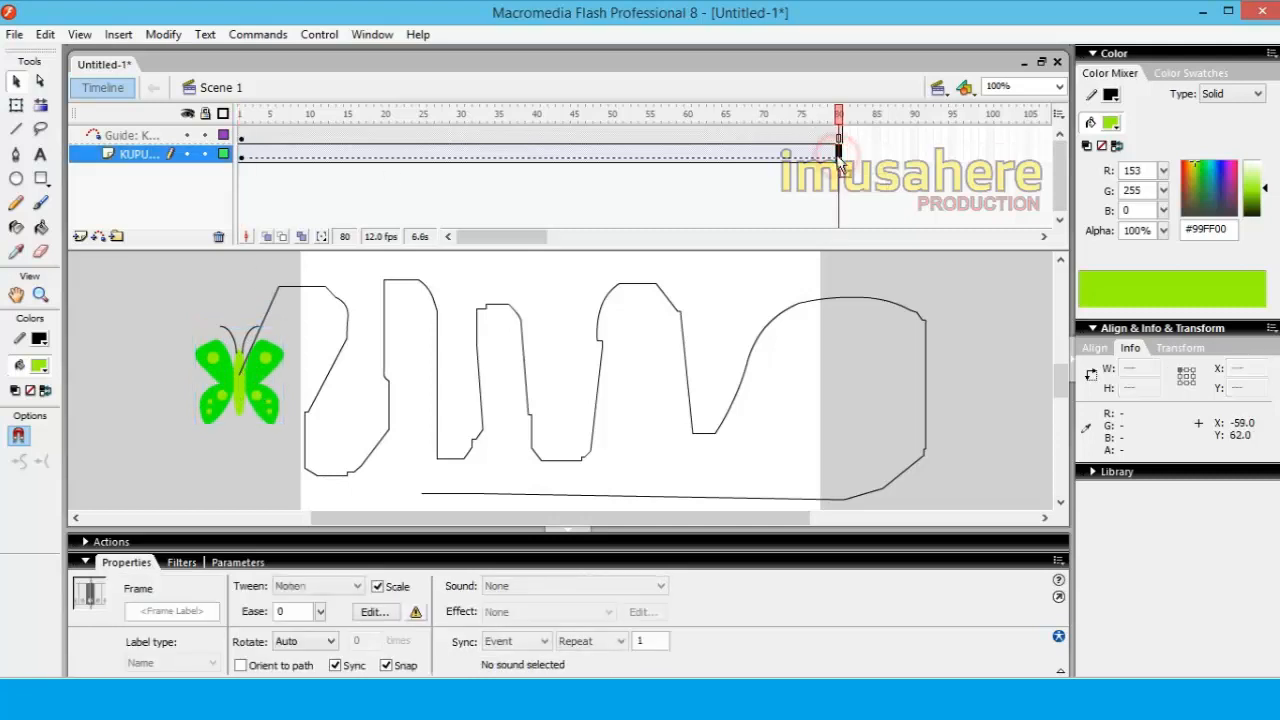
drag(236, 390, 420, 500)
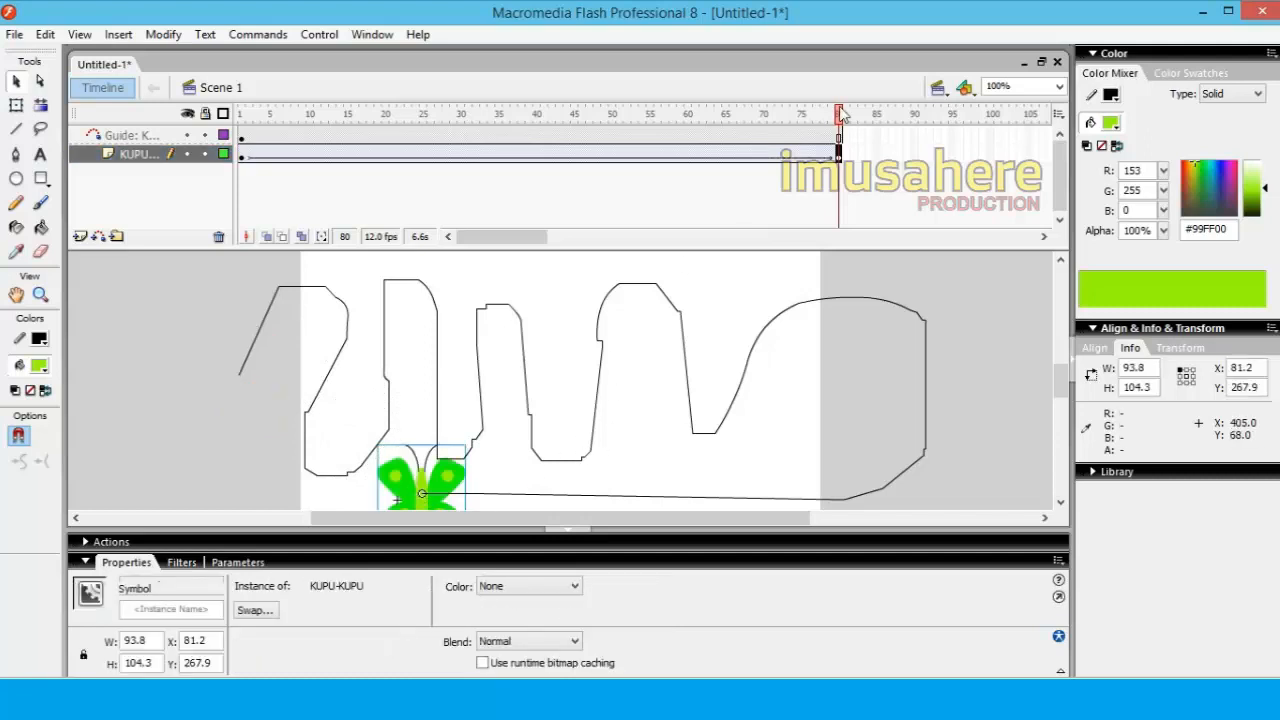
Scrub the timeline and test the movie to check how the butterfly follows the winding path.
drag(300, 137, 309, 205)
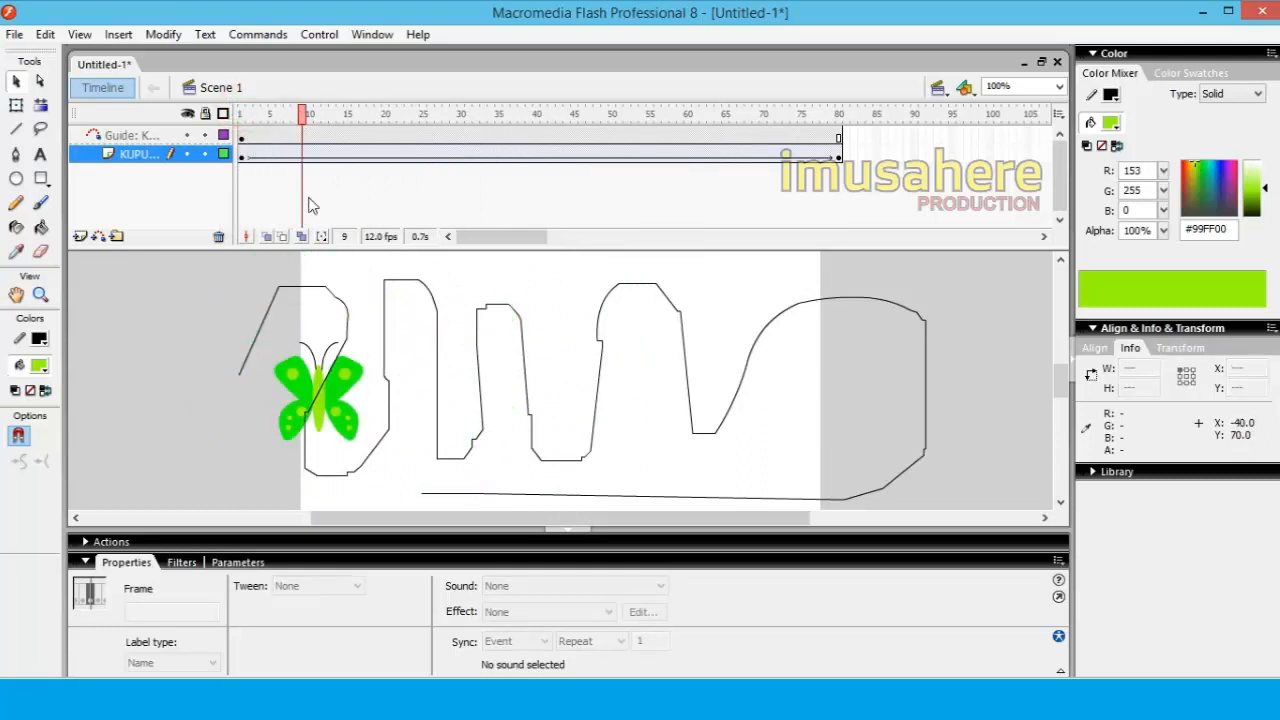
key(ctrl+Return)
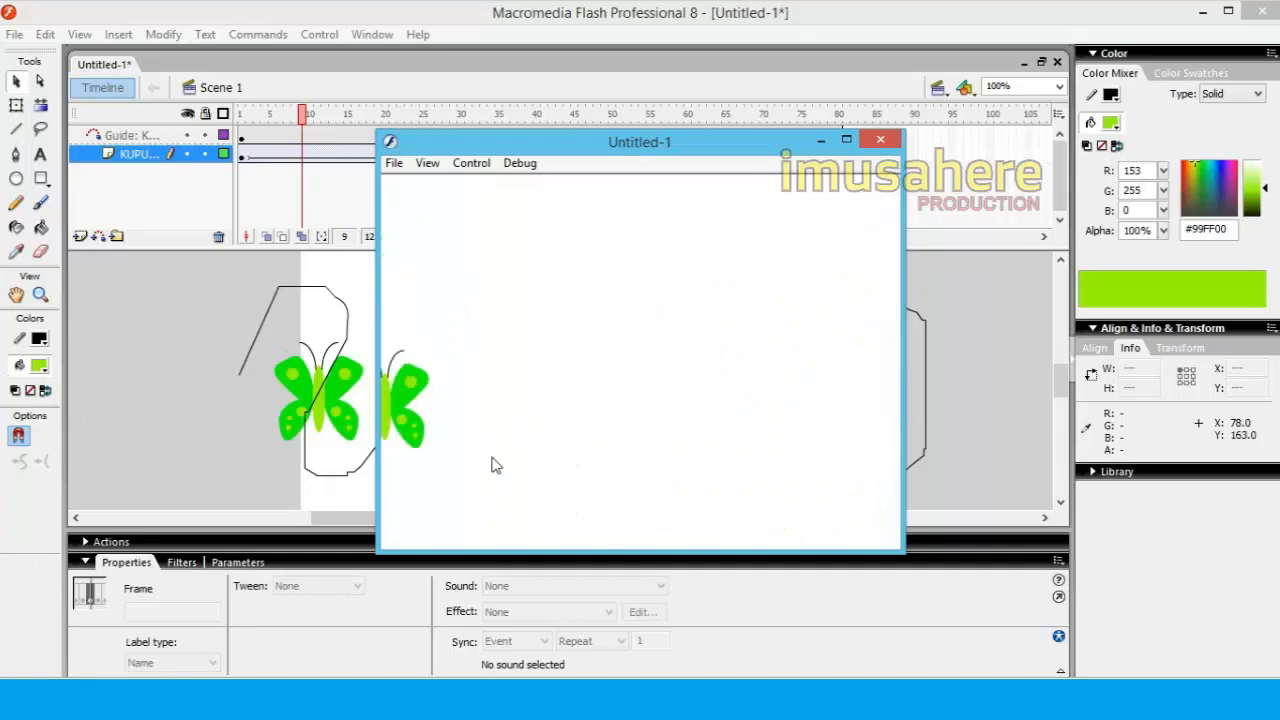
click(884, 140)
Rotate the butterfly clockwise in frame 1 so that its head points along the start of the guide path.
drag(307, 115, 215, 135)
click(15, 104)
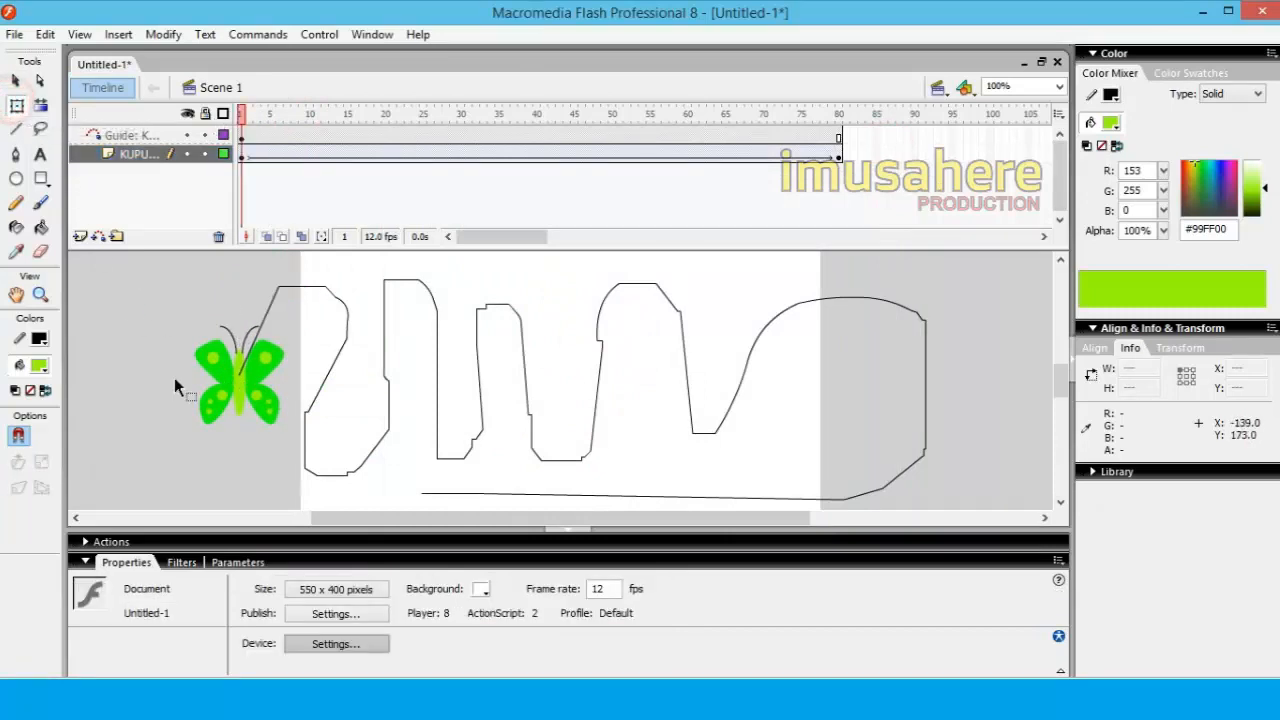
click(222, 398)
drag(292, 311, 318, 353)
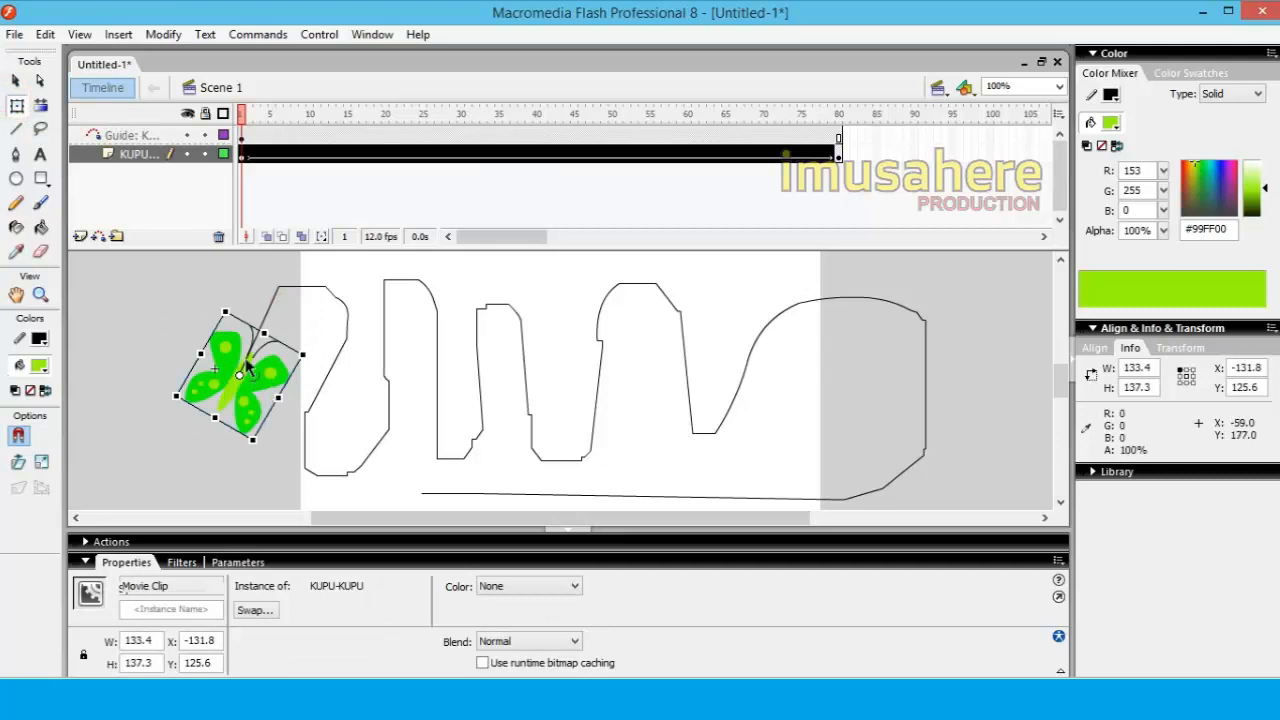
Enable Orient to path for the KUPU-KUPU layer's motion tween.
click(491, 154)
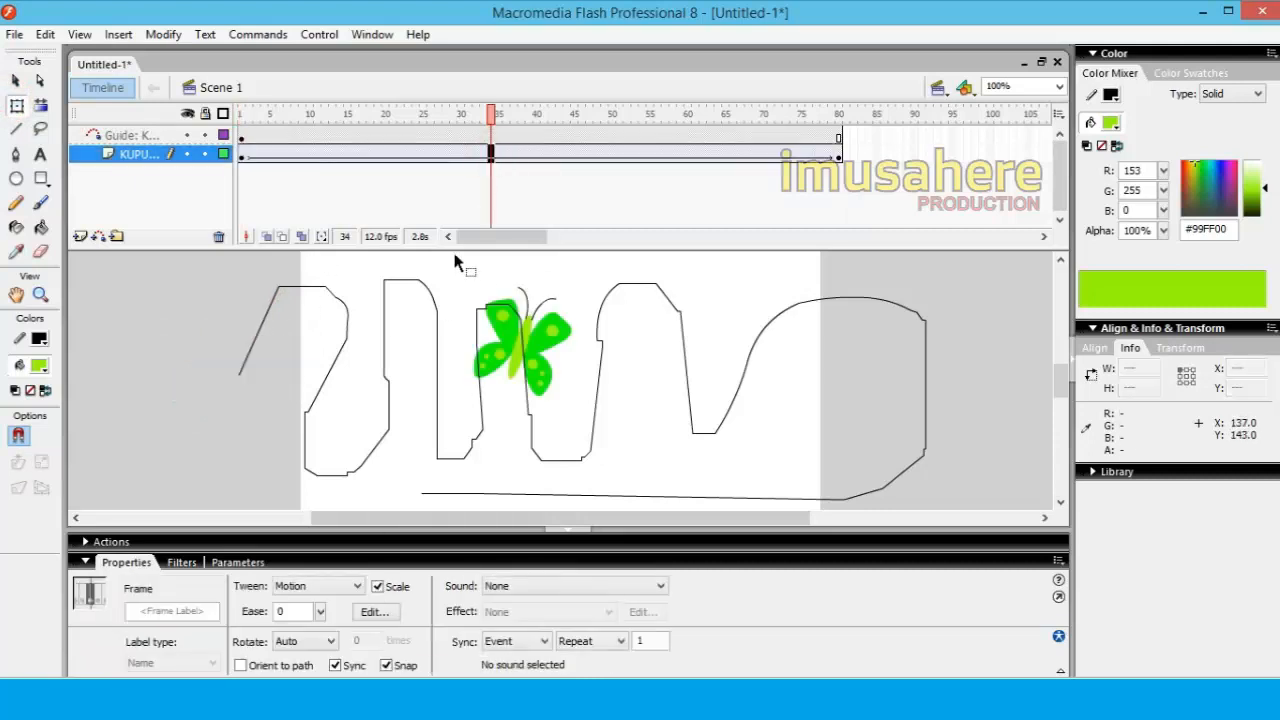
click(518, 158)
click(450, 168)
click(363, 160)
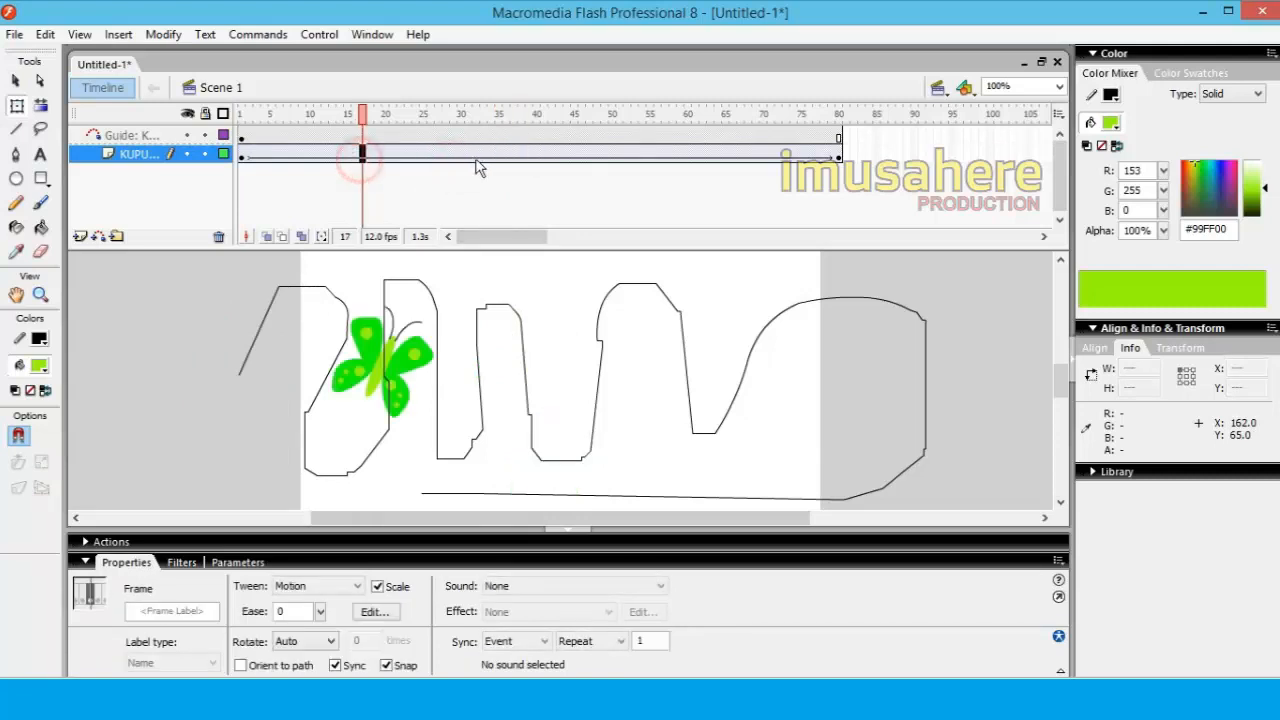
click(486, 160)
click(574, 160)
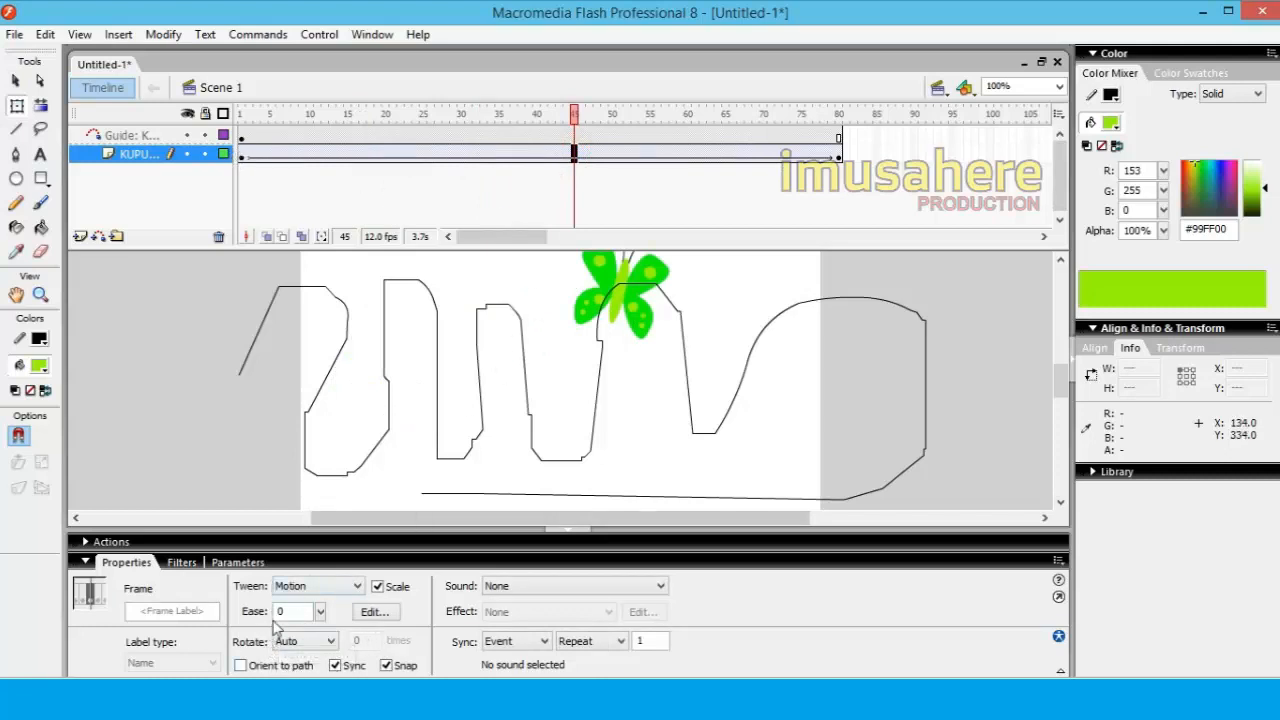
click(240, 665)
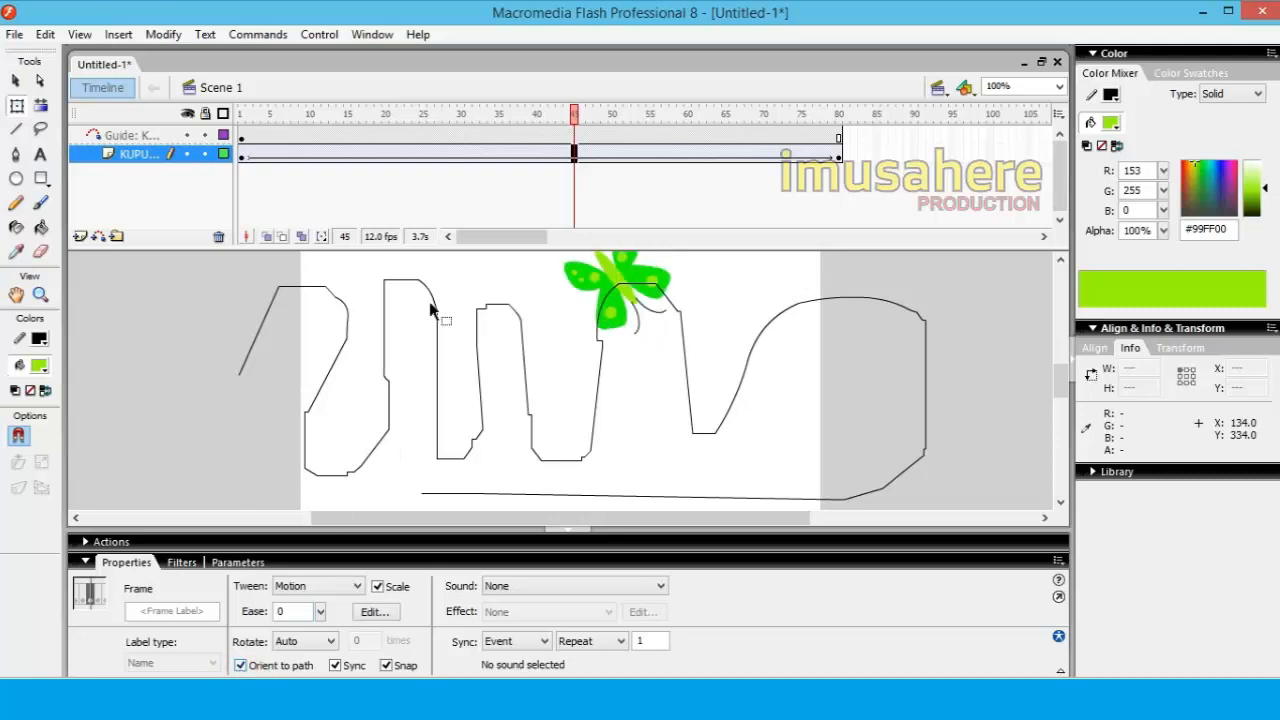
Return to frame 1 and test the movie to check the butterfly's orientation along the path.
drag(575, 115, 226, 213)
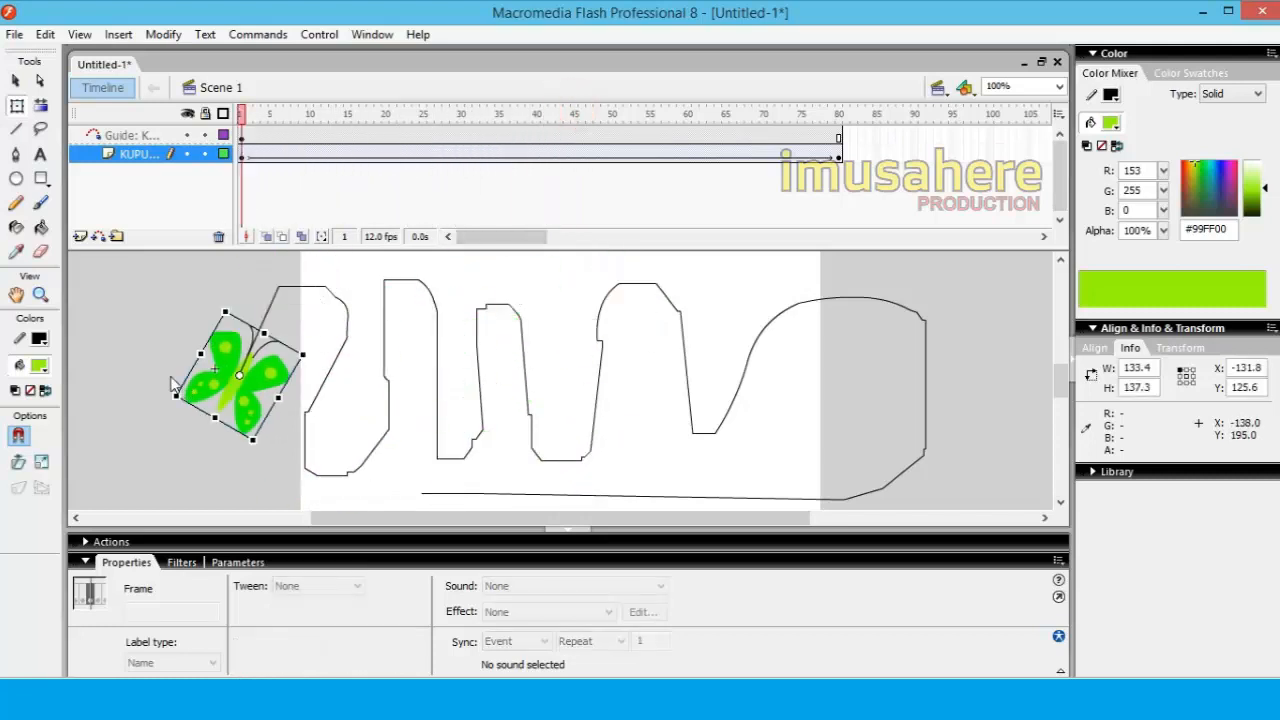
key(ctrl+Return)
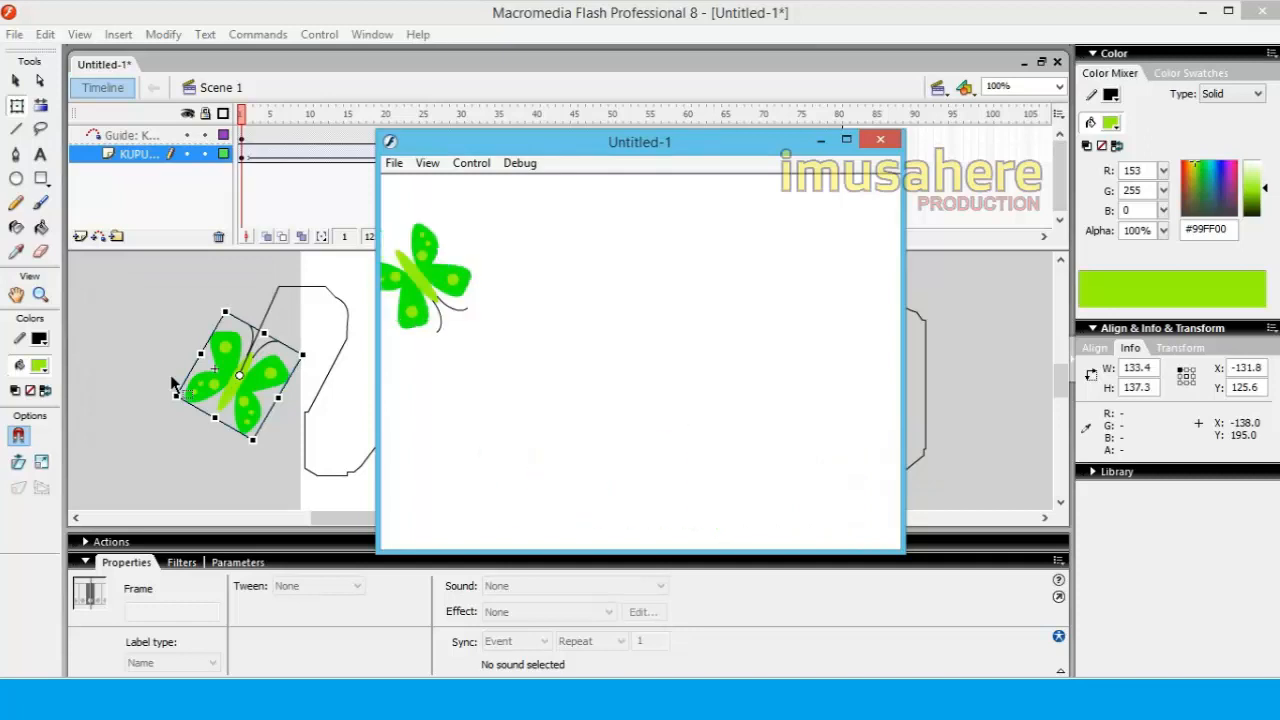
click(890, 143)
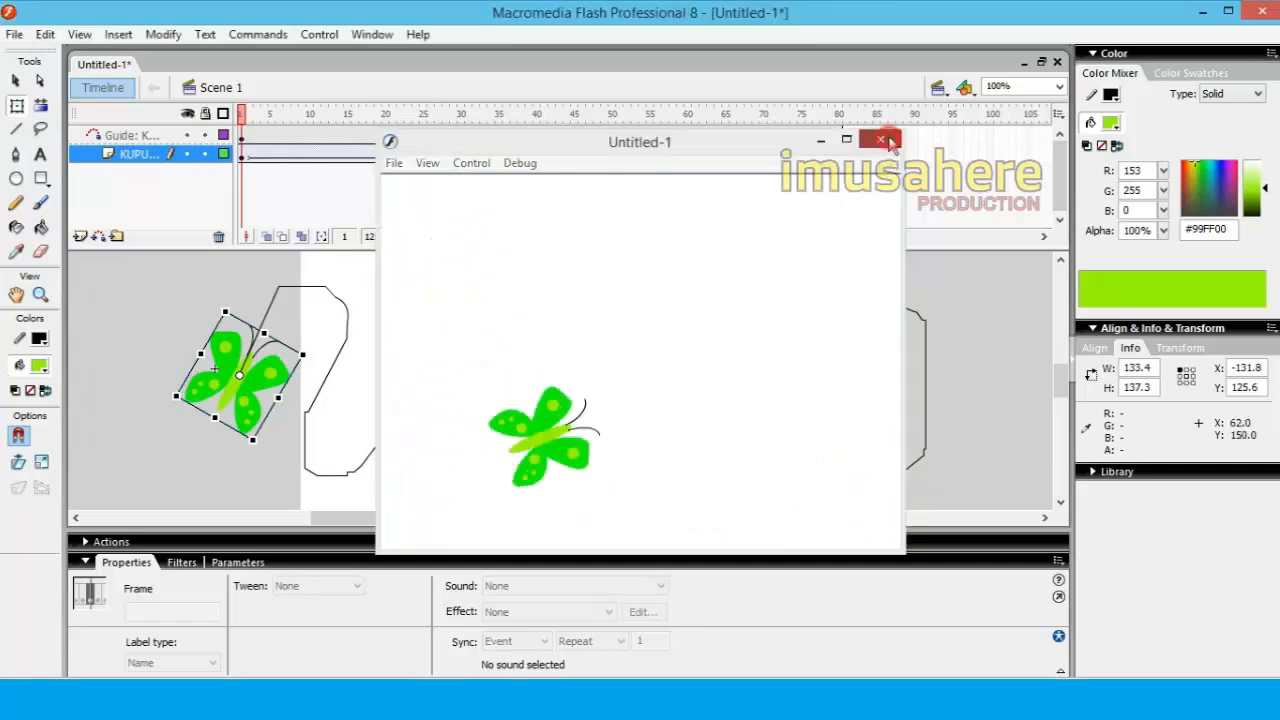
Delete the winding path from the guide layer.
click(466, 273)
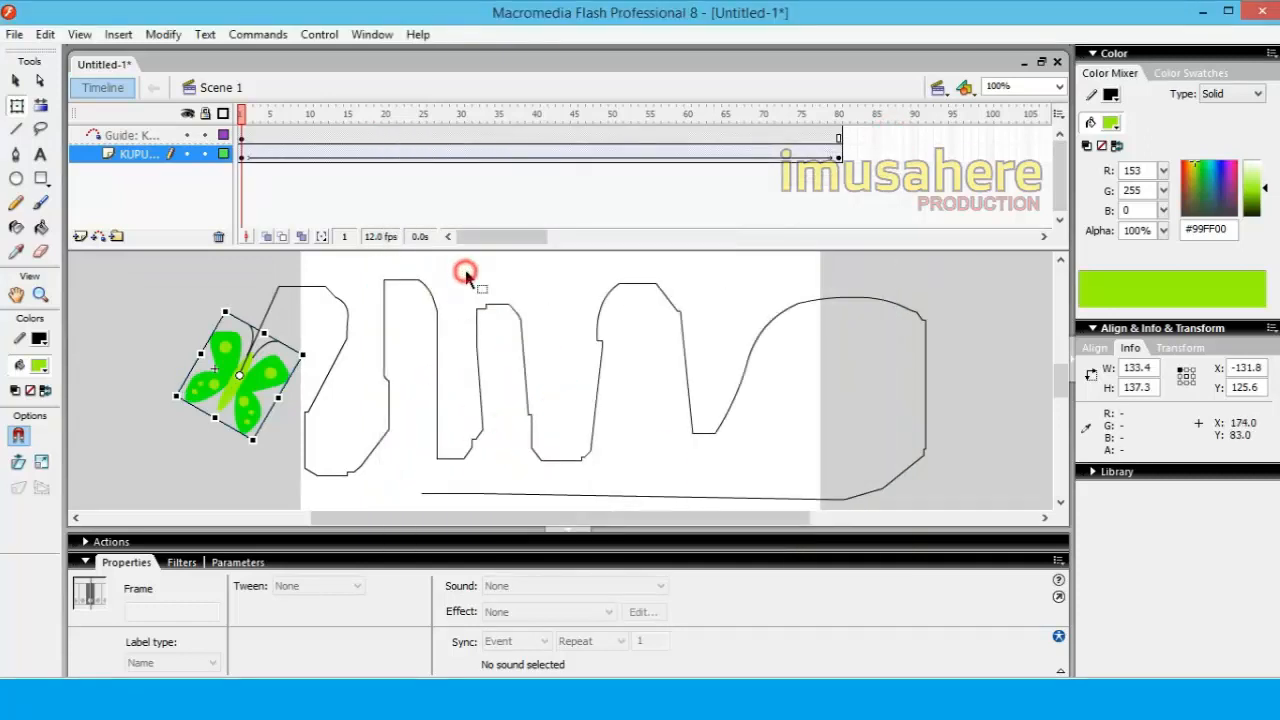
click(120, 135)
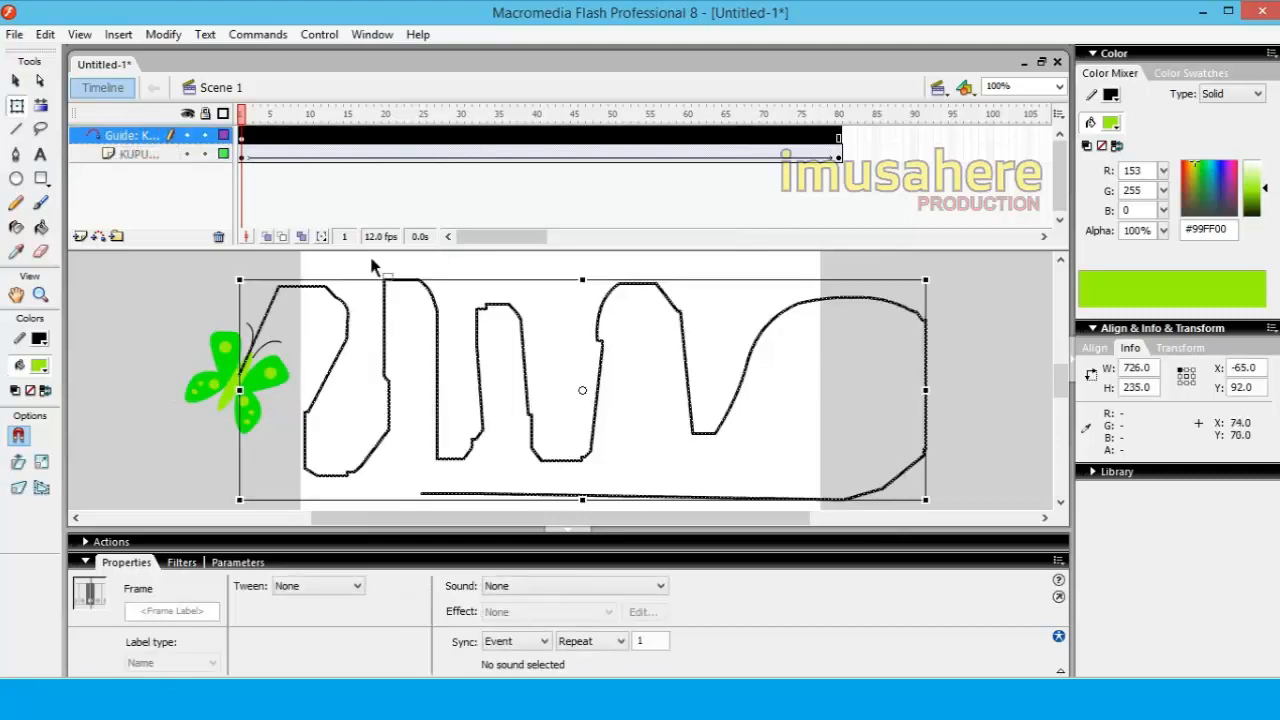
key(Delete)
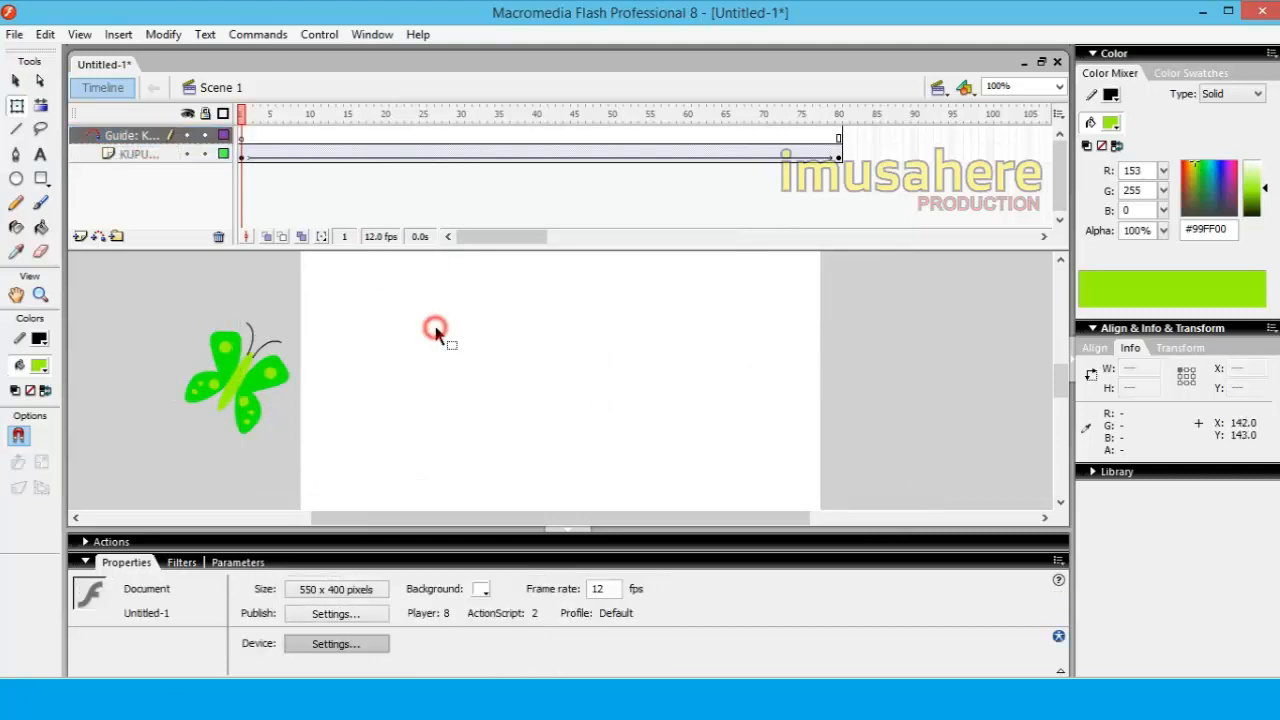
Draw a circle outline with no fill on the guide layer and erase a small gap in its upper-left arc.
click(16, 179)
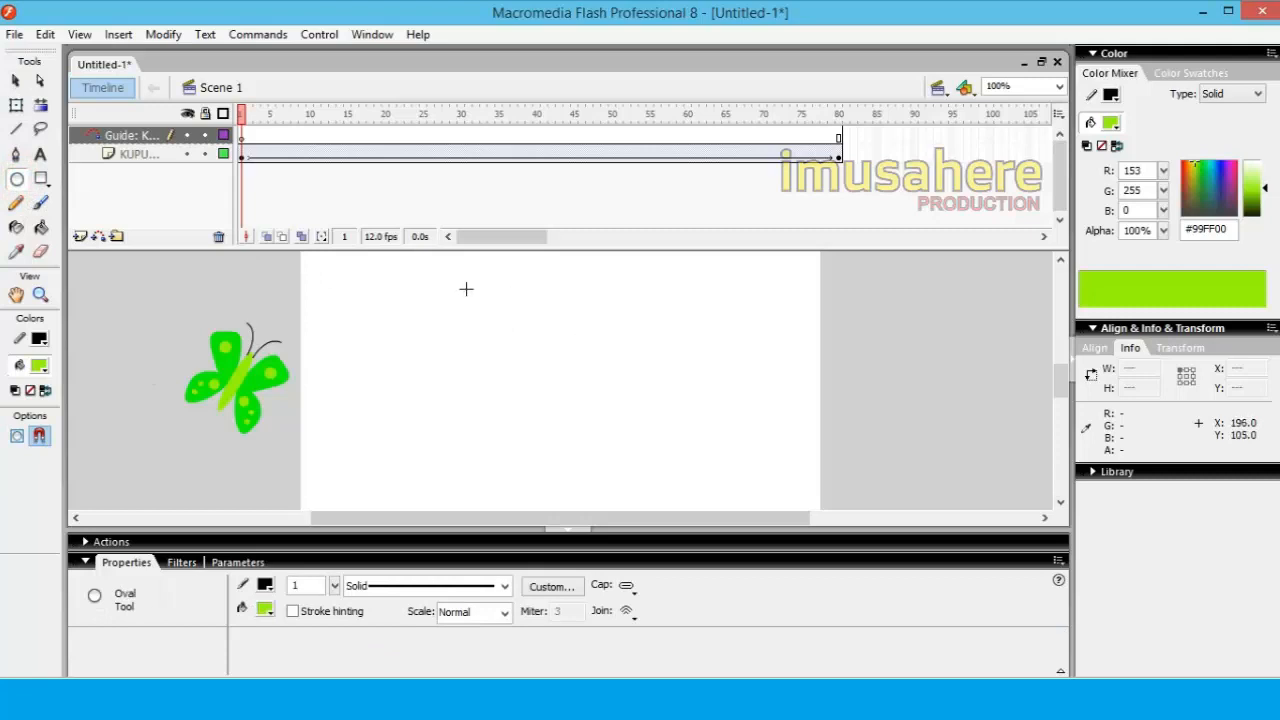
drag(458, 289, 682, 452)
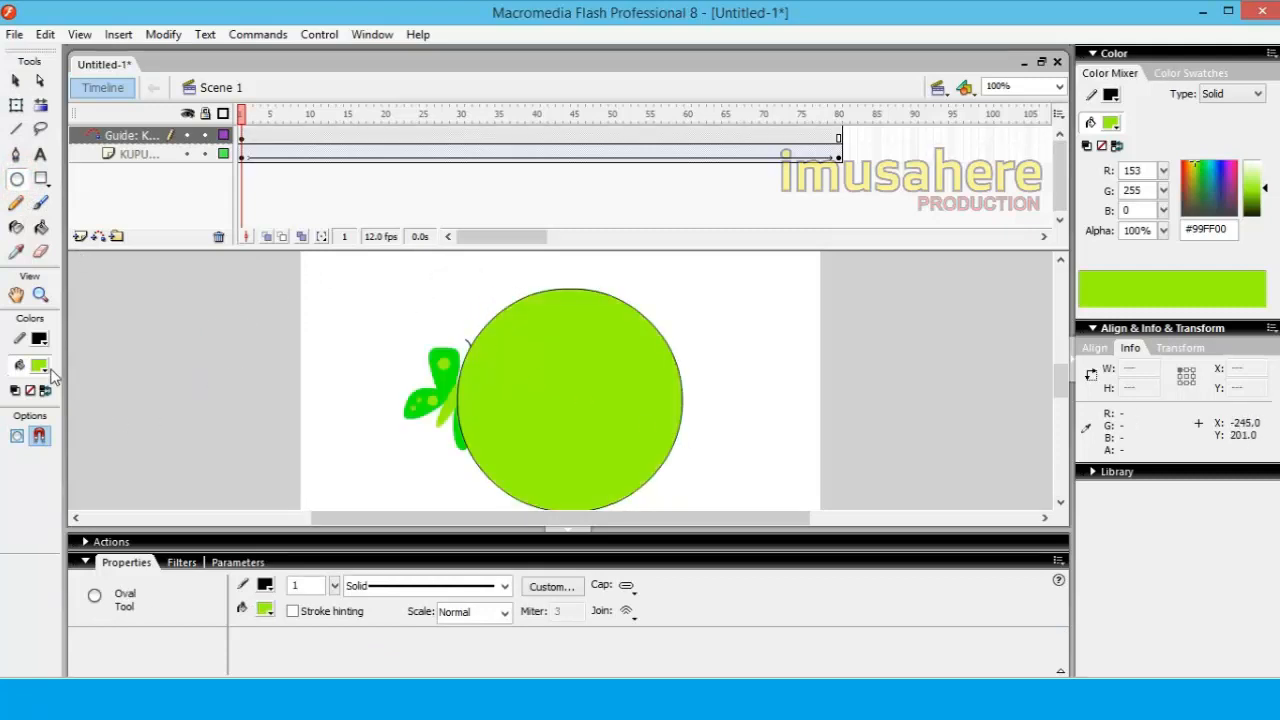
key(ctrl+z)
click(40, 366)
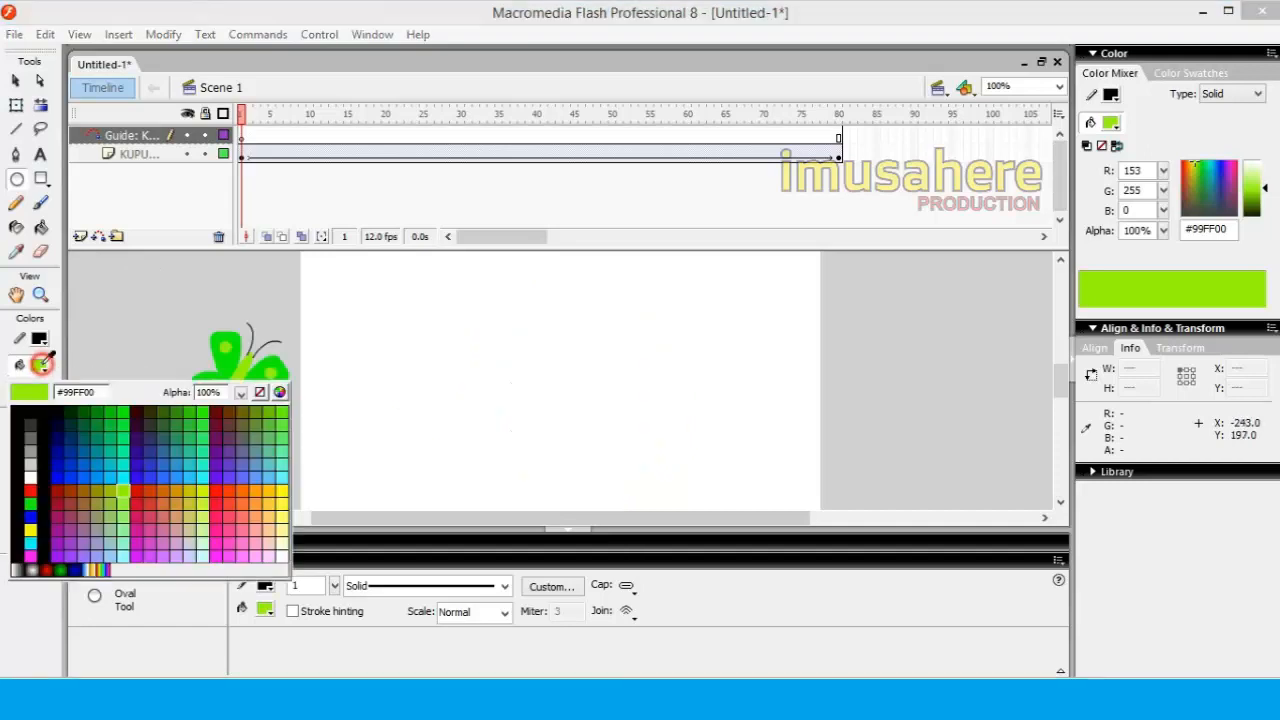
click(260, 392)
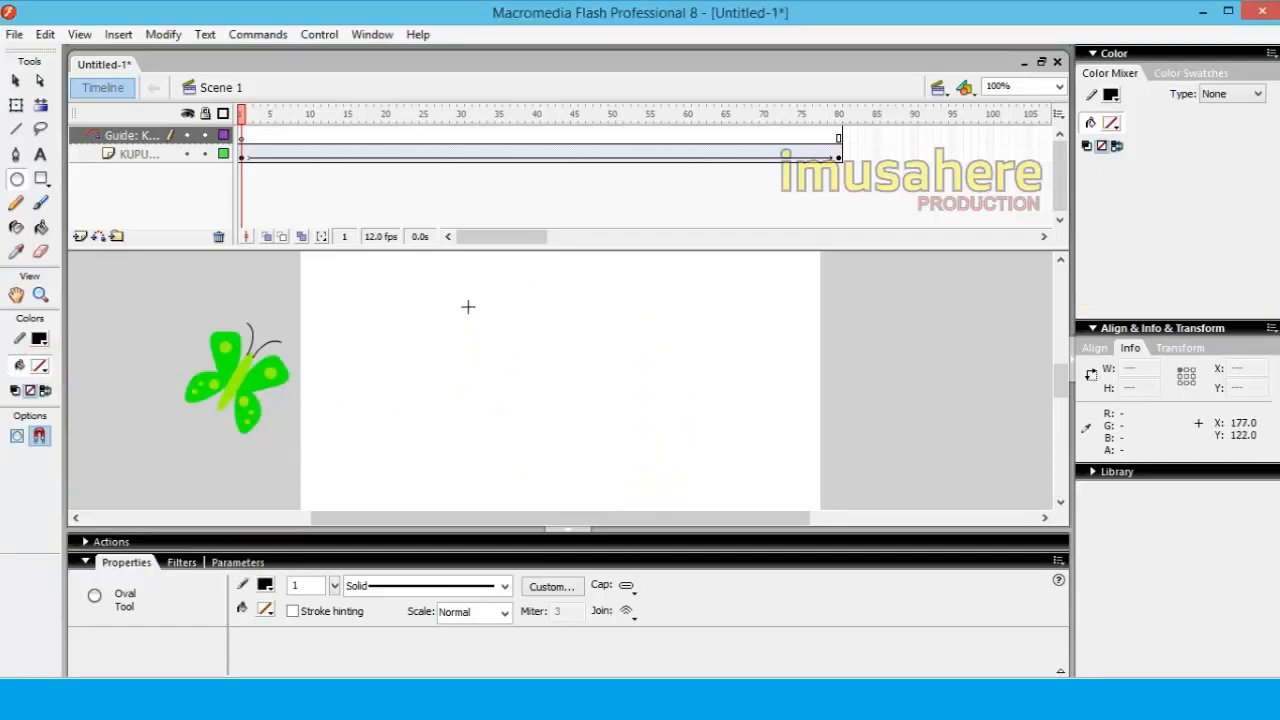
drag(471, 276, 699, 459)
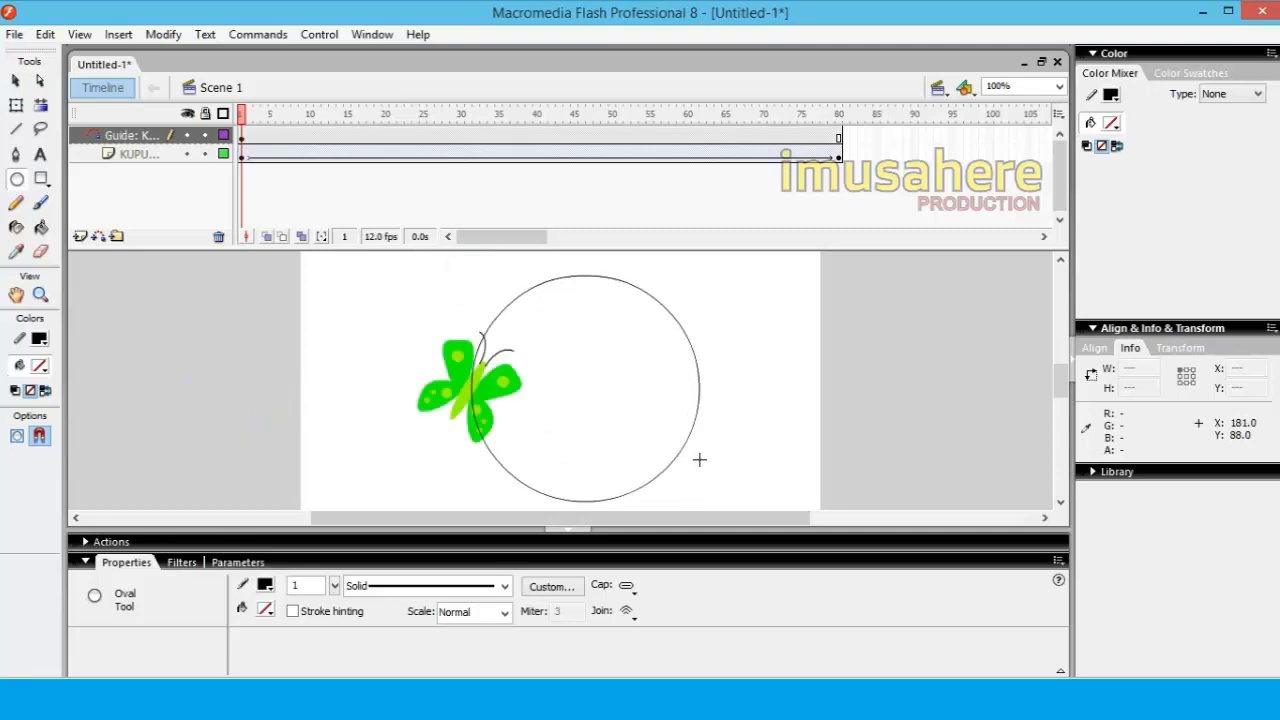
click(42, 252)
drag(500, 309, 538, 334)
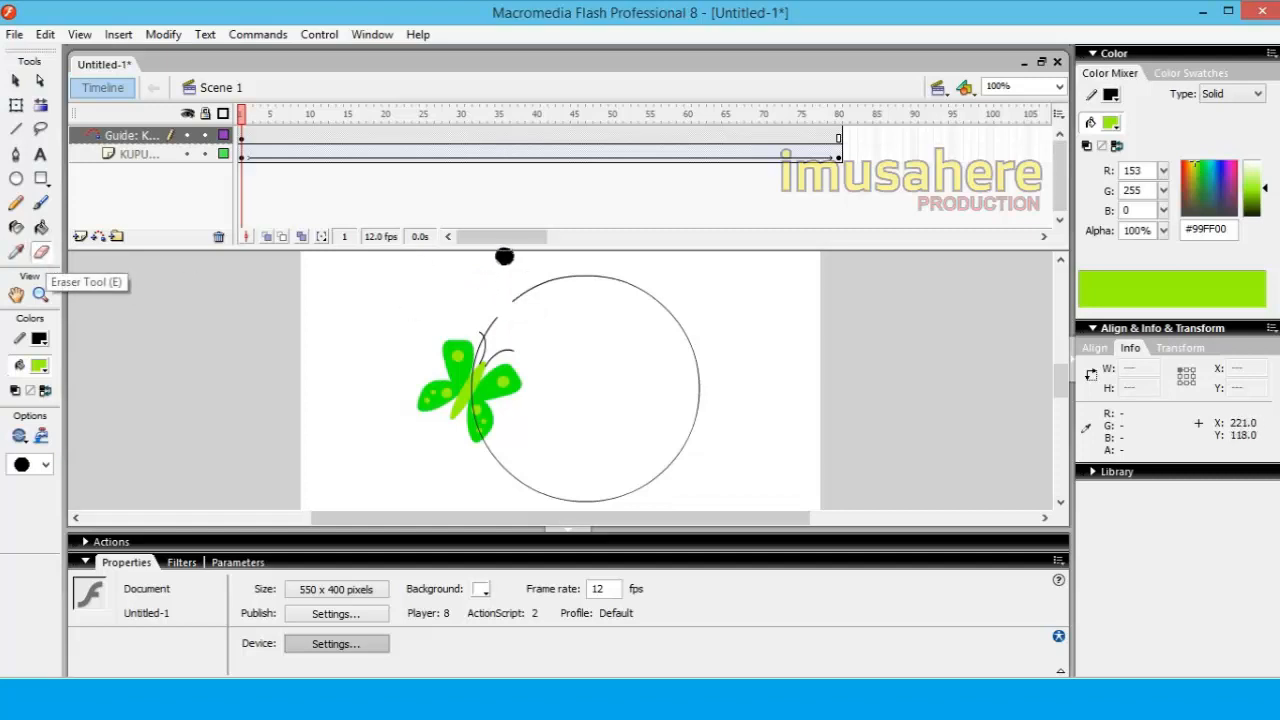
Snap the butterfly to the upper end of the circle's gap in frame 1 and to the lower end in frame 80.
click(15, 82)
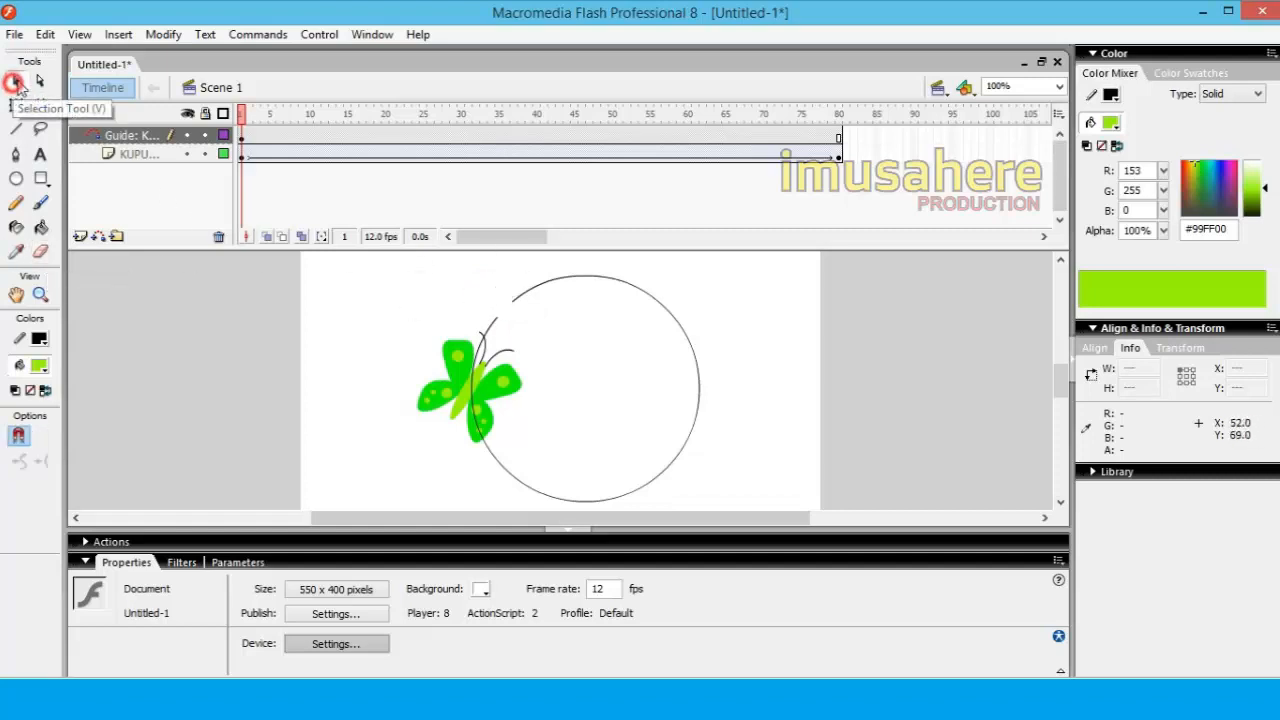
click(243, 155)
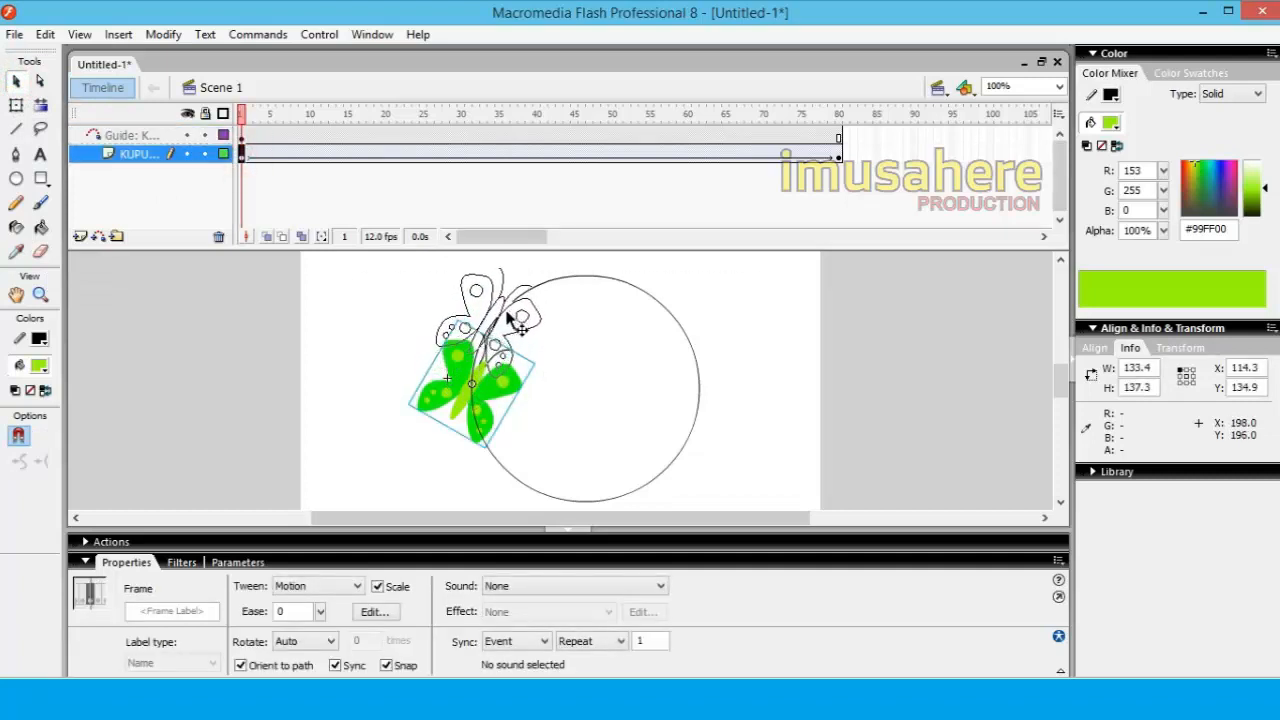
drag(509, 318, 510, 318)
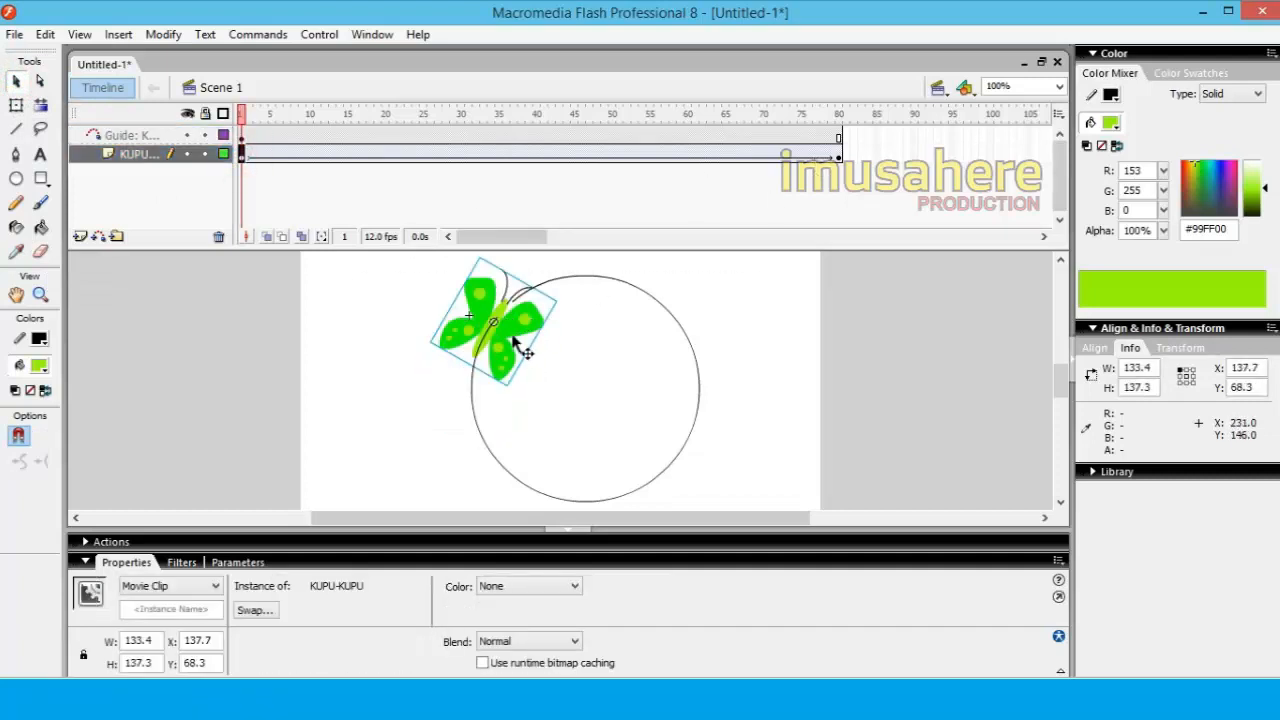
drag(525, 309, 510, 326)
click(838, 156)
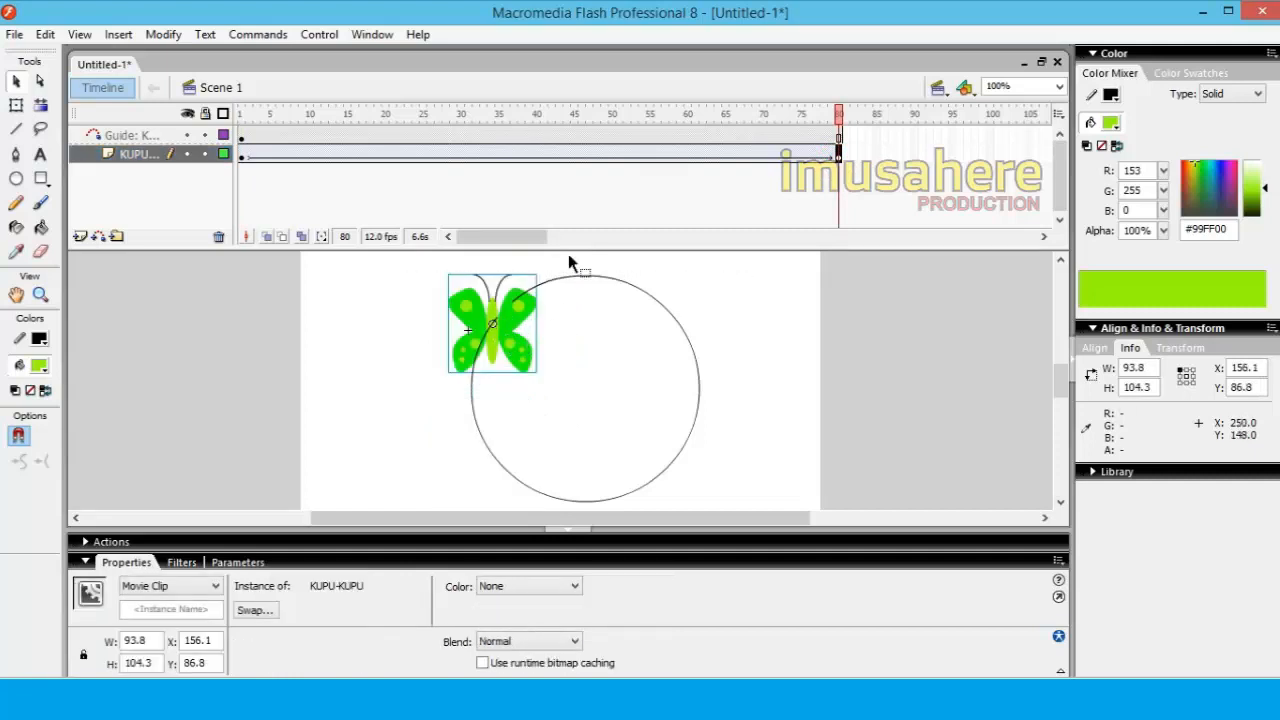
Play the timeline and test the movie to check the butterfly's flight around the circular path.
key(Return)
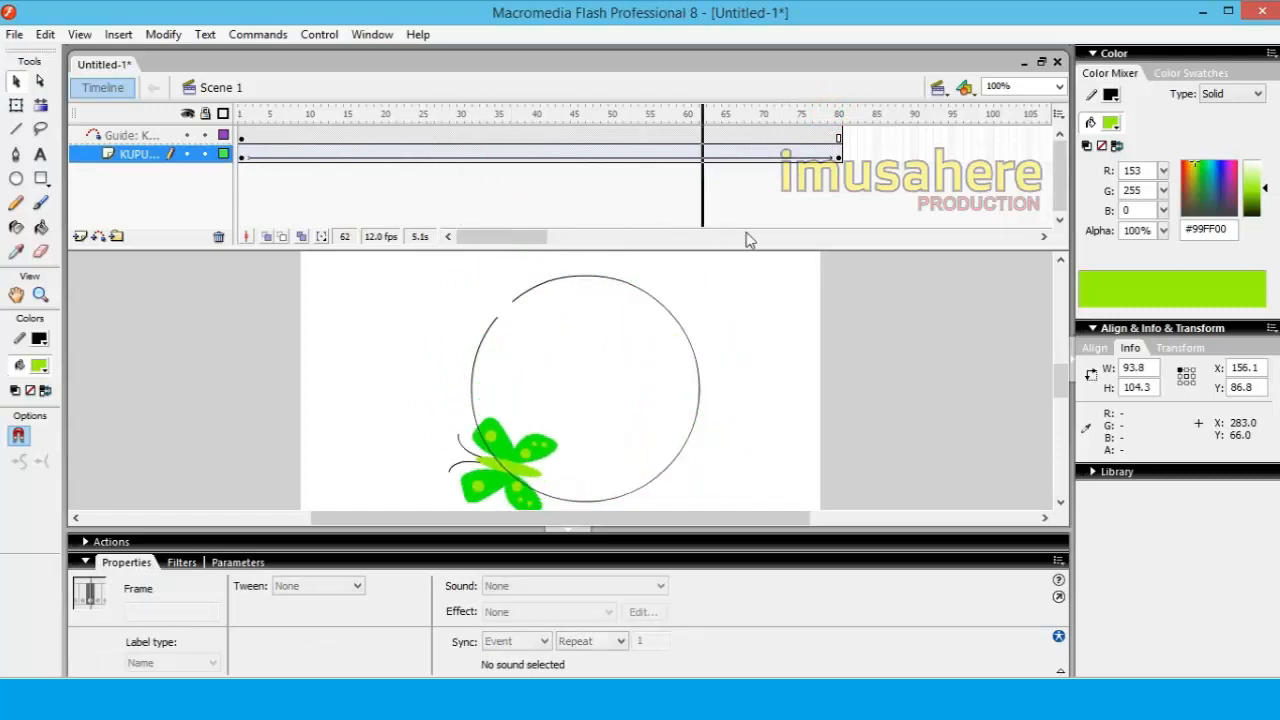
key(ctrl+Return)
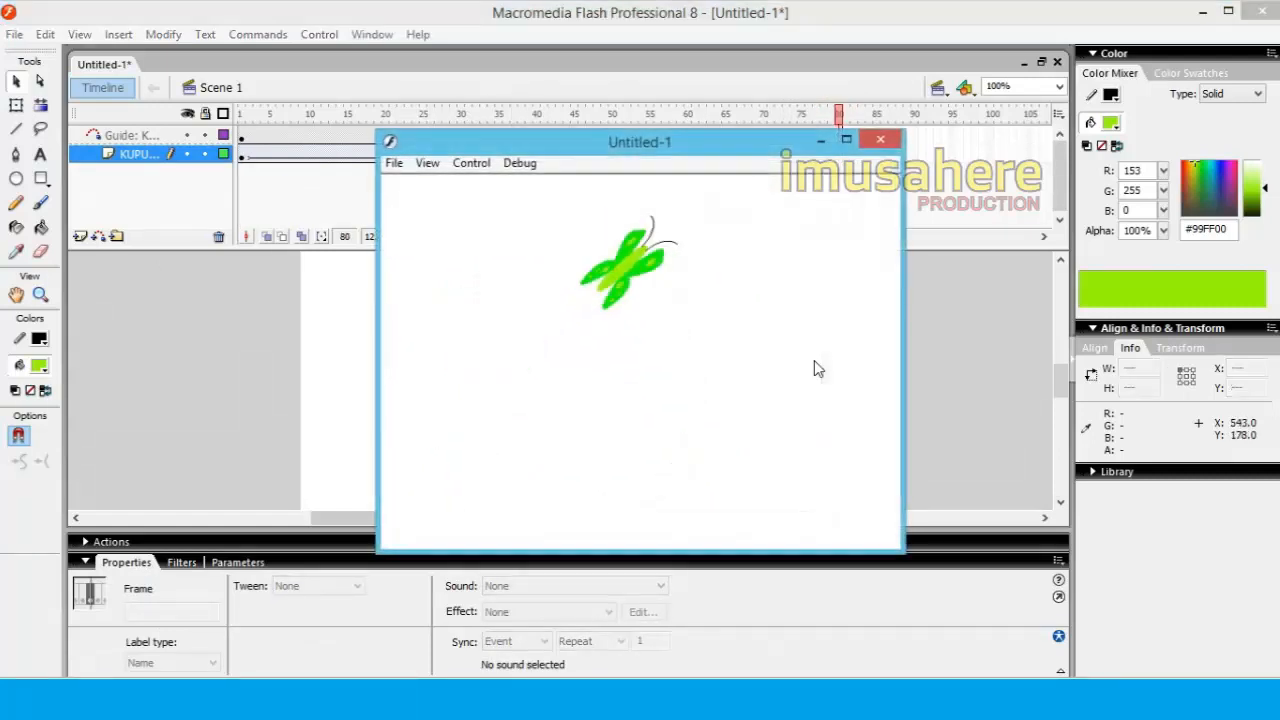